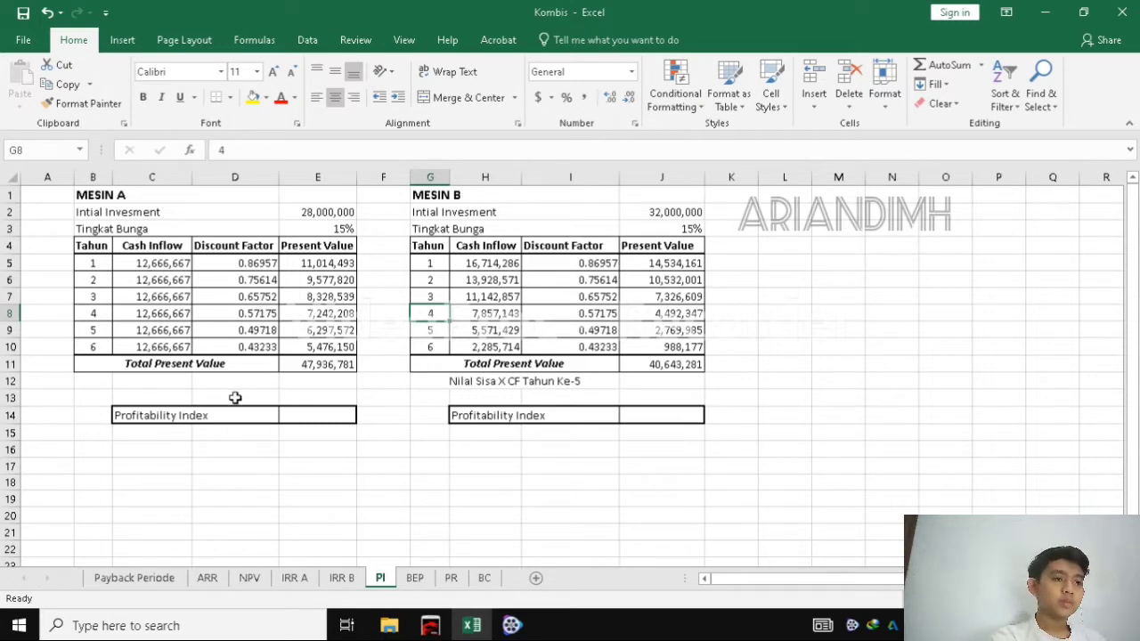
Step: Look through the BEP, PR and BC worksheets and return to the PI worksheet
{"action": "left_click", "coordinate": [408, 574]}
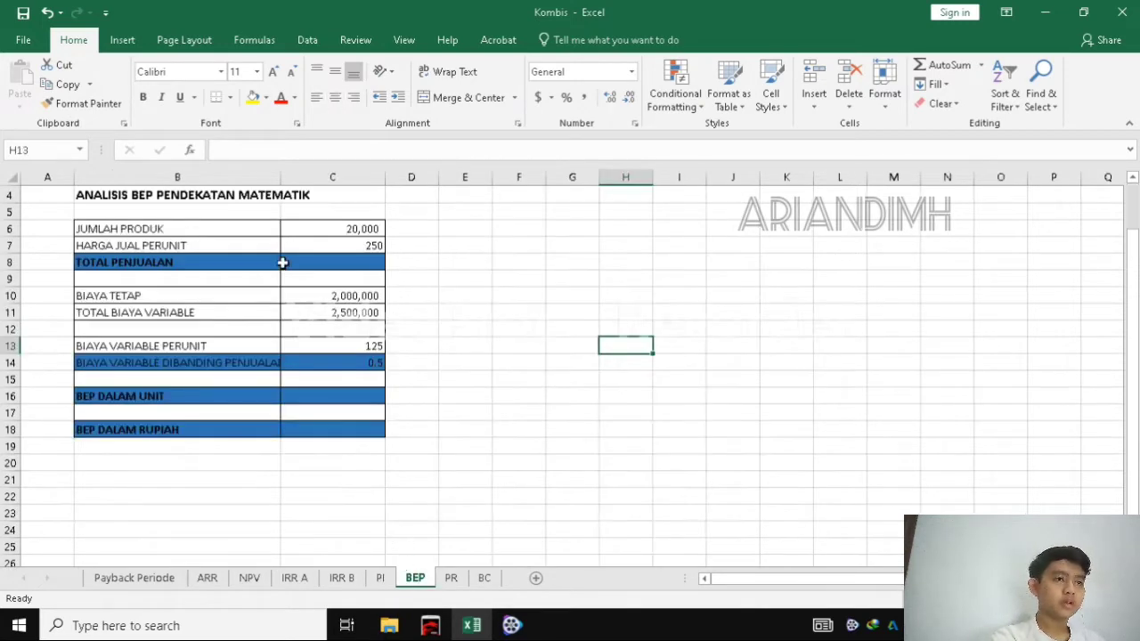
{"action": "scroll", "coordinate": [253, 290], "scroll_direction": "up", "scroll_amount": 1}
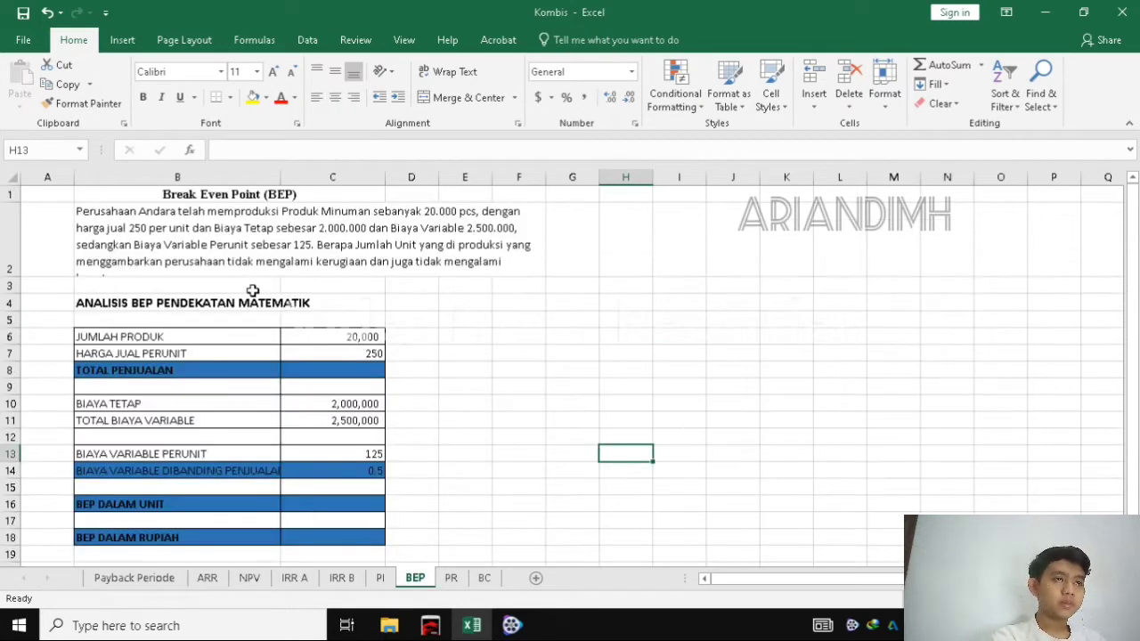
{"action": "left_click", "coordinate": [450, 577]}
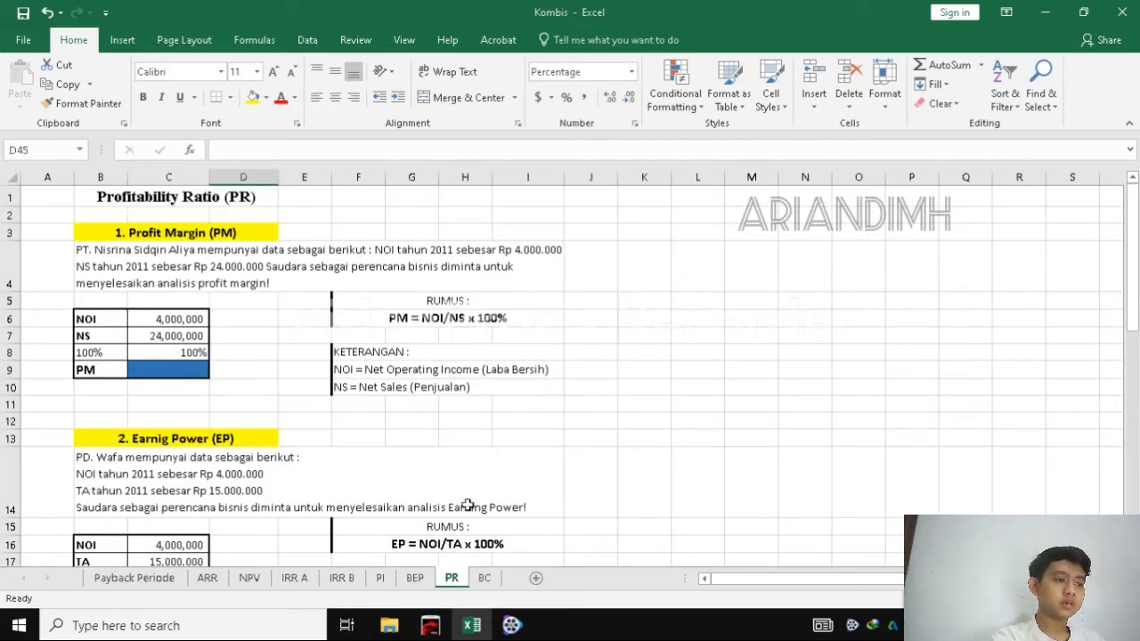
{"action": "left_click", "coordinate": [484, 578]}
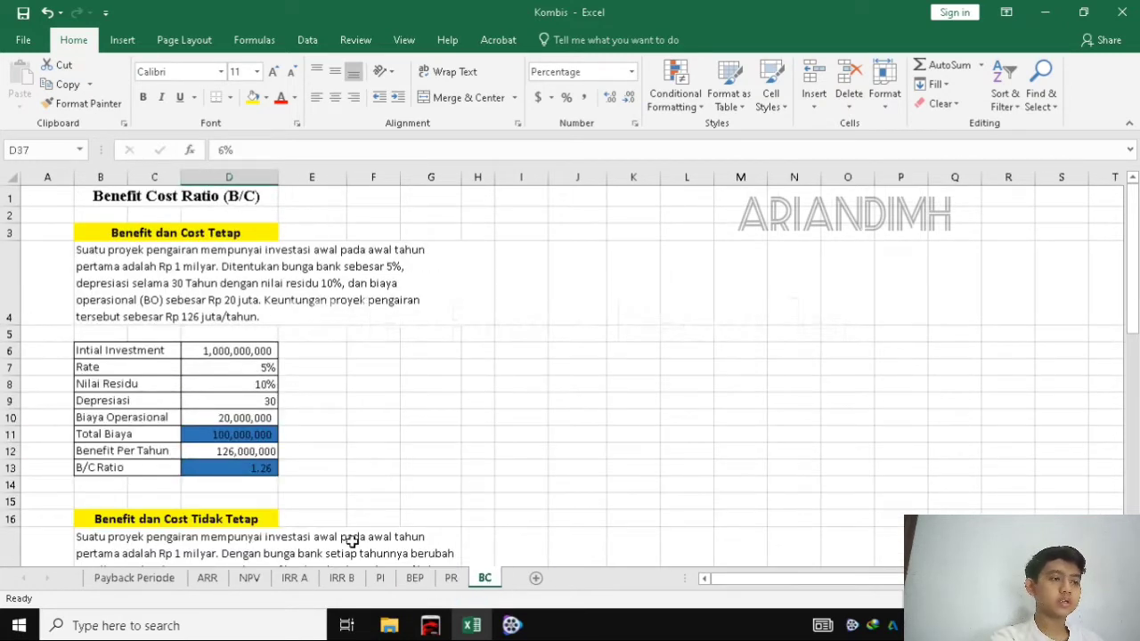
{"action": "left_click", "coordinate": [380, 577]}
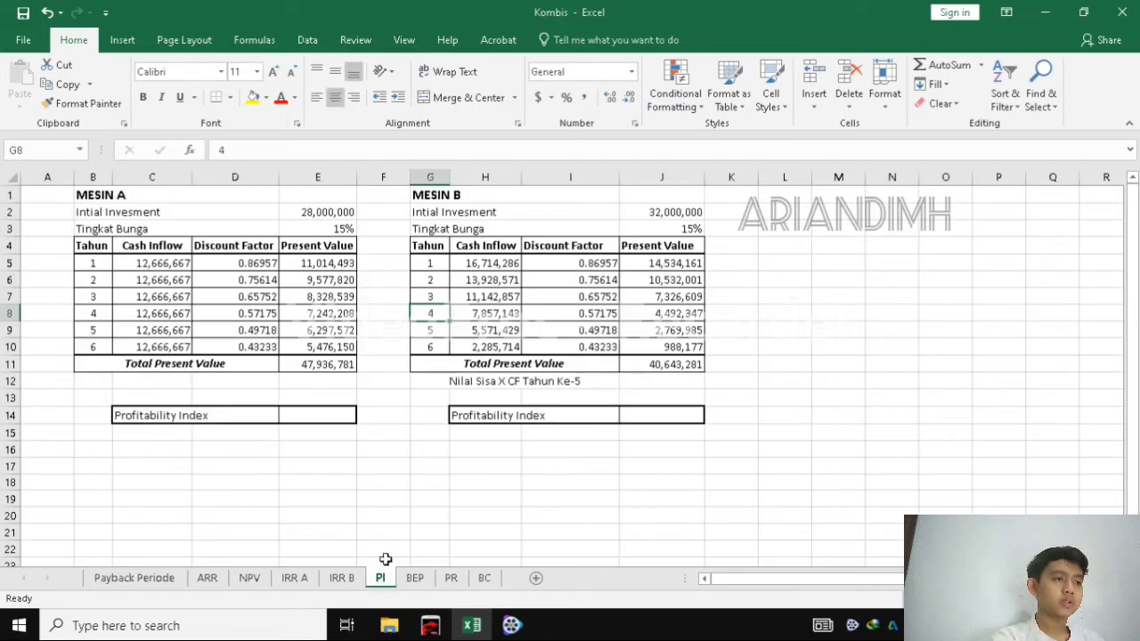
{"action": "left_click", "coordinate": [286, 416]}
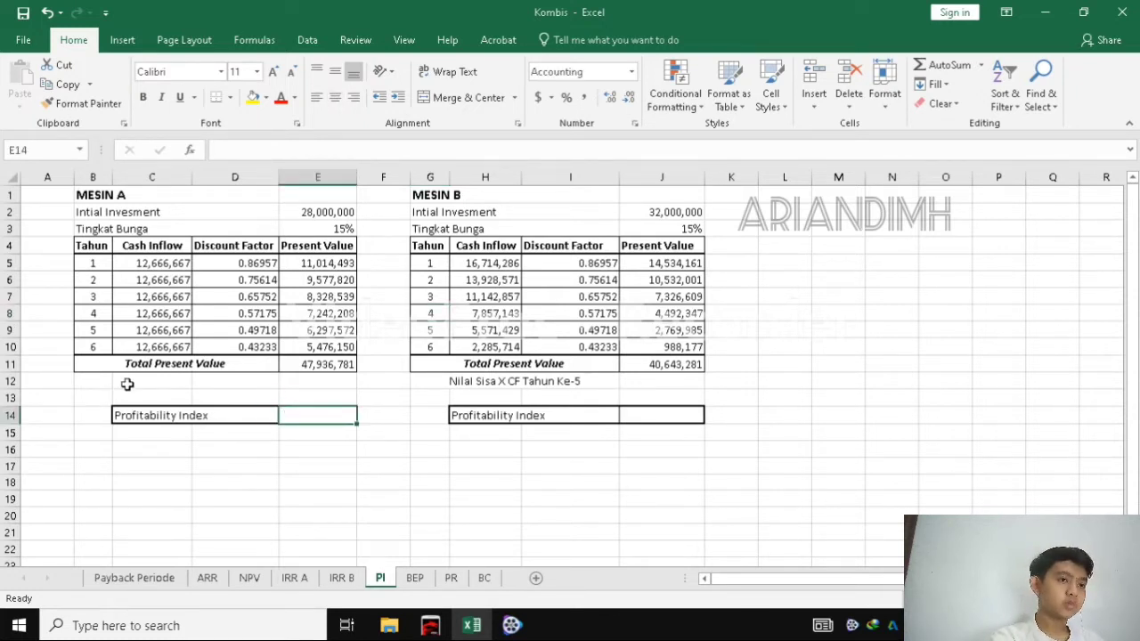
{"action": "left_click", "coordinate": [307, 362]}
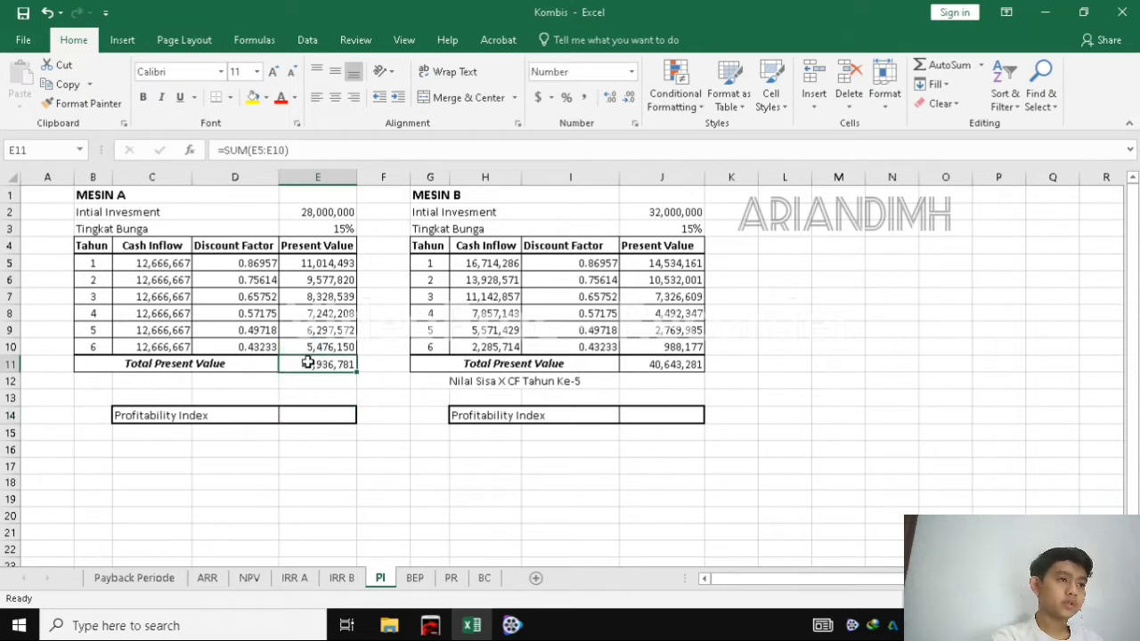
{"action": "left_click", "coordinate": [284, 381]}
{"action": "left_click", "coordinate": [307, 363]}
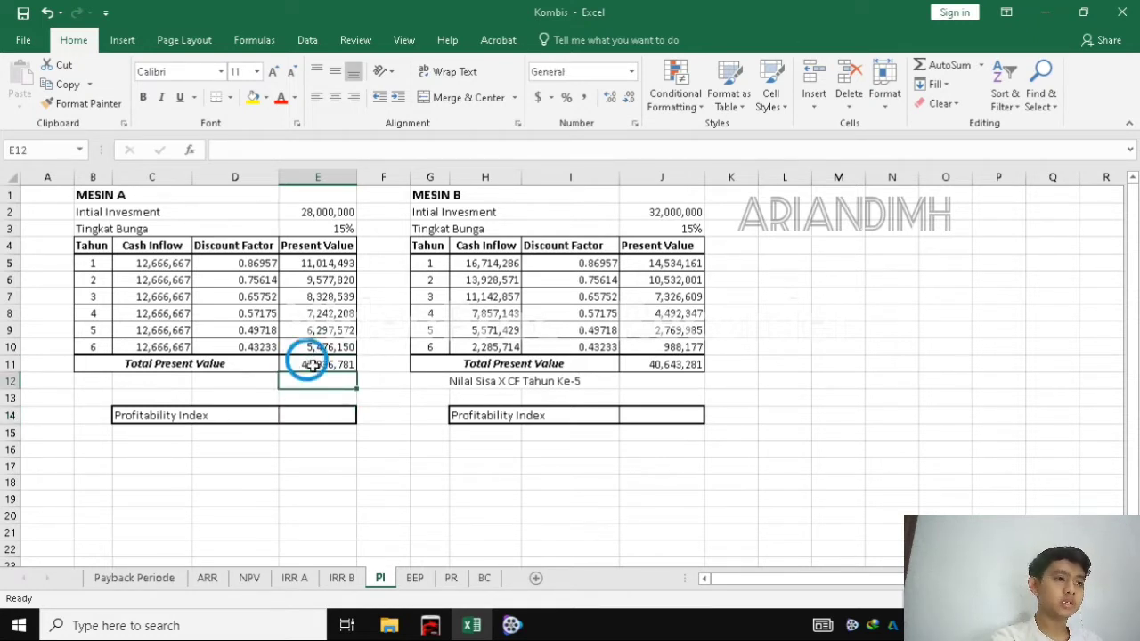
{"action": "left_click", "coordinate": [227, 382]}
{"action": "left_click", "coordinate": [307, 364]}
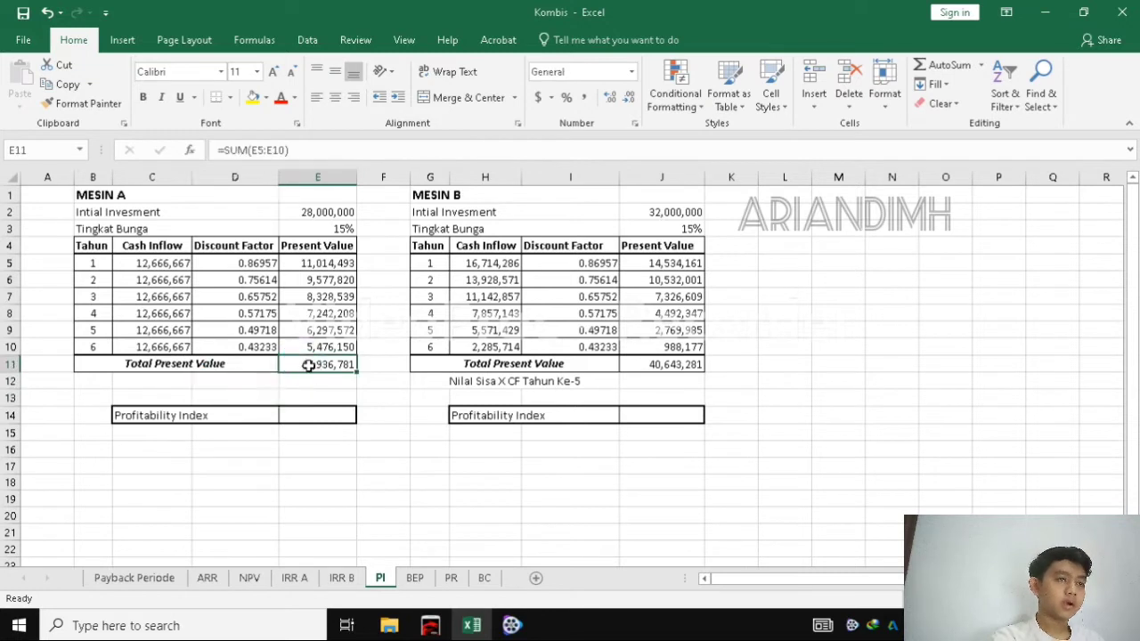
Step: Calculate Mesin A's Profitability Index in E14 by dividing total present value by initial investment with =E11/E2
{"action": "left_click", "coordinate": [308, 411]}
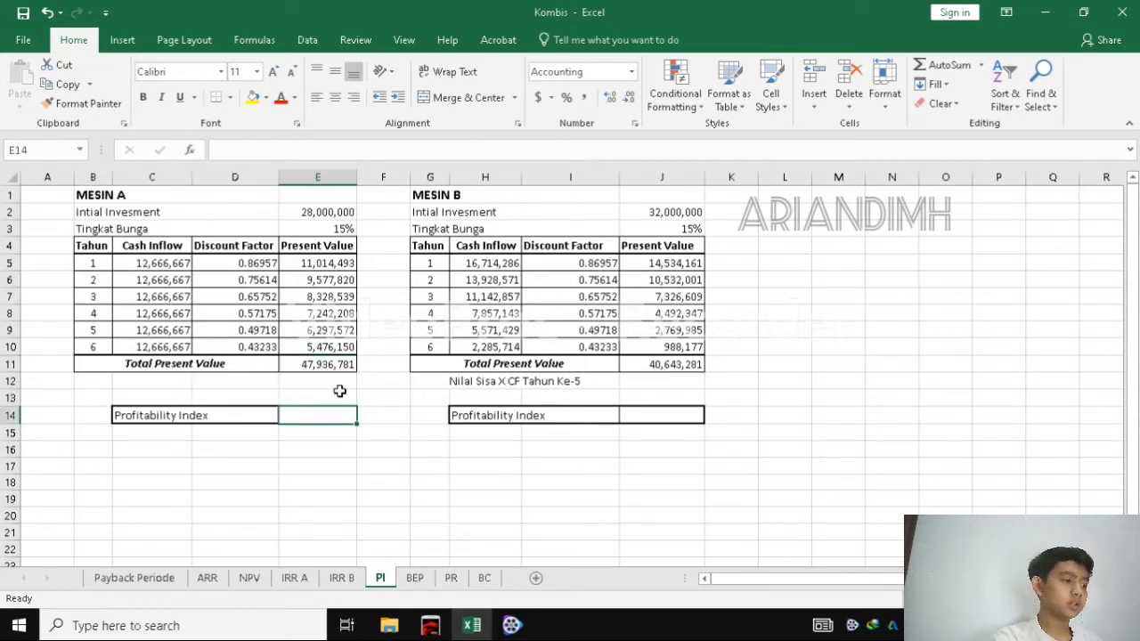
{"action": "type", "text": "="}
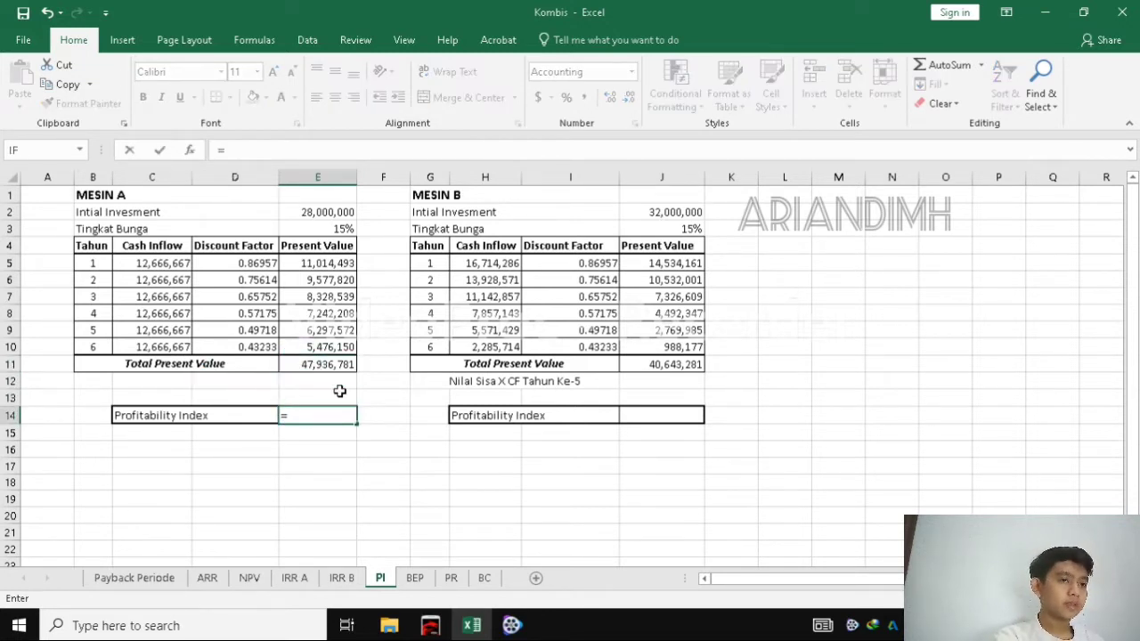
{"action": "left_click", "coordinate": [311, 365]}
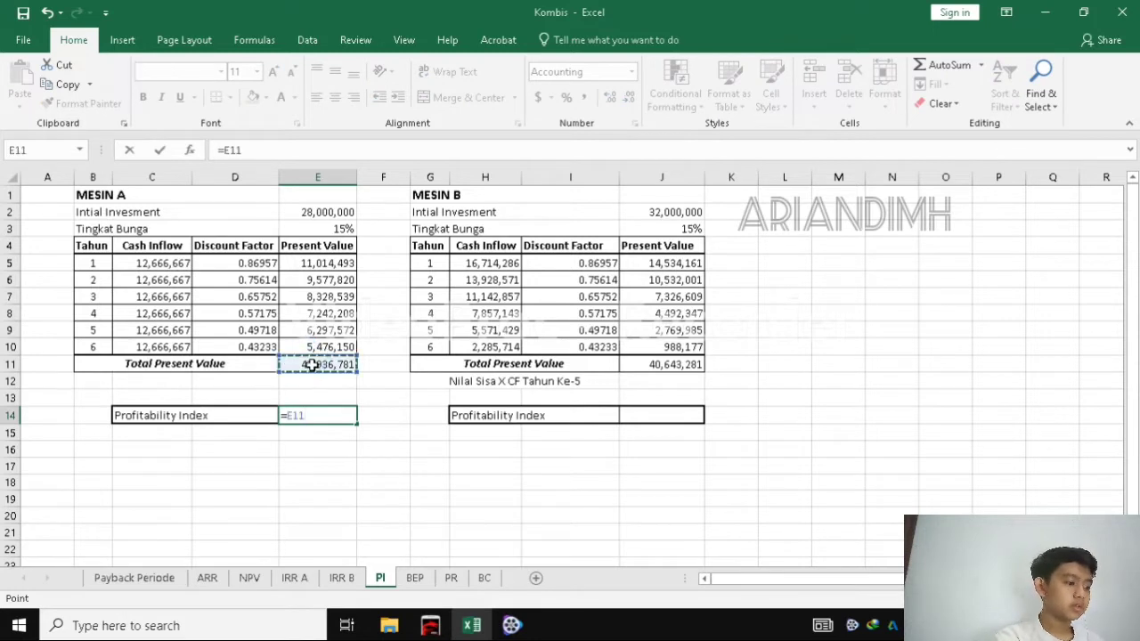
{"action": "type", "text": "/"}
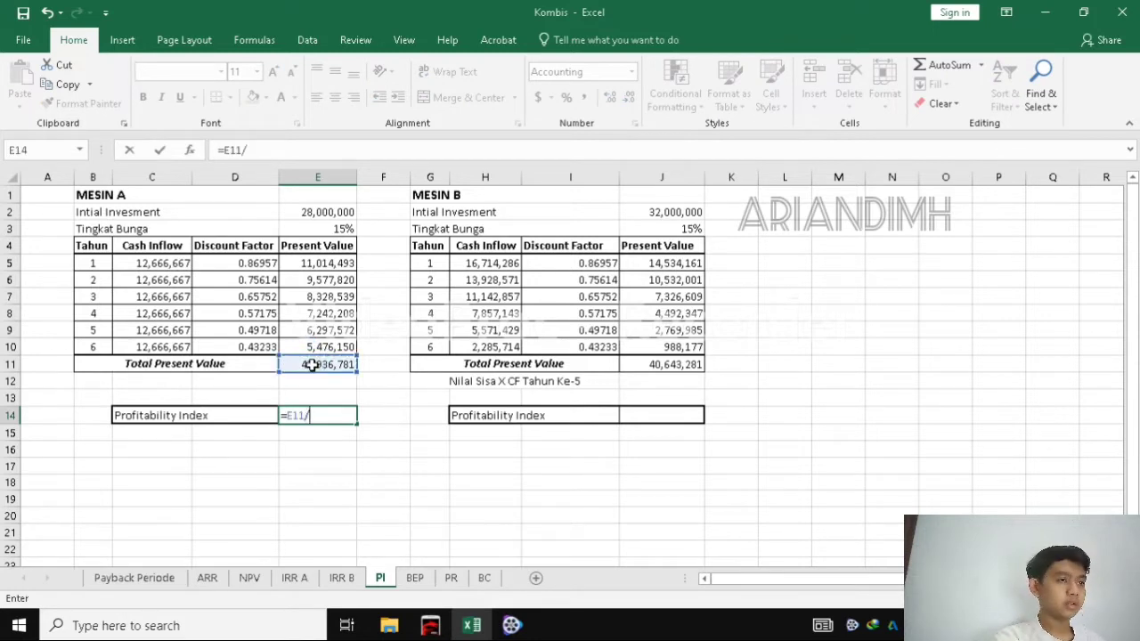
{"action": "left_click", "coordinate": [300, 213]}
{"action": "key", "text": "Return"}
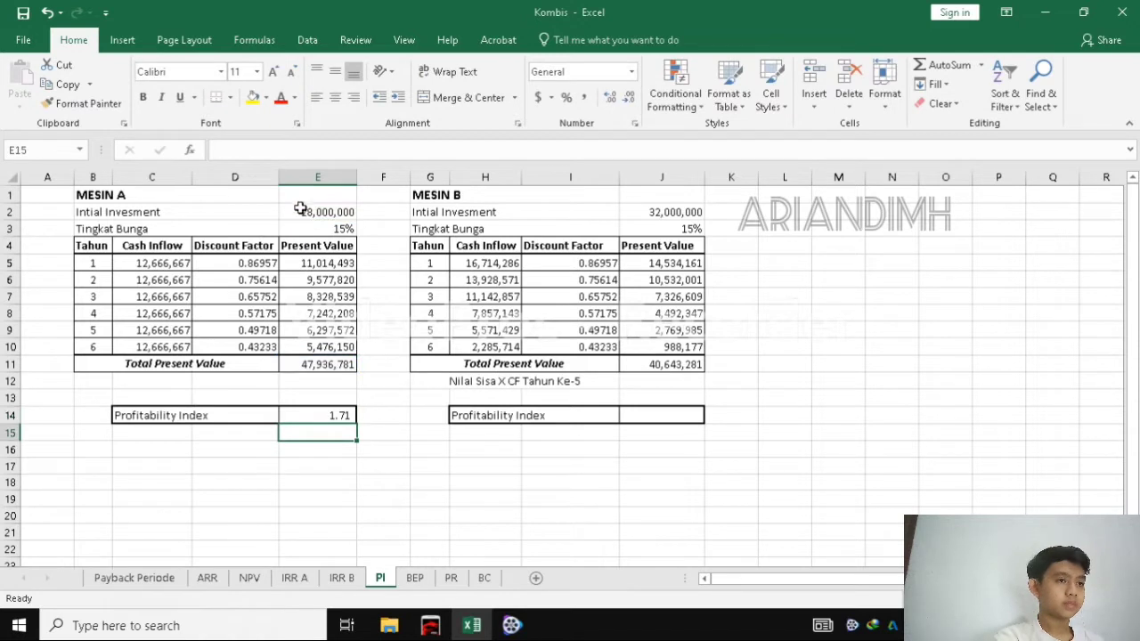
{"action": "left_click", "coordinate": [188, 422]}
{"action": "left_click", "coordinate": [196, 461]}
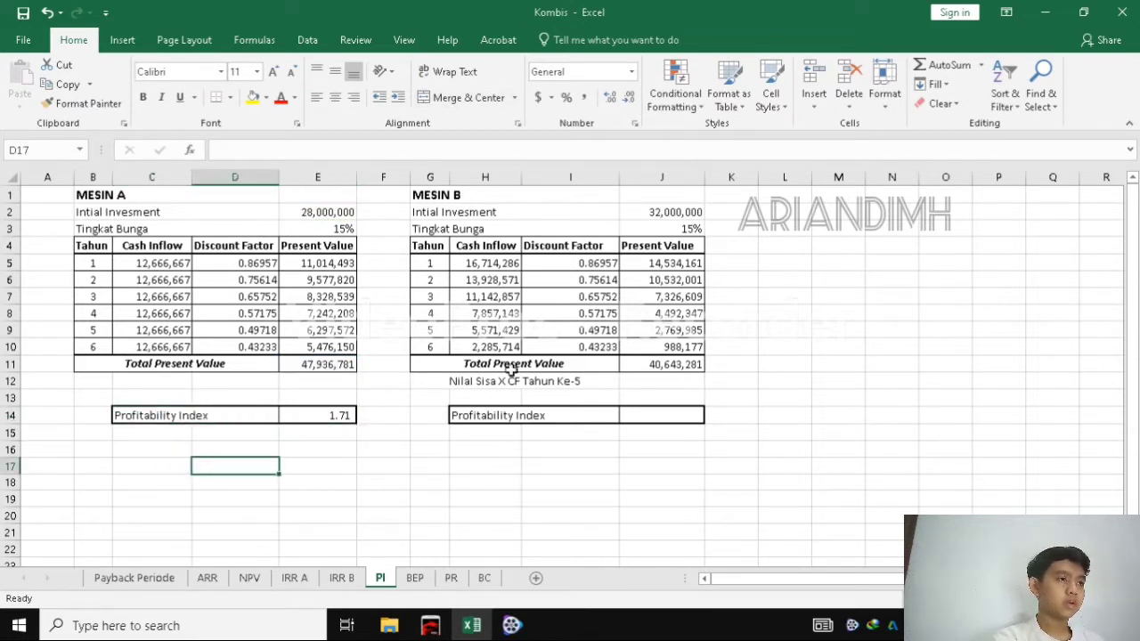
Step: Calculate Mesin B's Profitability Index in J14 by dividing total present value by initial investment with =J11/J2
{"action": "left_click", "coordinate": [657, 417]}
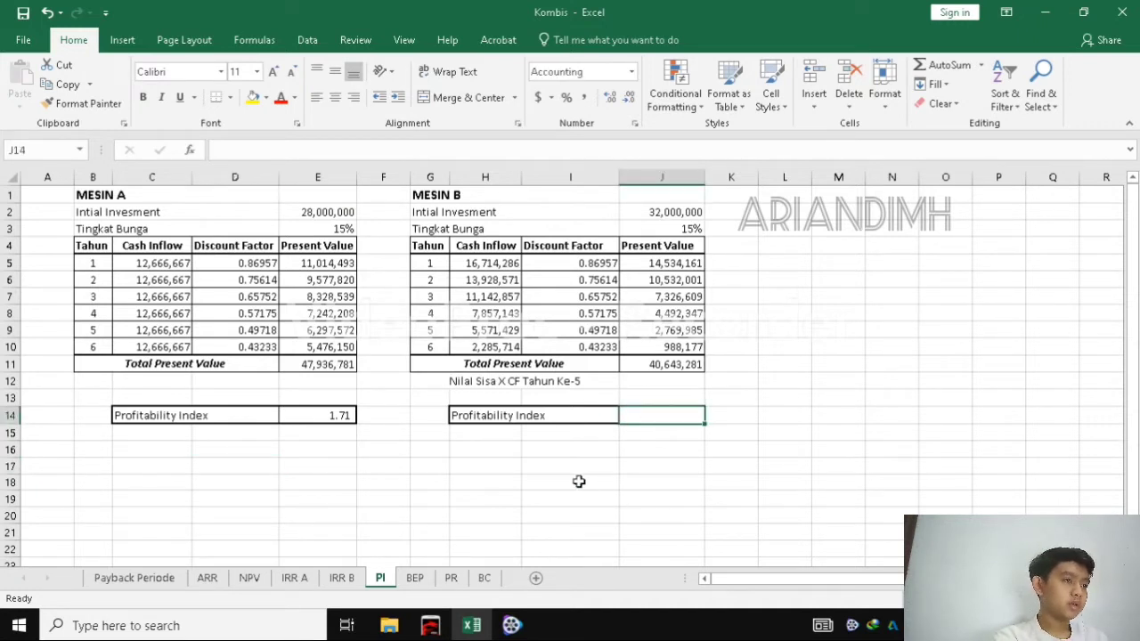
{"action": "type", "text": "="}
{"action": "left_click", "coordinate": [660, 364]}
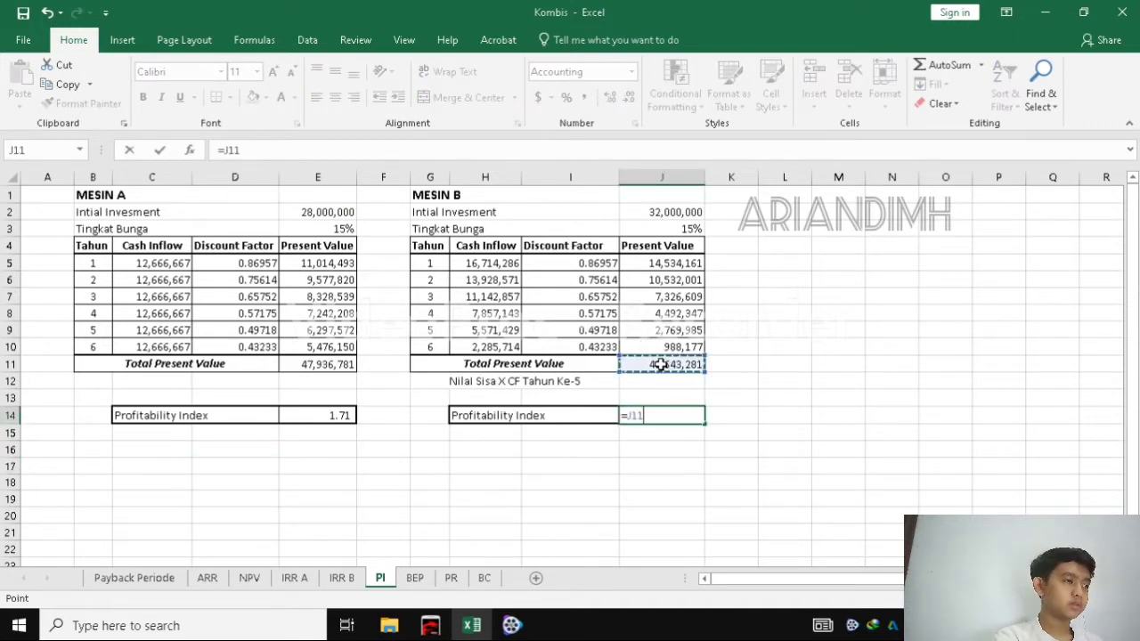
{"action": "type", "text": "/"}
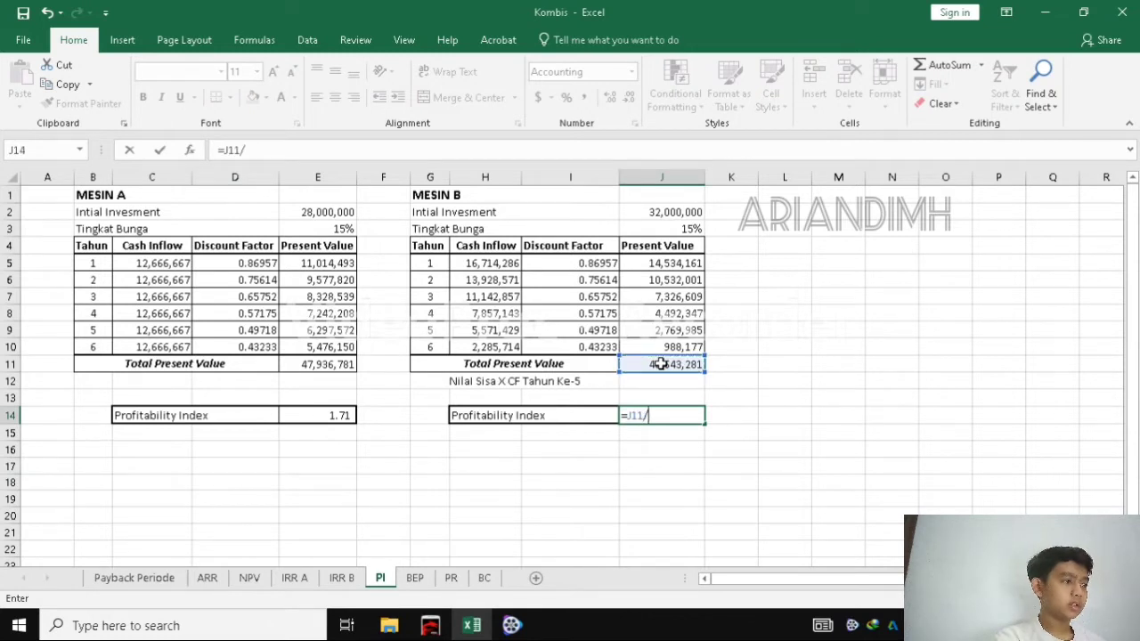
{"action": "left_click", "coordinate": [691, 212]}
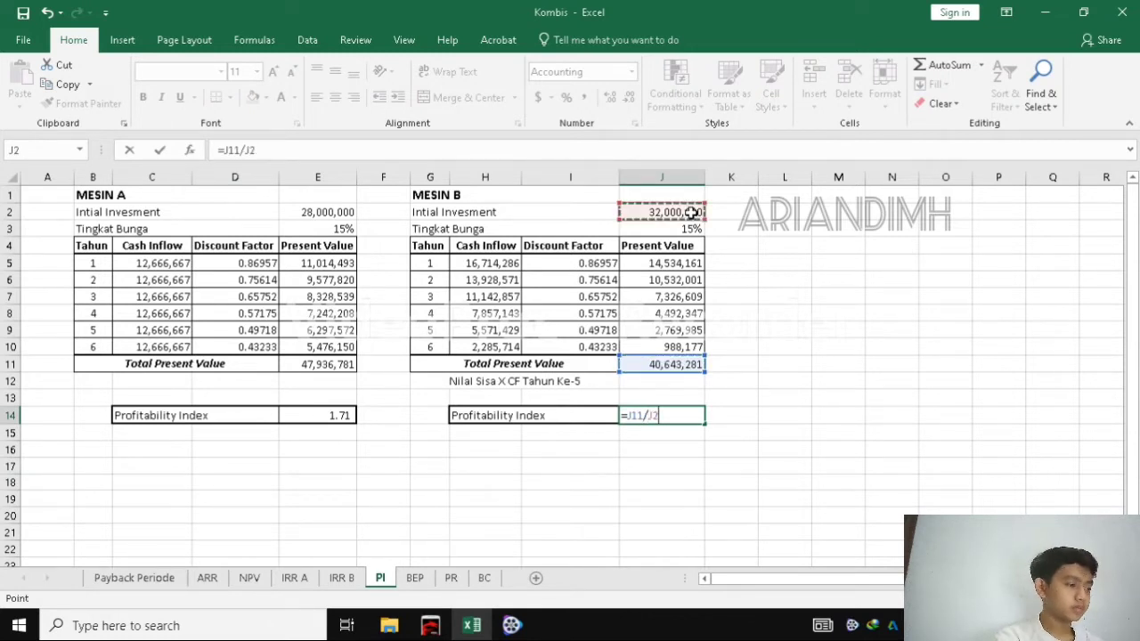
{"action": "key", "text": "Return"}
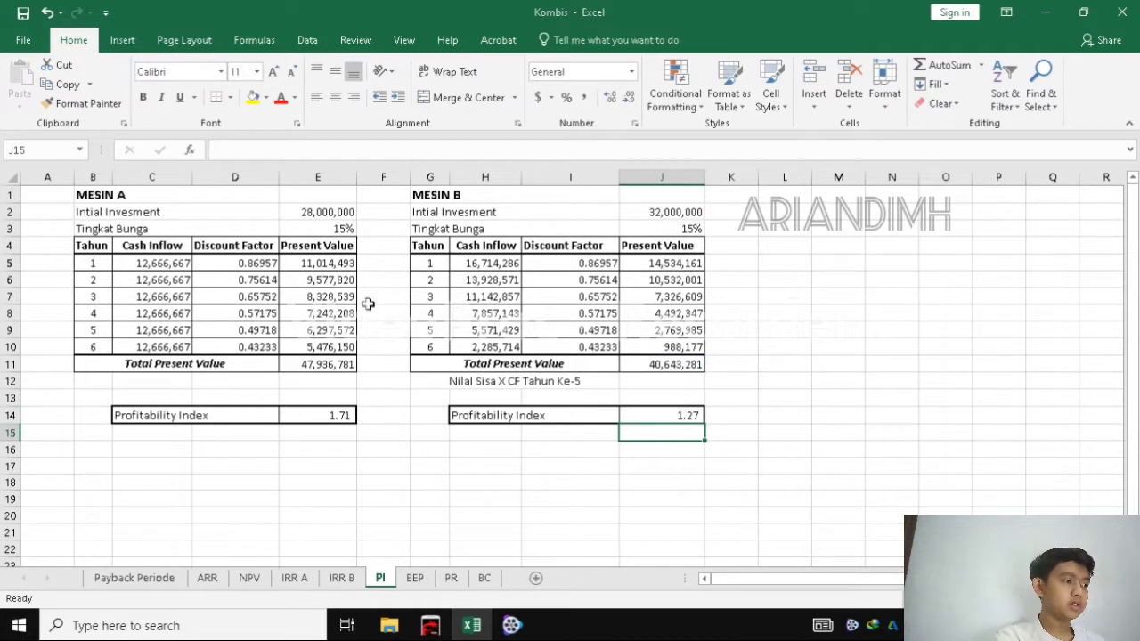
{"action": "left_click", "coordinate": [345, 322]}
{"action": "left_click", "coordinate": [148, 435]}
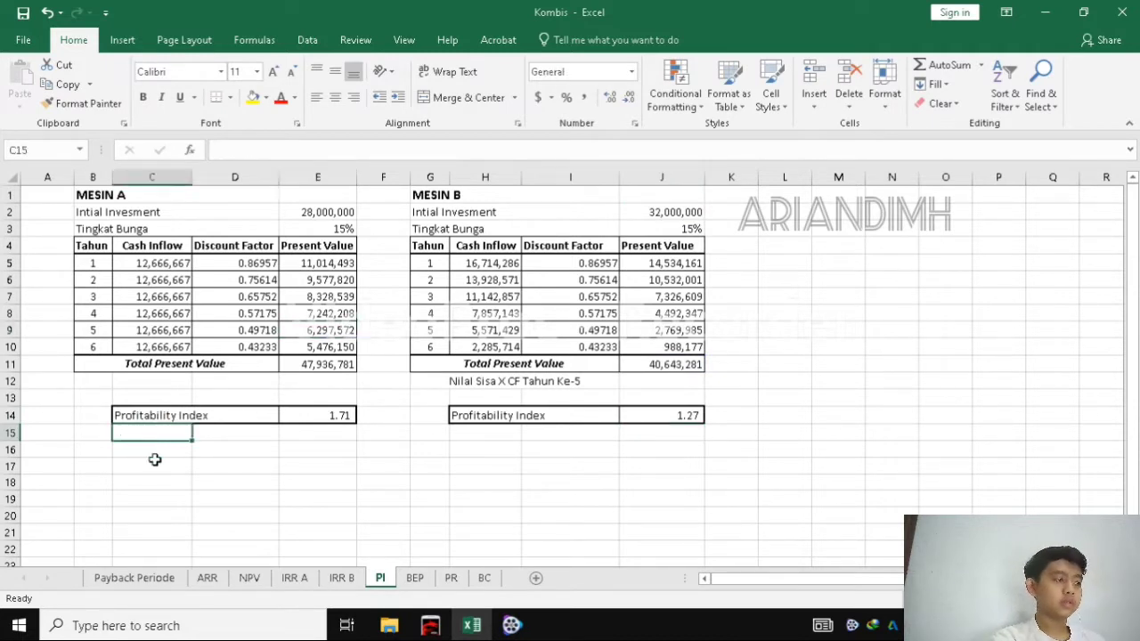
{"action": "left_click", "coordinate": [203, 451]}
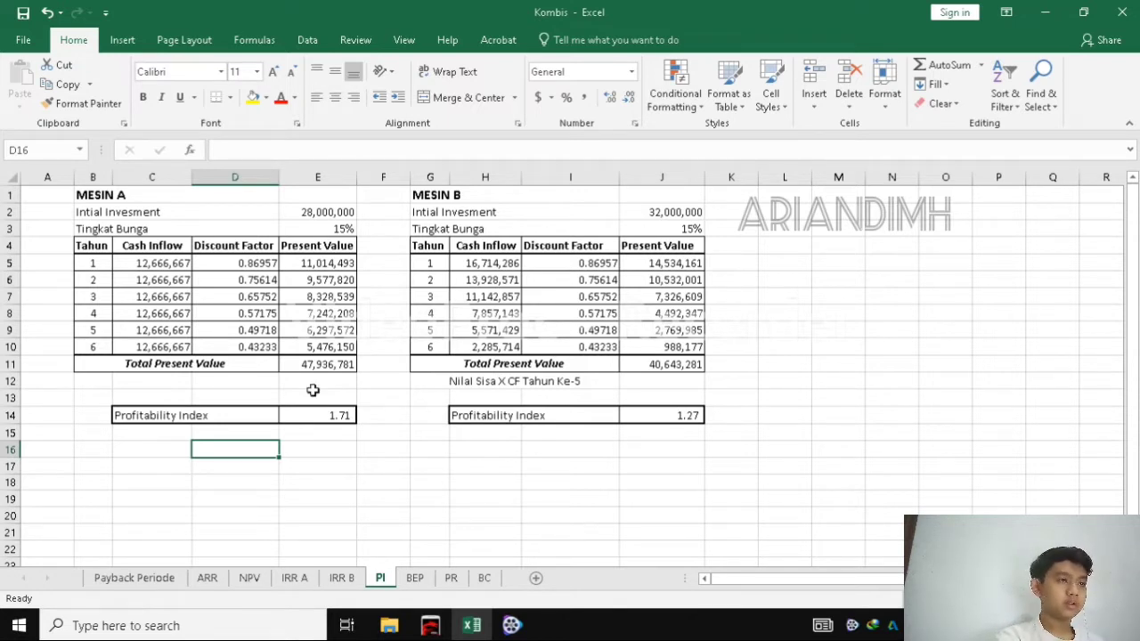
{"action": "left_click", "coordinate": [360, 398]}
{"action": "left_click", "coordinate": [416, 447]}
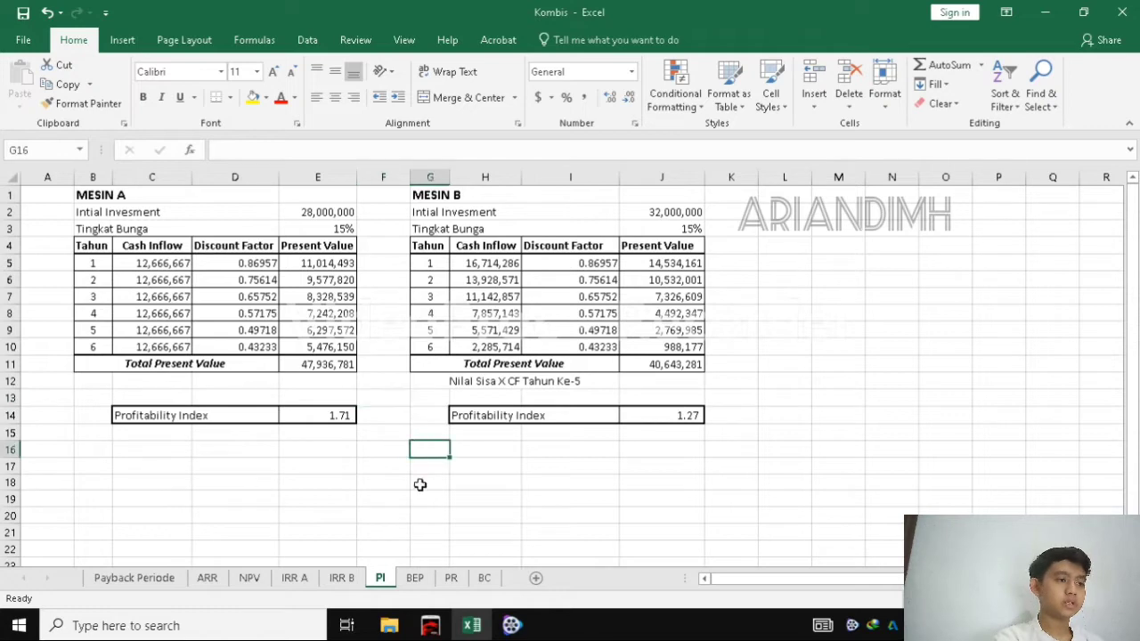
Step: On the BEP worksheet, calculate TOTAL PENJUALAN in C8 as unit price times product quantity with =C7*C6
{"action": "left_click", "coordinate": [415, 579]}
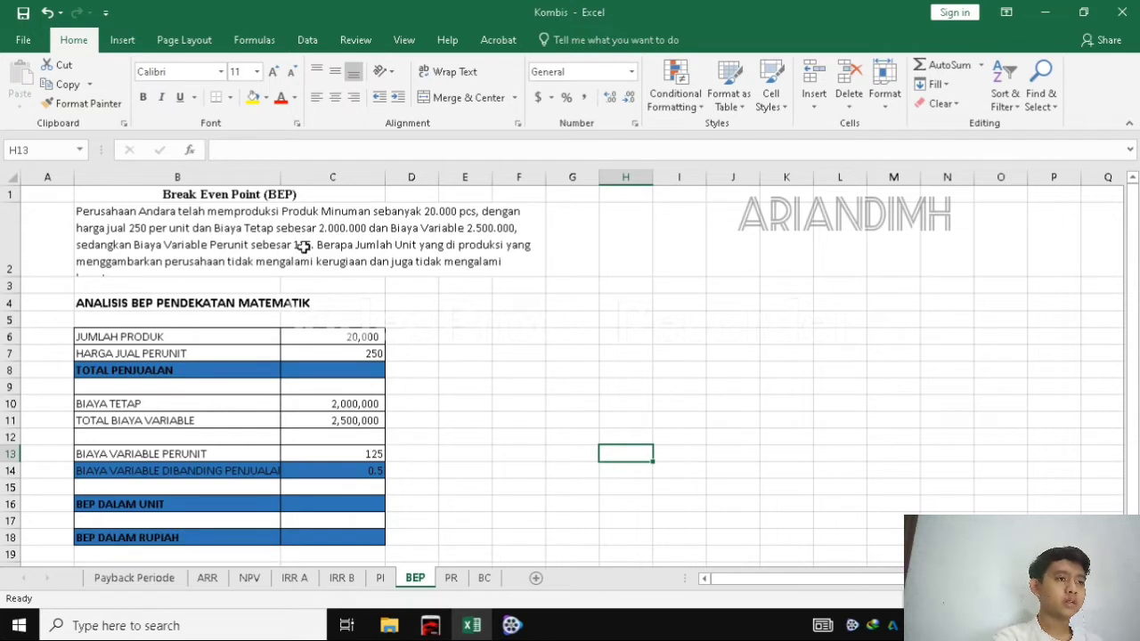
{"action": "left_click", "coordinate": [339, 243]}
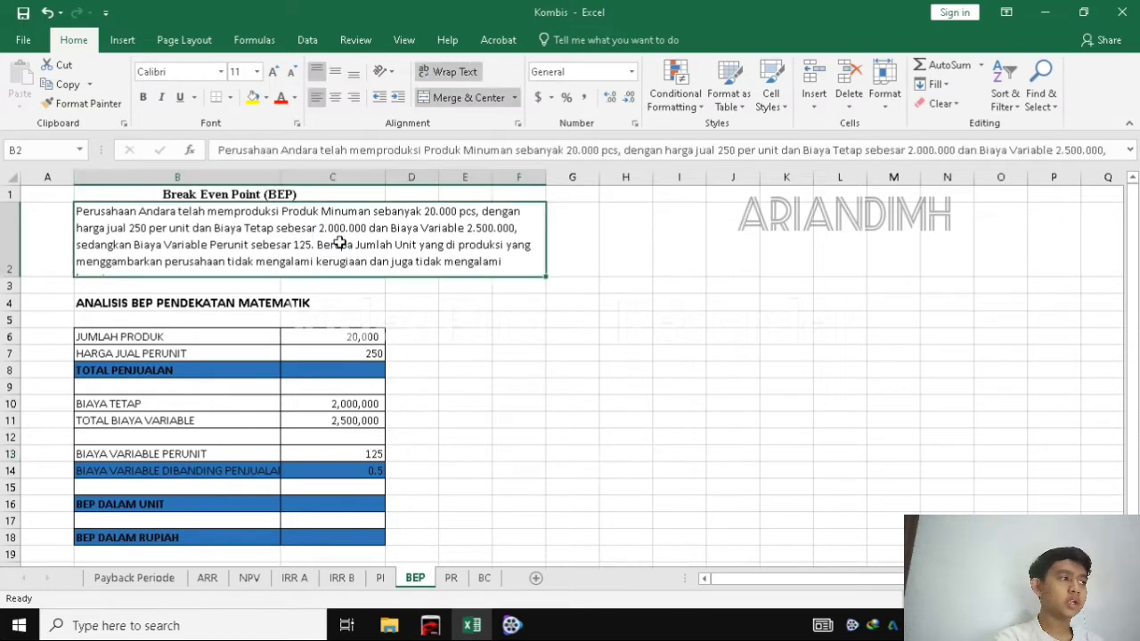
{"action": "left_click", "coordinate": [226, 332]}
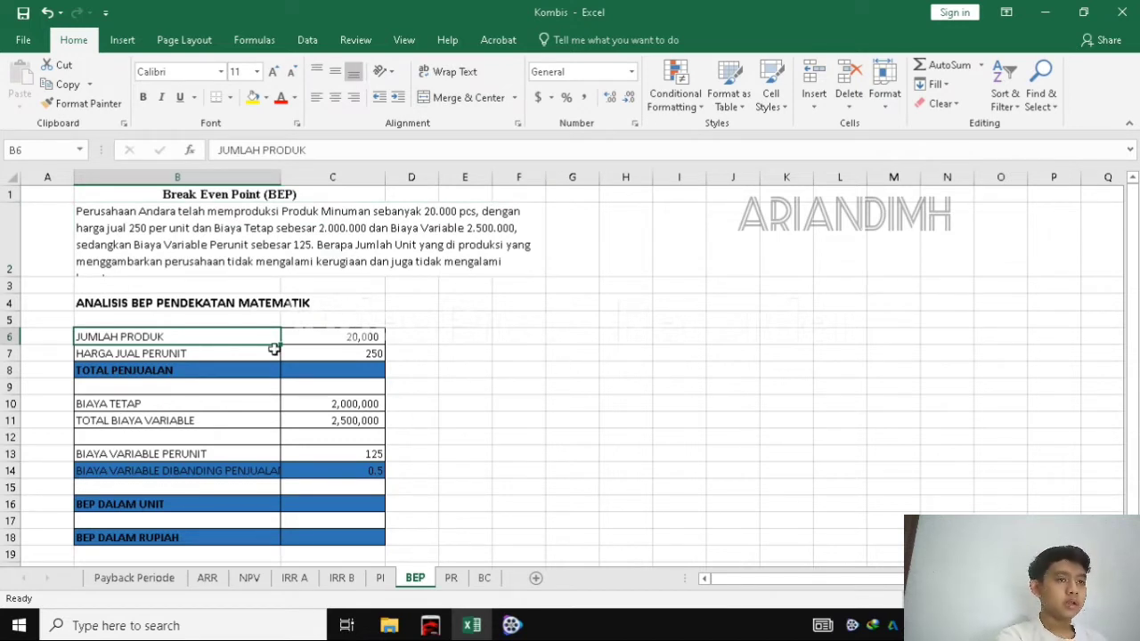
{"action": "left_click", "coordinate": [205, 372]}
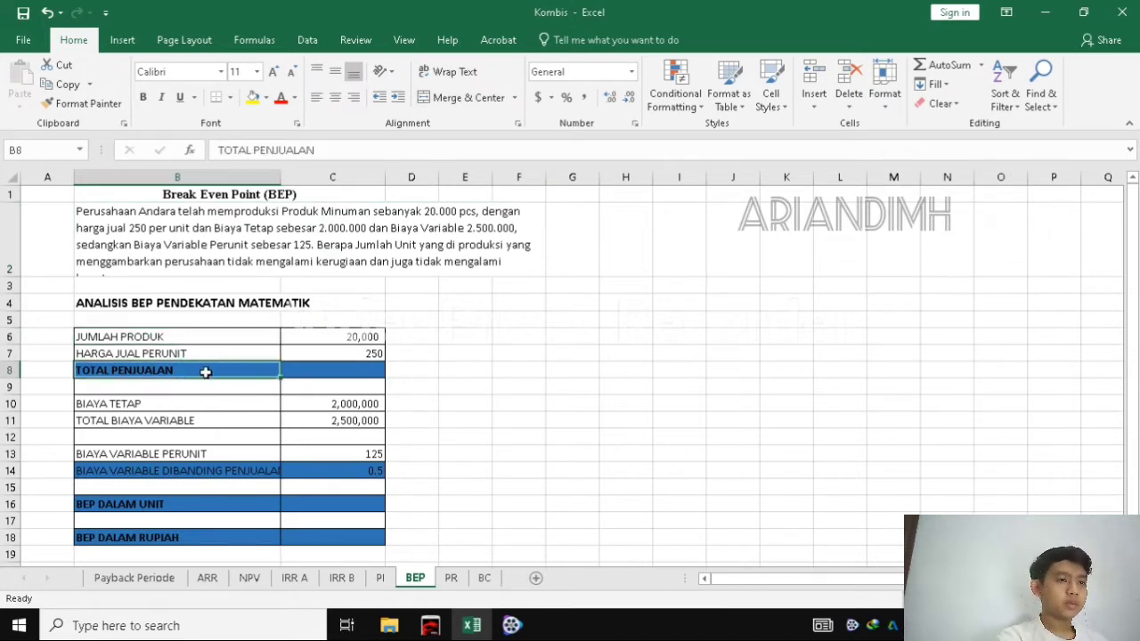
{"action": "left_click", "coordinate": [323, 370]}
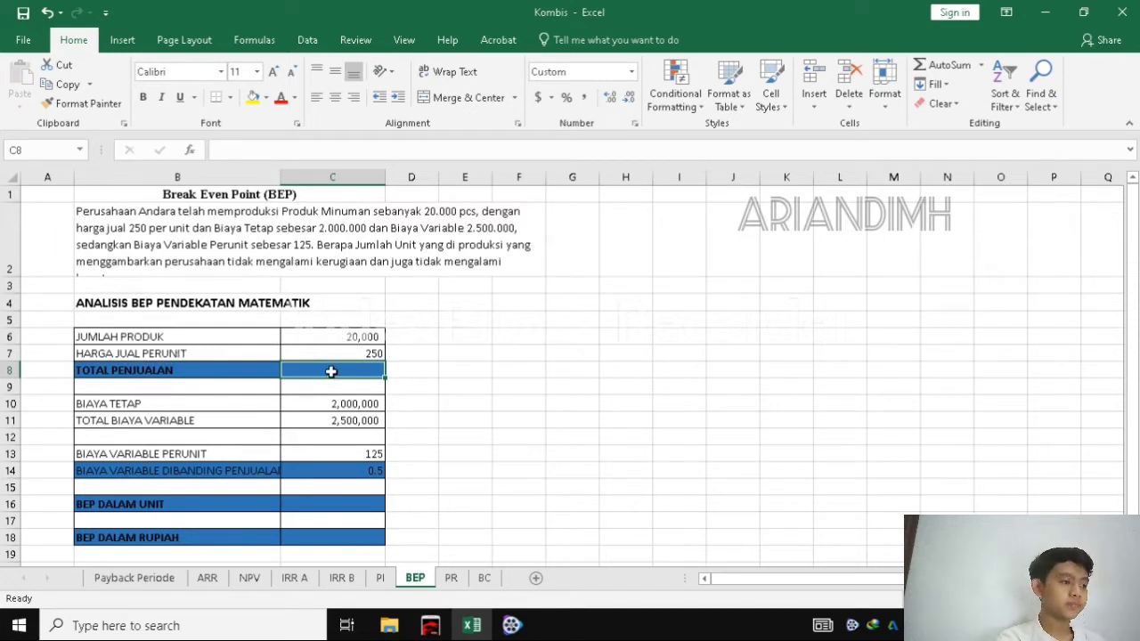
{"action": "type", "text": "="}
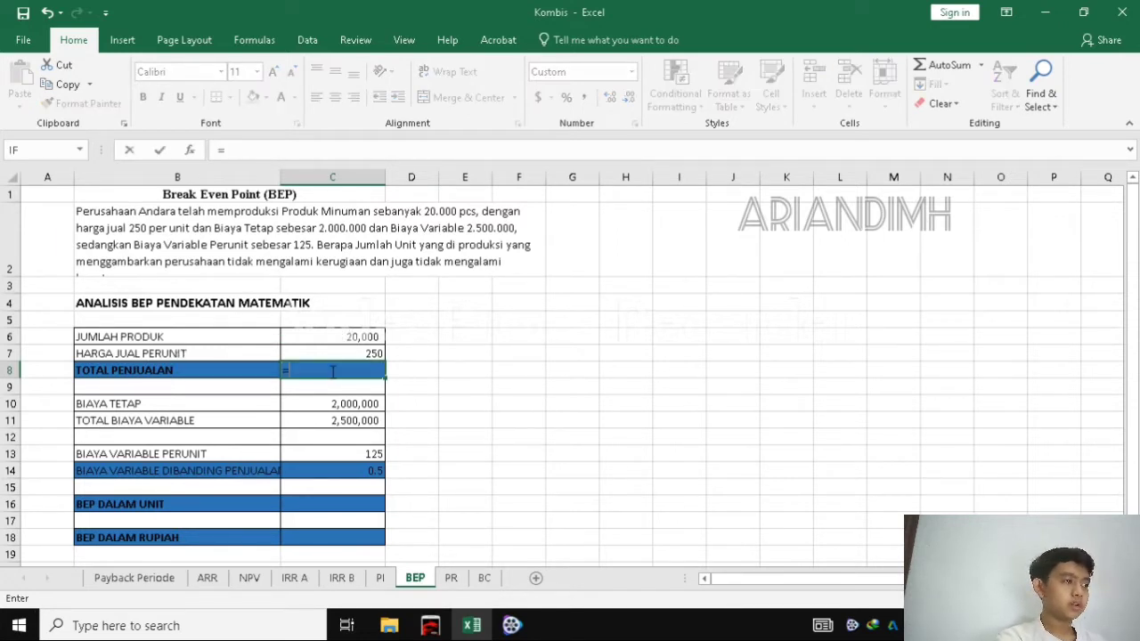
{"action": "left_click", "coordinate": [316, 353]}
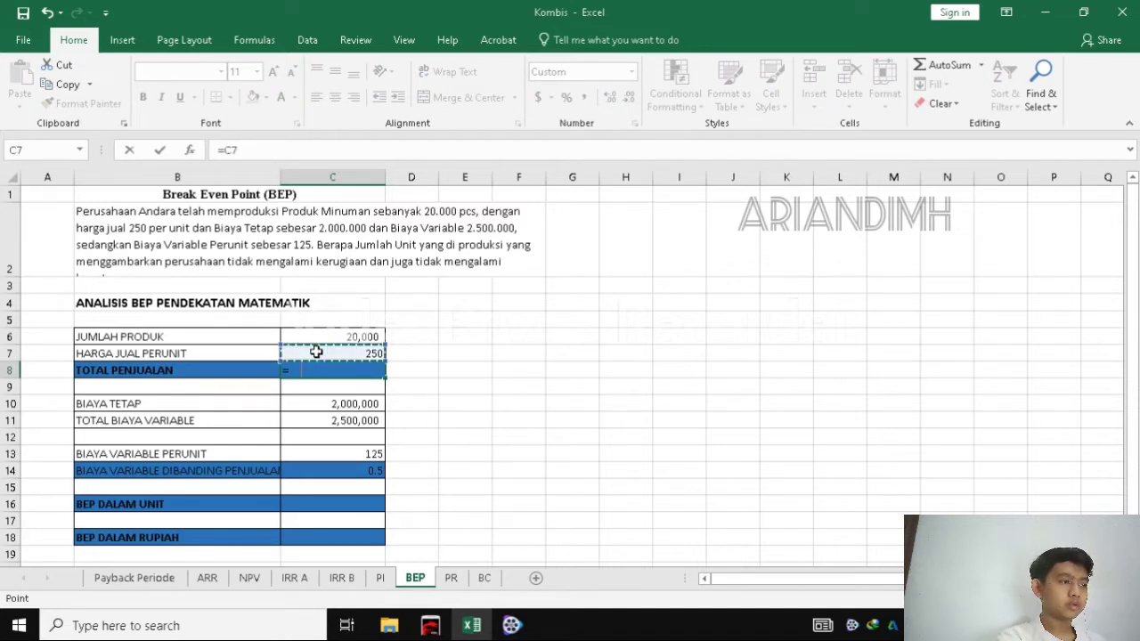
{"action": "type", "text": "*"}
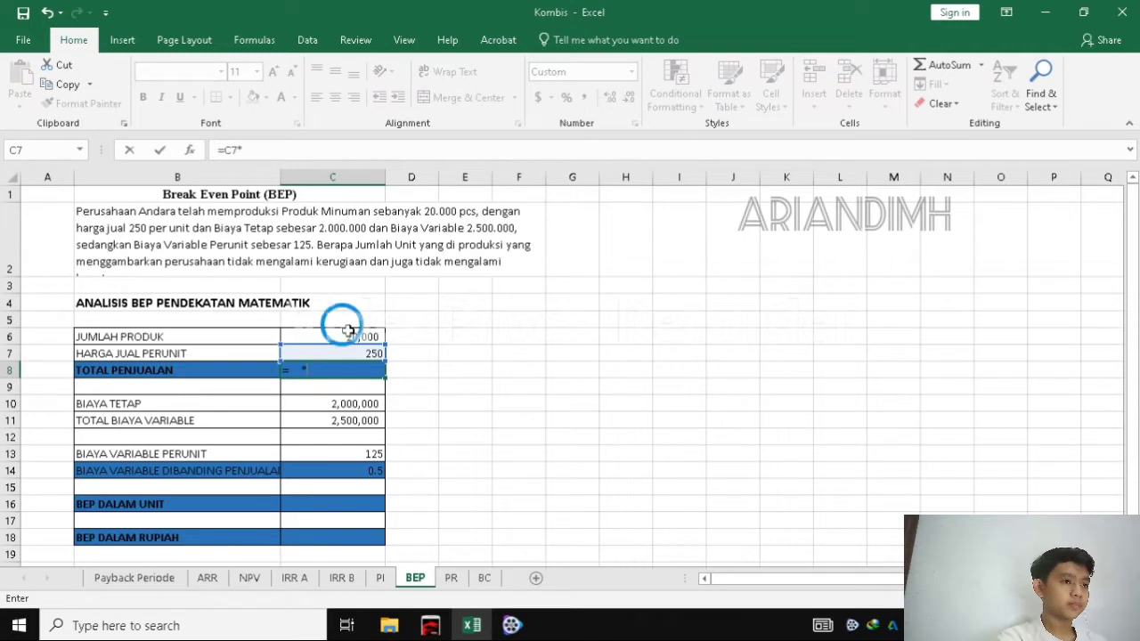
{"action": "left_click", "coordinate": [348, 333]}
{"action": "key", "text": "Return"}
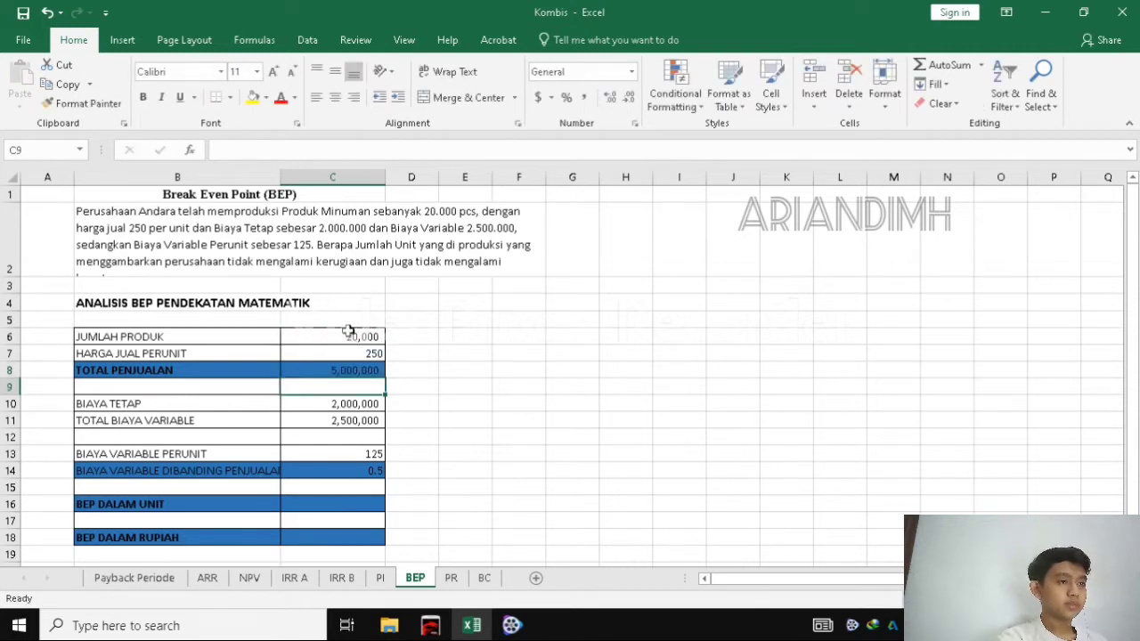
{"action": "left_click", "coordinate": [343, 371]}
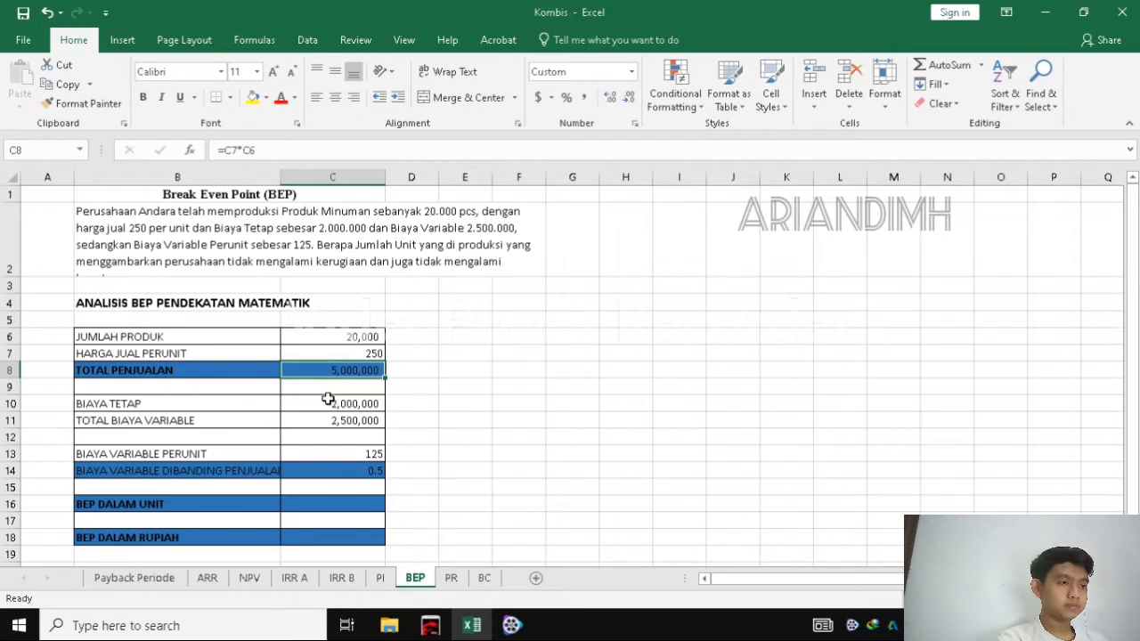
Step: Calculate BEP DALAM UNIT in C16 as fixed cost divided by unit price minus variable cost per unit, using =C10/(C7-C13)
{"action": "left_click", "coordinate": [303, 506]}
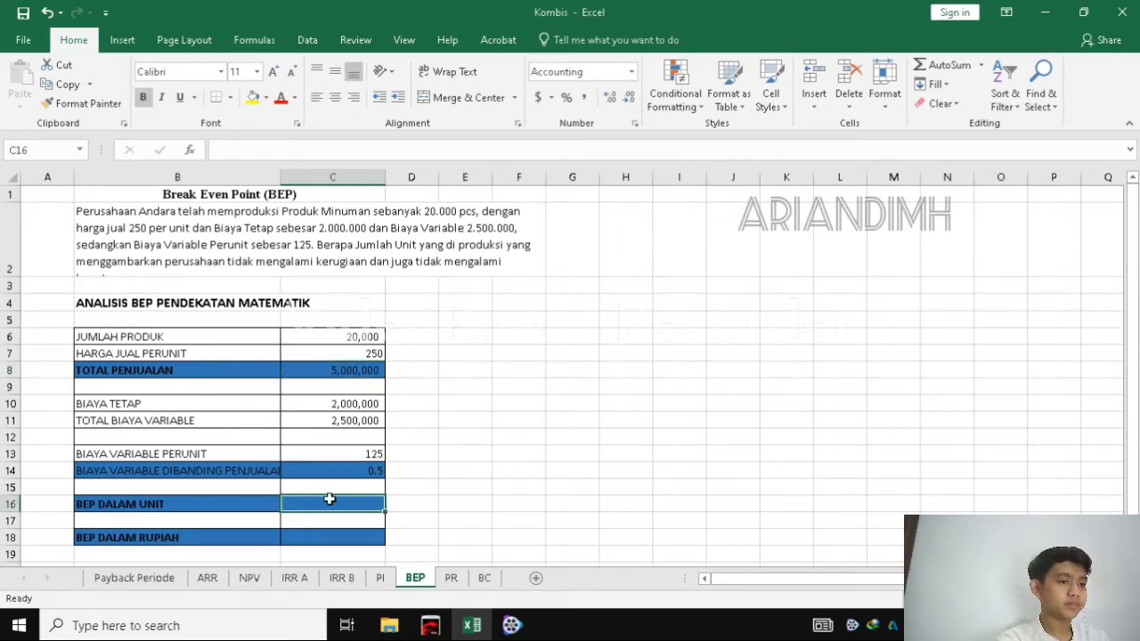
{"action": "type", "text": "="}
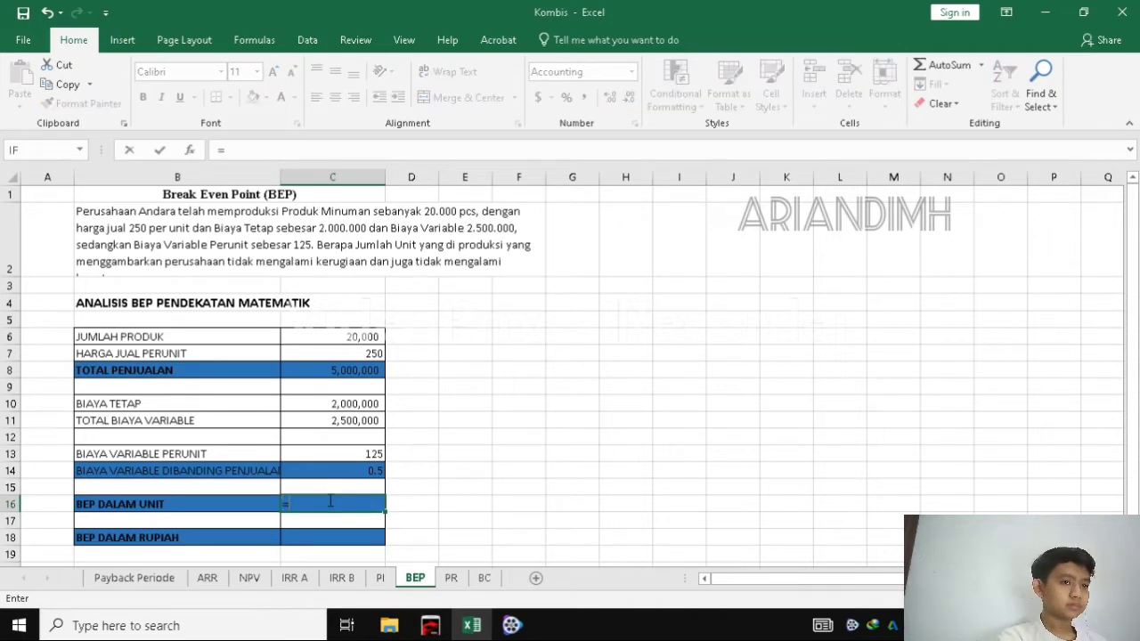
{"action": "left_click", "coordinate": [337, 405]}
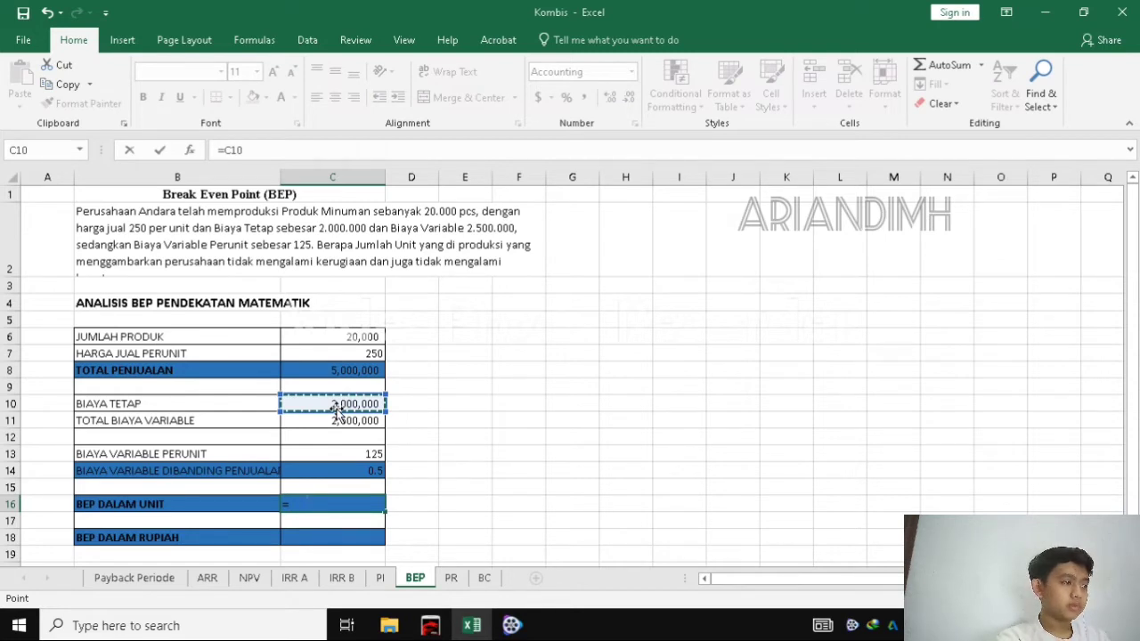
{"action": "type", "text": "/("}
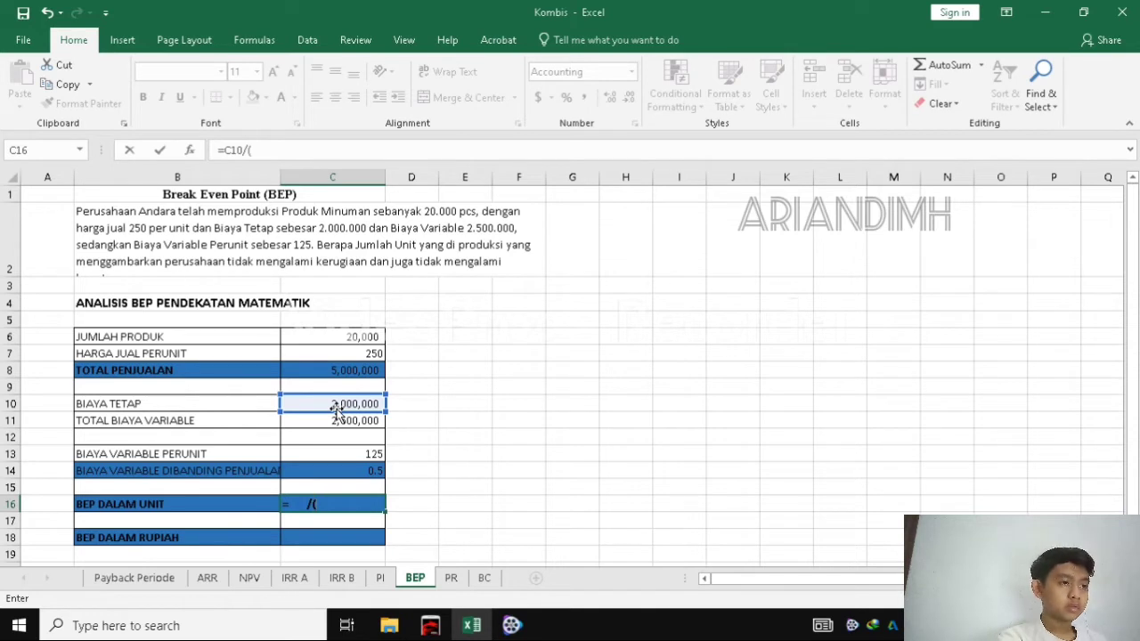
{"action": "left_click", "coordinate": [331, 353]}
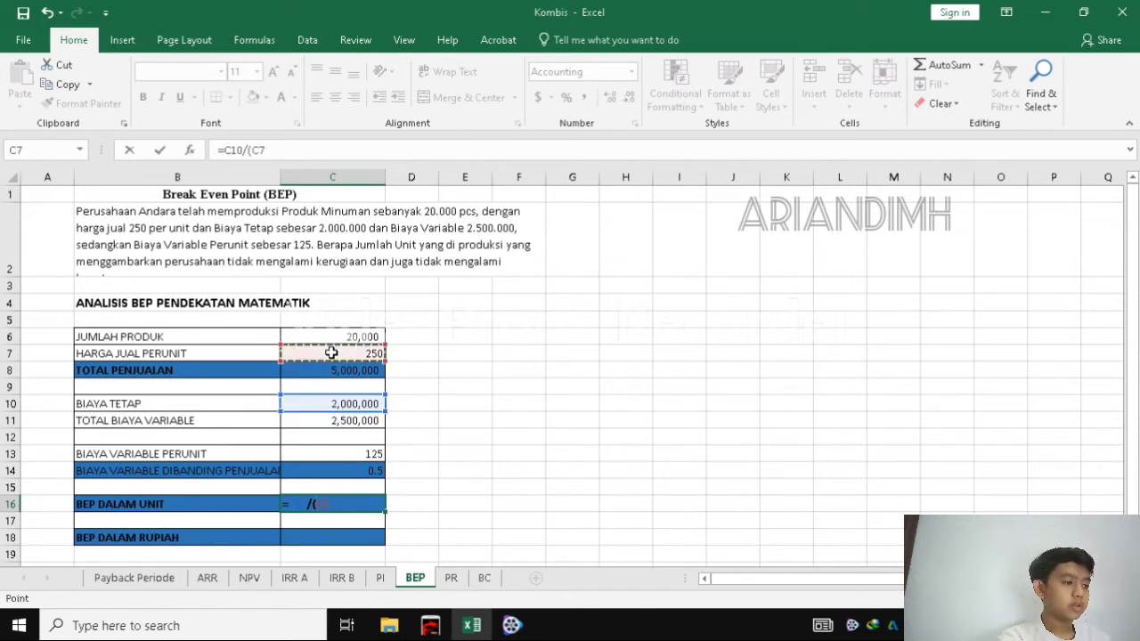
{"action": "type", "text": "-"}
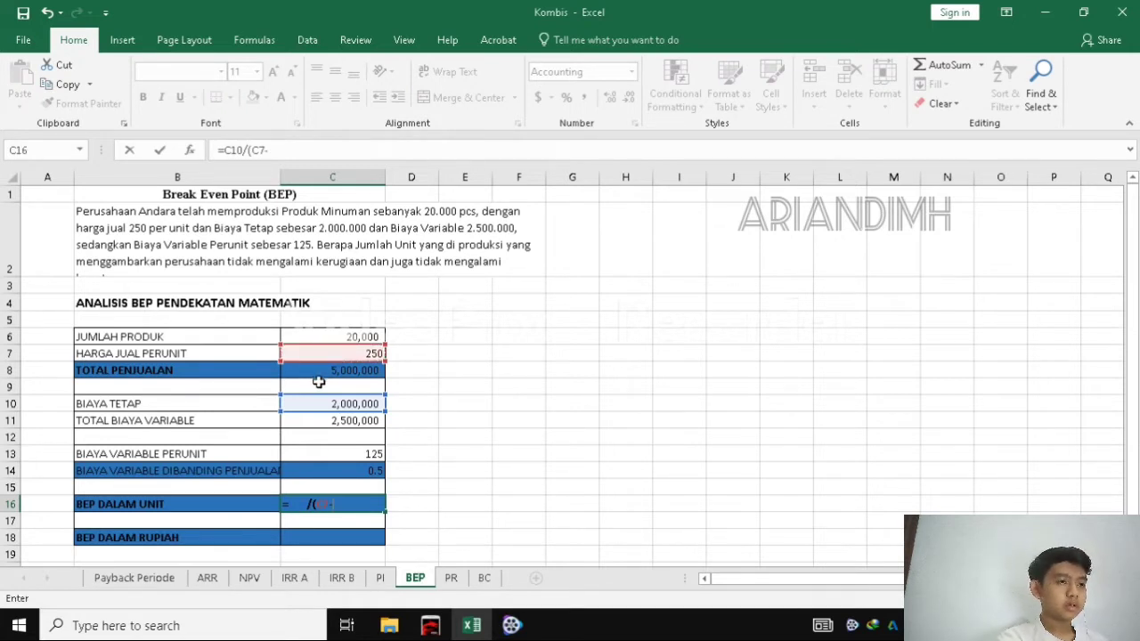
{"action": "left_click", "coordinate": [367, 455]}
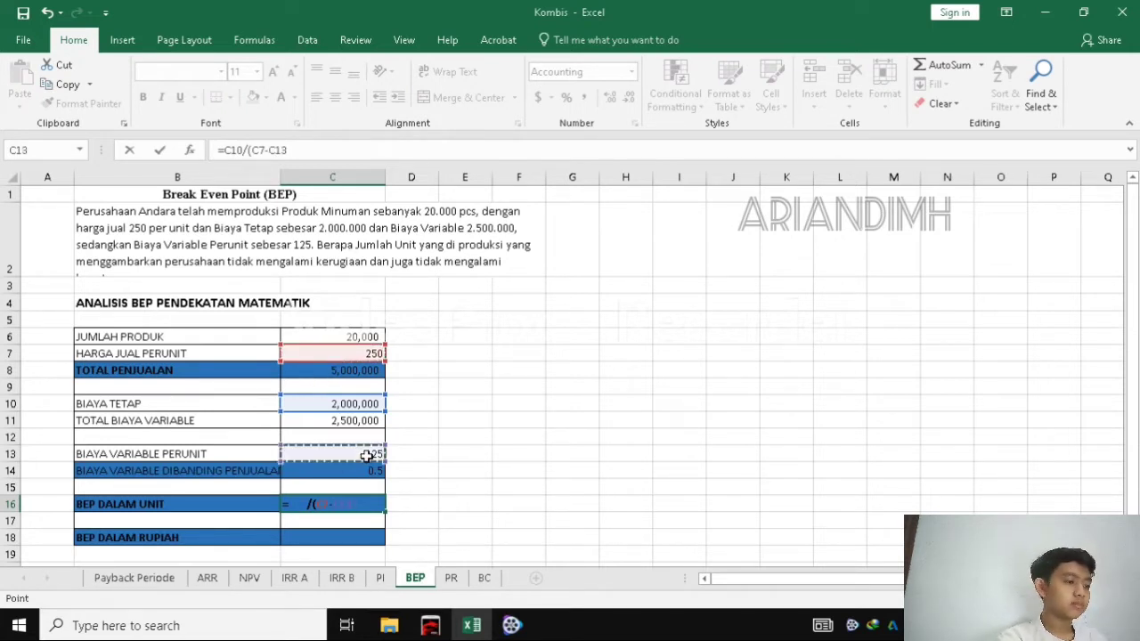
{"action": "type", "text": ")"}
{"action": "key", "text": "Return"}
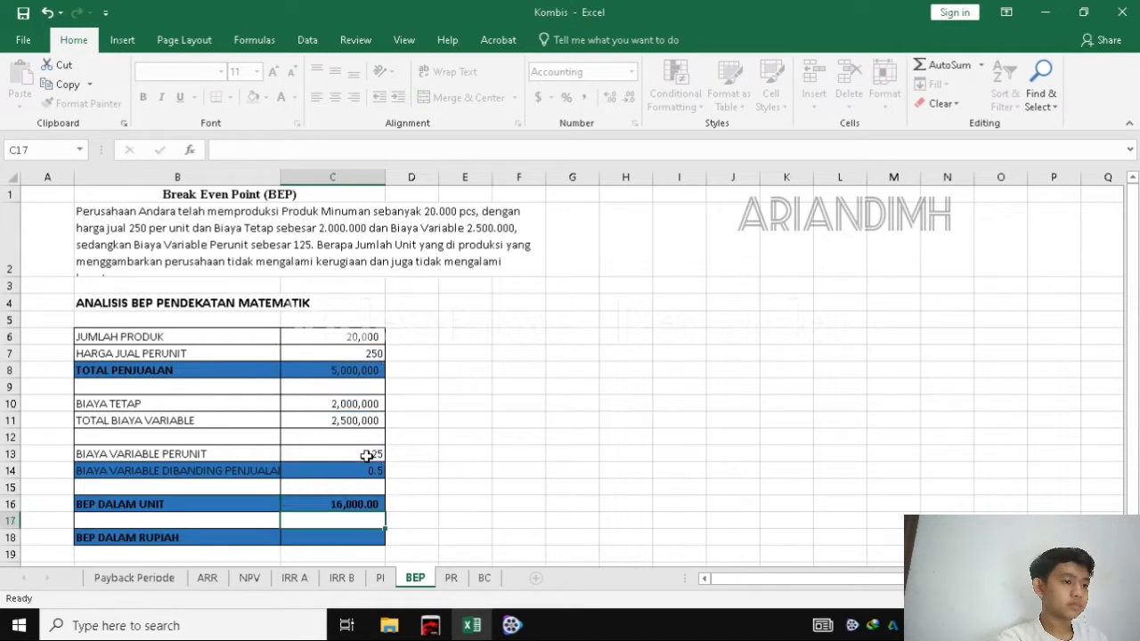
Step: Format the BEP DALAM UNIT result in C16 with comma style and no decimal places
{"action": "left_click", "coordinate": [364, 505]}
{"action": "left_click", "coordinate": [585, 98]}
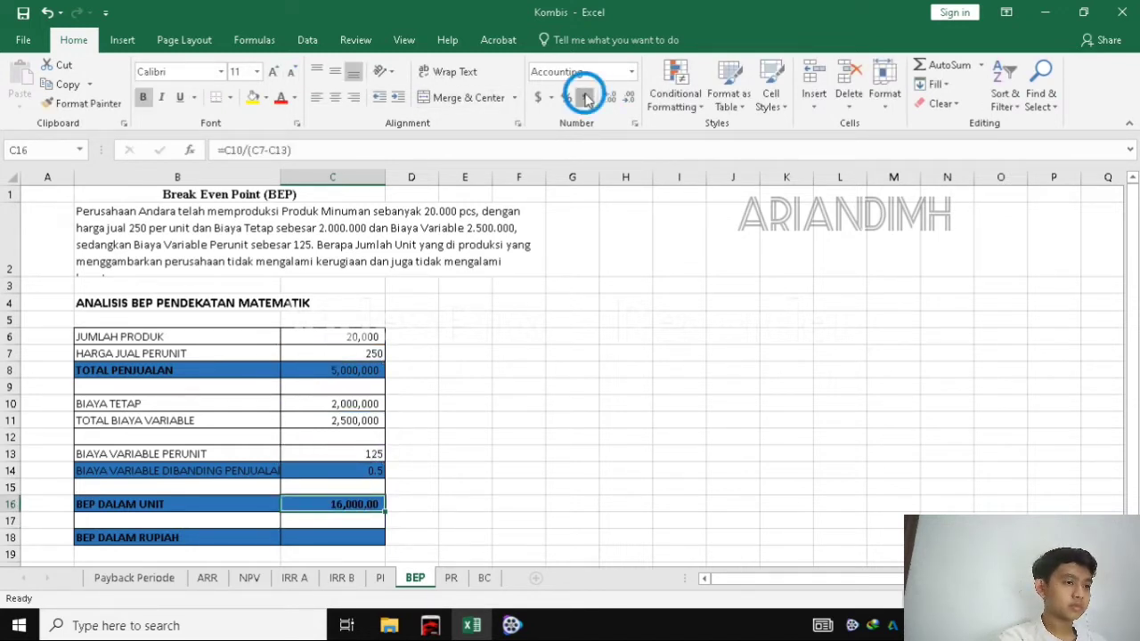
{"action": "left_click", "coordinate": [629, 98]}
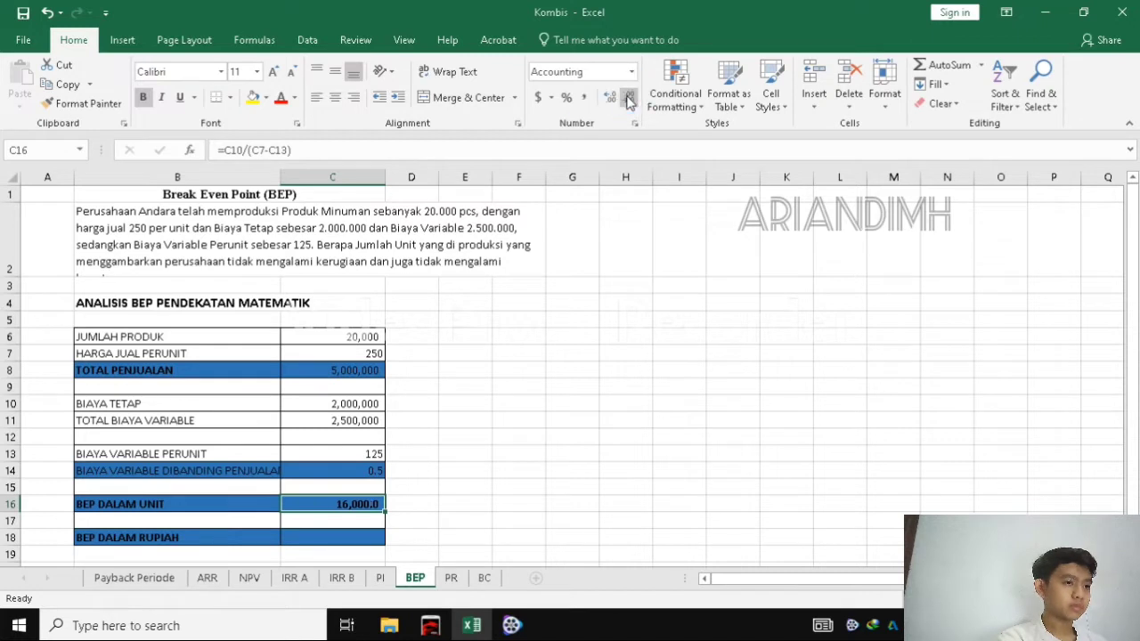
{"action": "left_click", "coordinate": [629, 98]}
{"action": "left_click", "coordinate": [524, 349]}
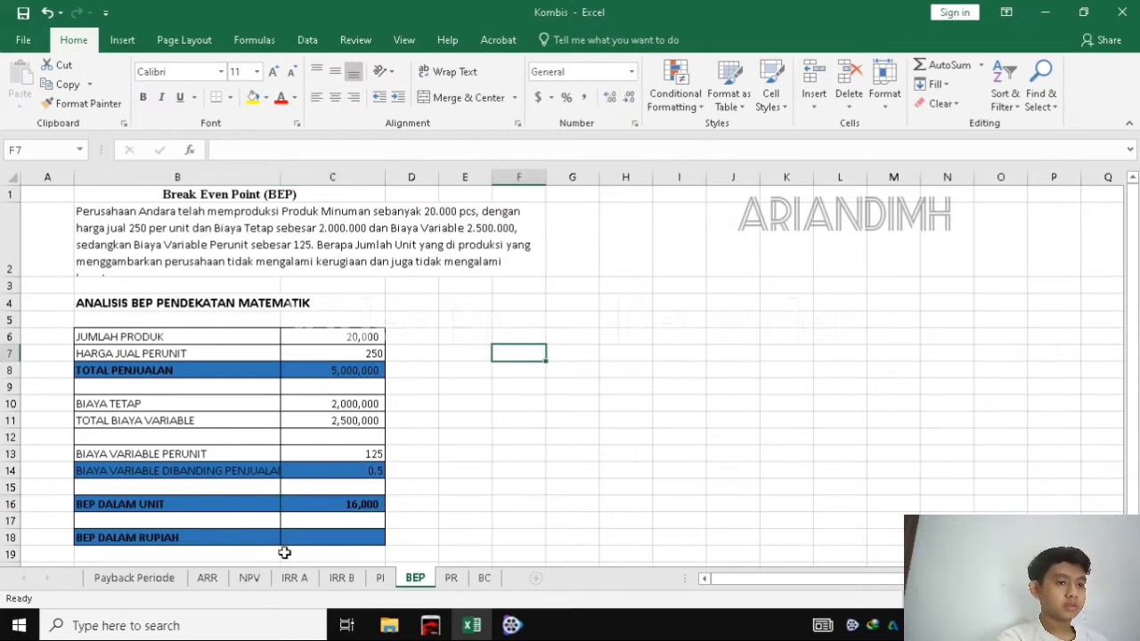
Step: Calculate BEP DALAM RUPIAH in C18 from fixed cost and the variable cost to price ratio with =C10/(1-C13/C7)
{"action": "left_click", "coordinate": [339, 536]}
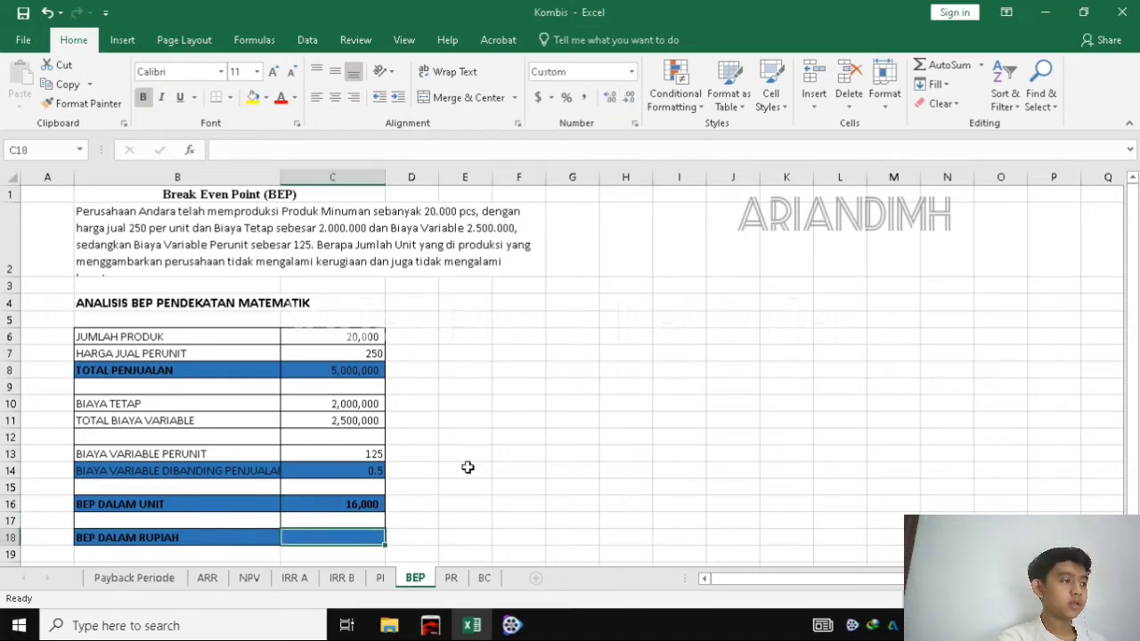
{"action": "type", "text": "="}
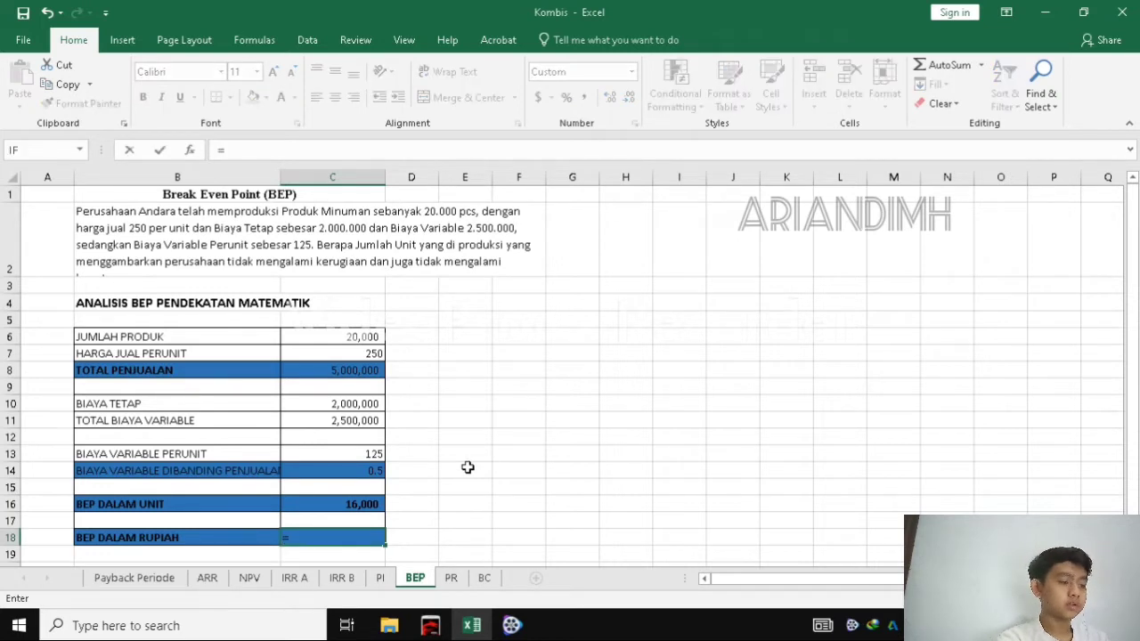
{"action": "left_click", "coordinate": [312, 410]}
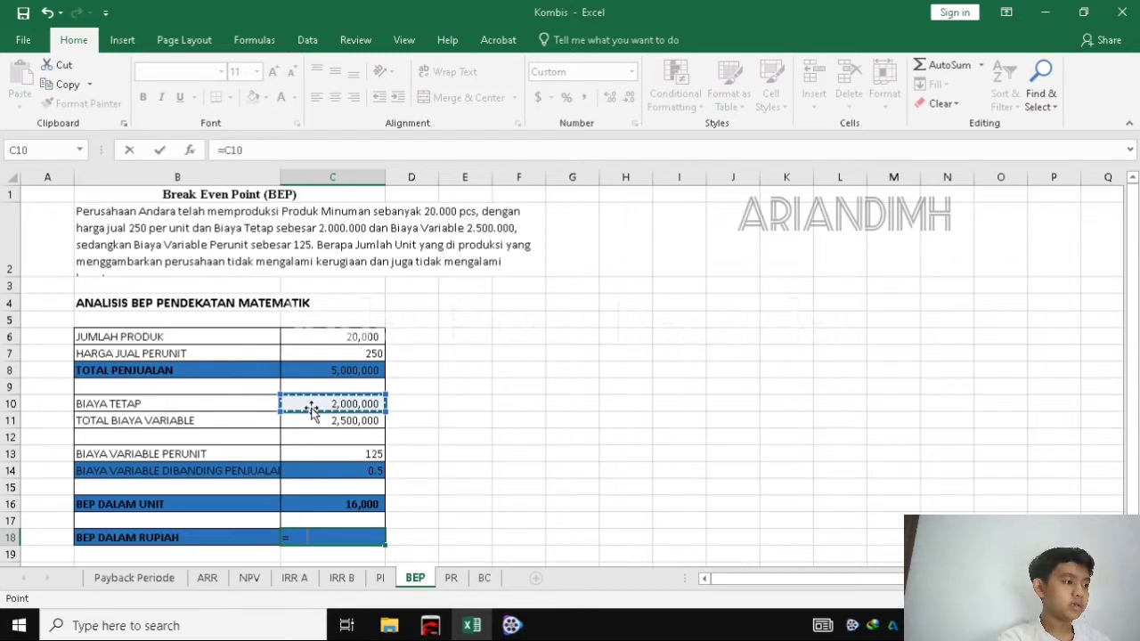
{"action": "type", "text": "/(1-"}
{"action": "left_click", "coordinate": [344, 455]}
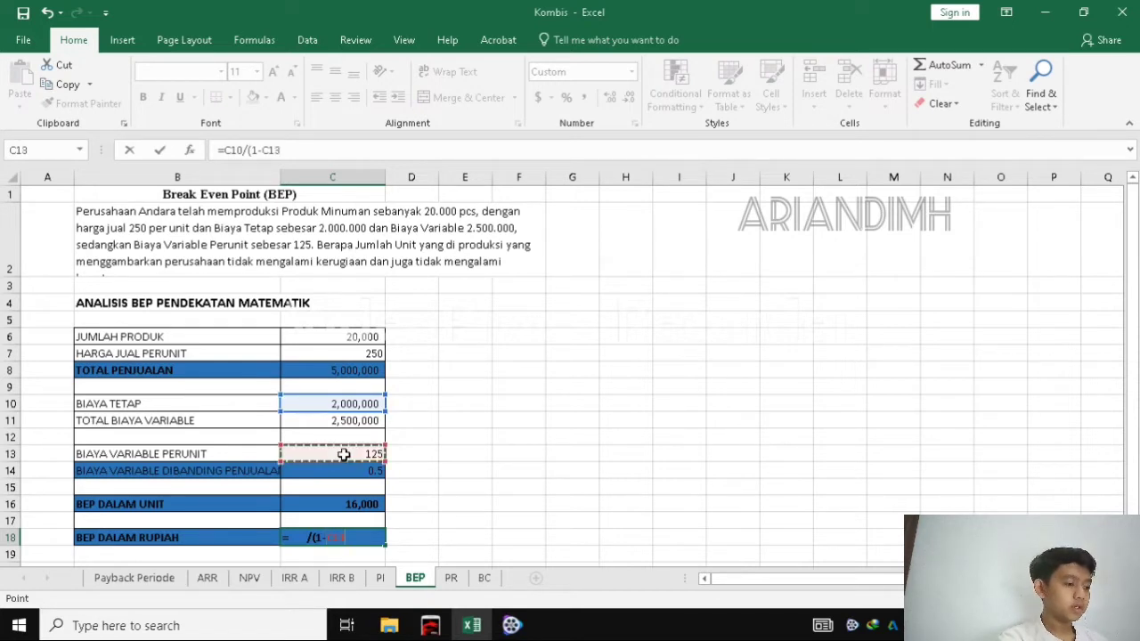
{"action": "type", "text": "/"}
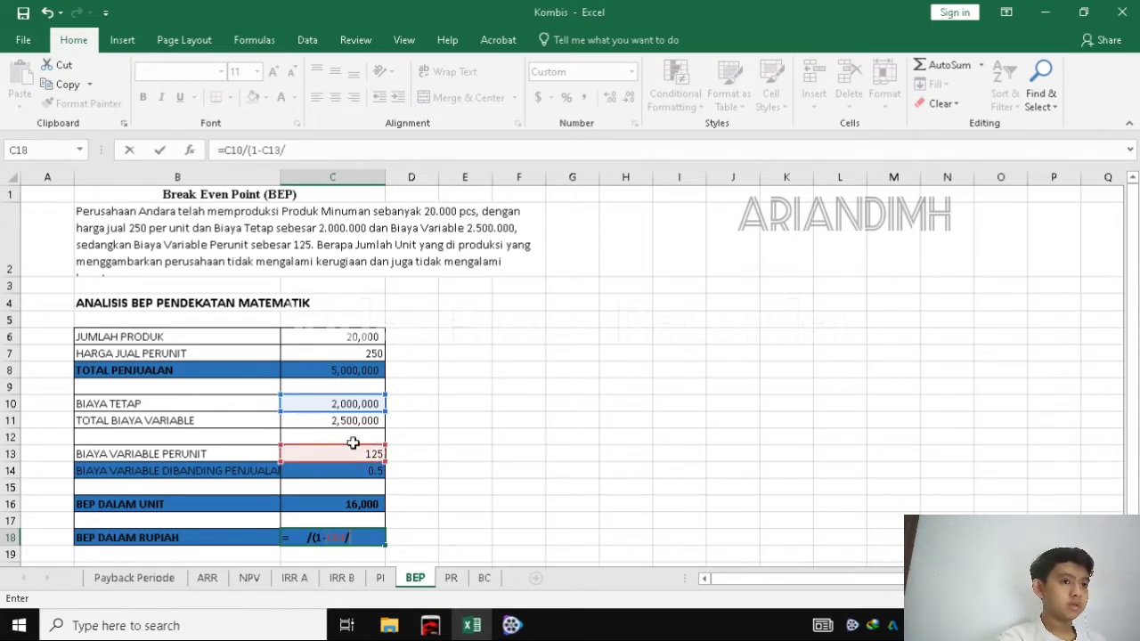
{"action": "left_click", "coordinate": [316, 352]}
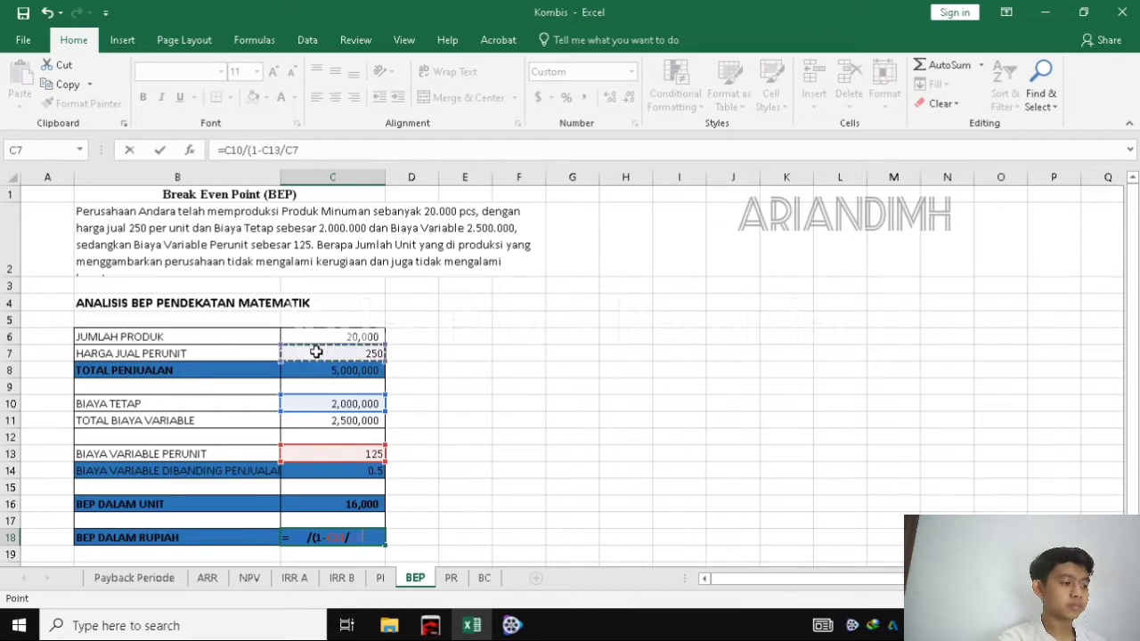
{"action": "type", "text": ")"}
{"action": "key", "text": "Return"}
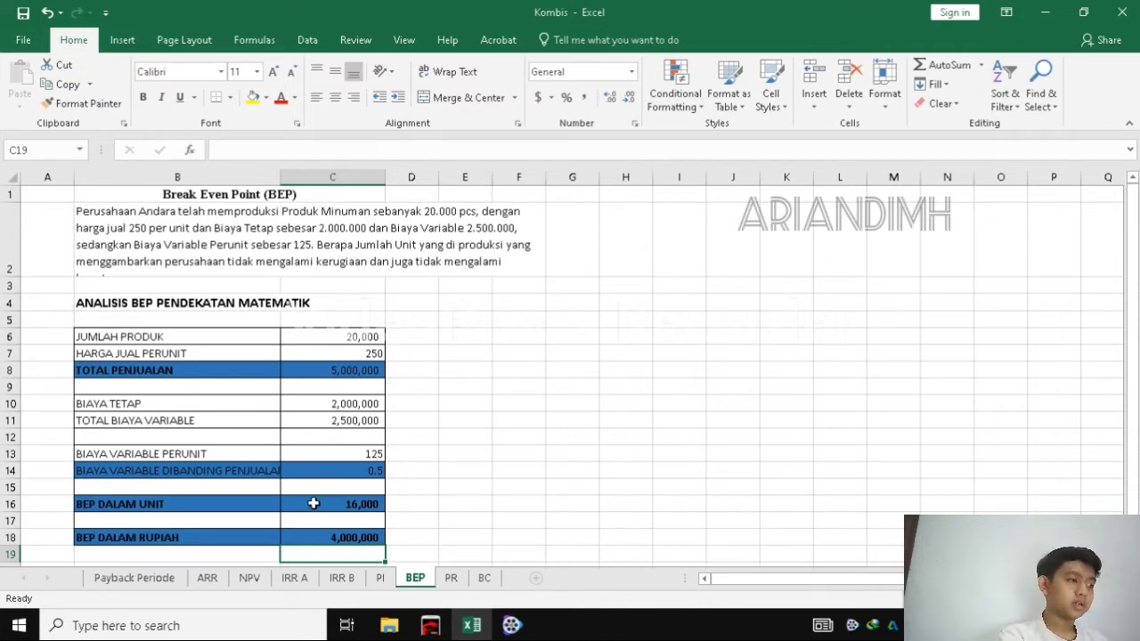
Step: Review the break-even results in units and rupiah against TOTAL PENJUALAN on the BEP worksheet
{"action": "left_click", "coordinate": [370, 505]}
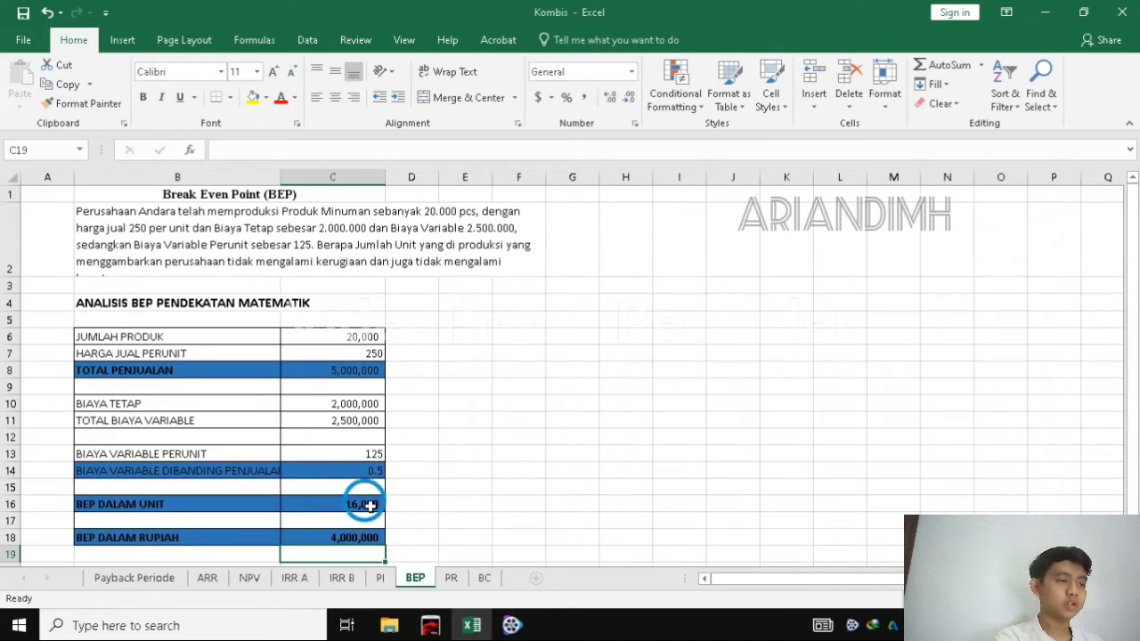
{"action": "left_click", "coordinate": [339, 537]}
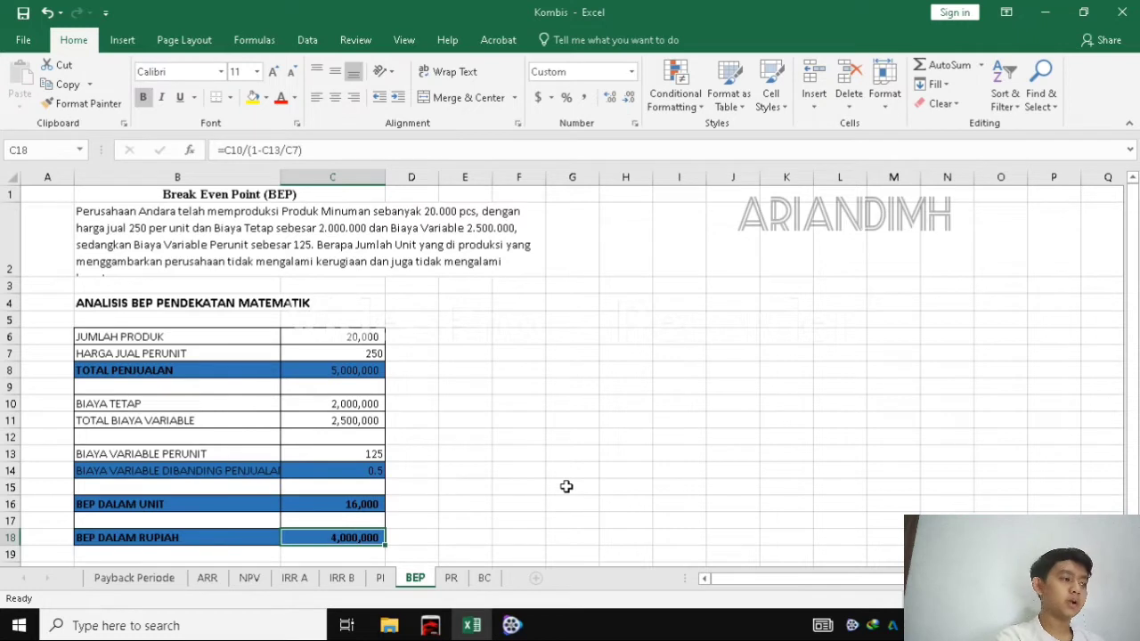
{"action": "left_click", "coordinate": [352, 524]}
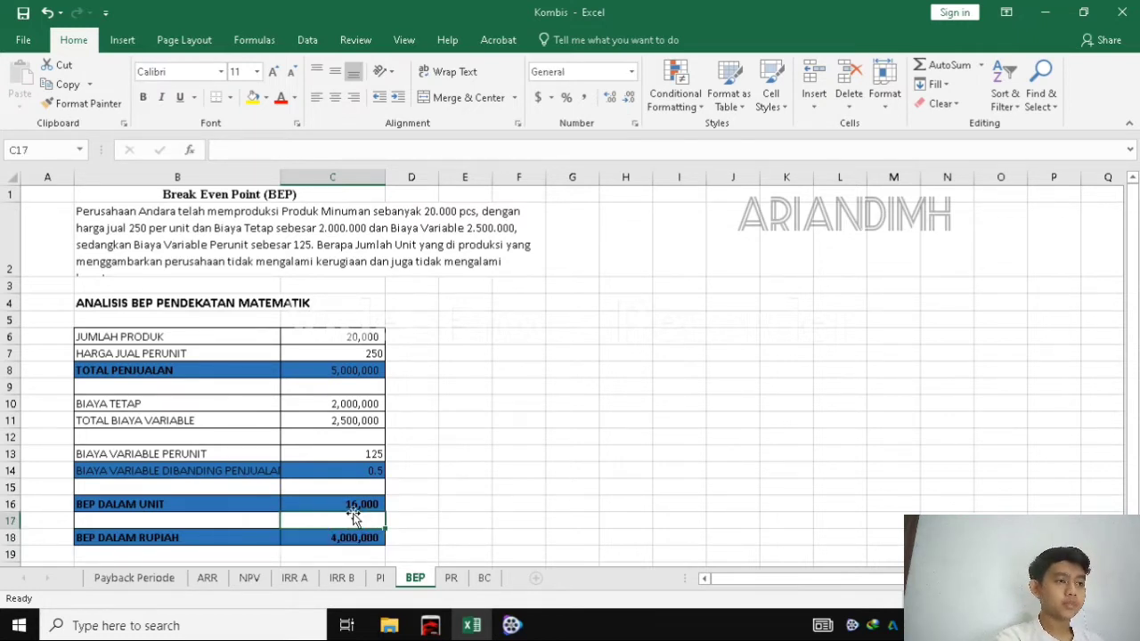
{"action": "left_click", "coordinate": [357, 504]}
{"action": "left_click", "coordinate": [374, 539]}
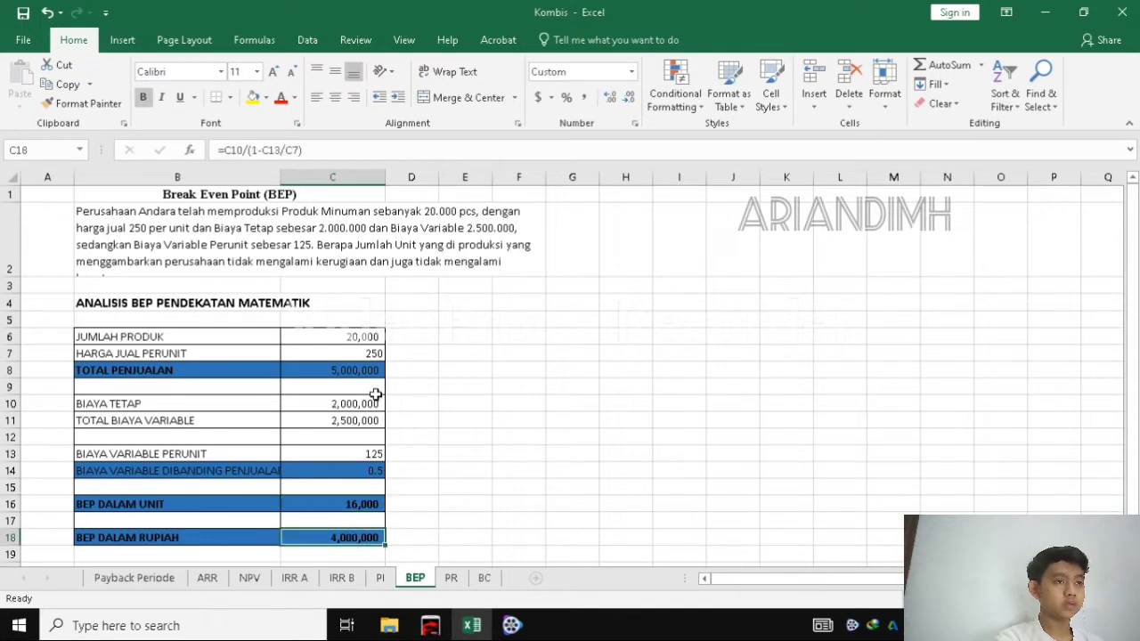
{"action": "left_click", "coordinate": [370, 371]}
{"action": "left_click", "coordinate": [463, 383]}
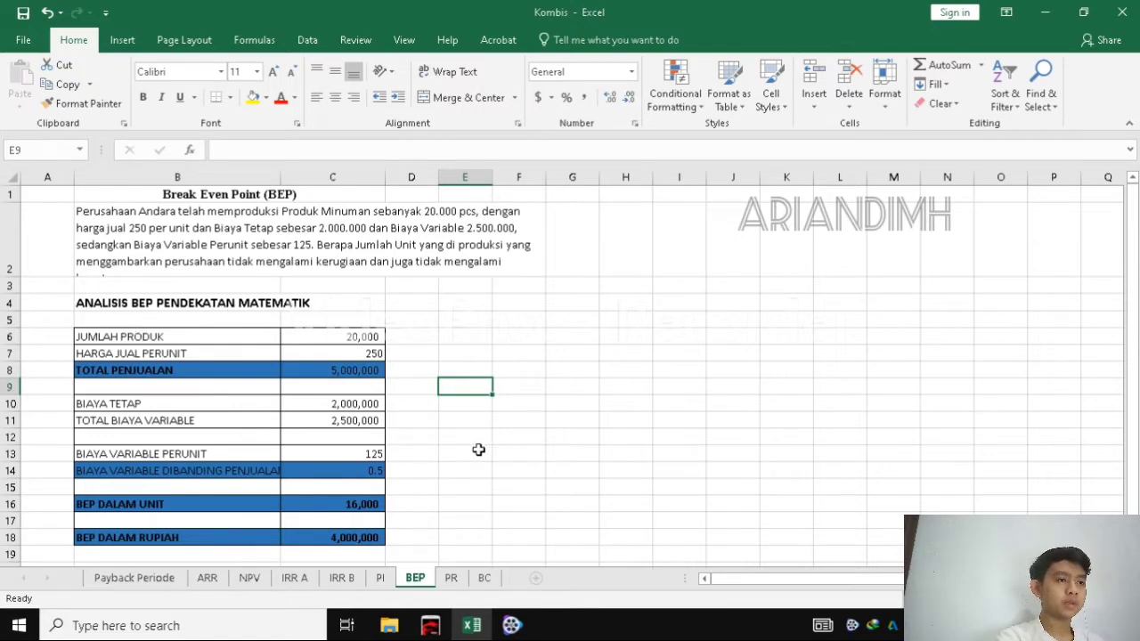
{"action": "scroll", "coordinate": [157, 436], "scroll_direction": "down", "scroll_amount": 1}
{"action": "scroll", "coordinate": [281, 389], "scroll_direction": "up", "scroll_amount": 1}
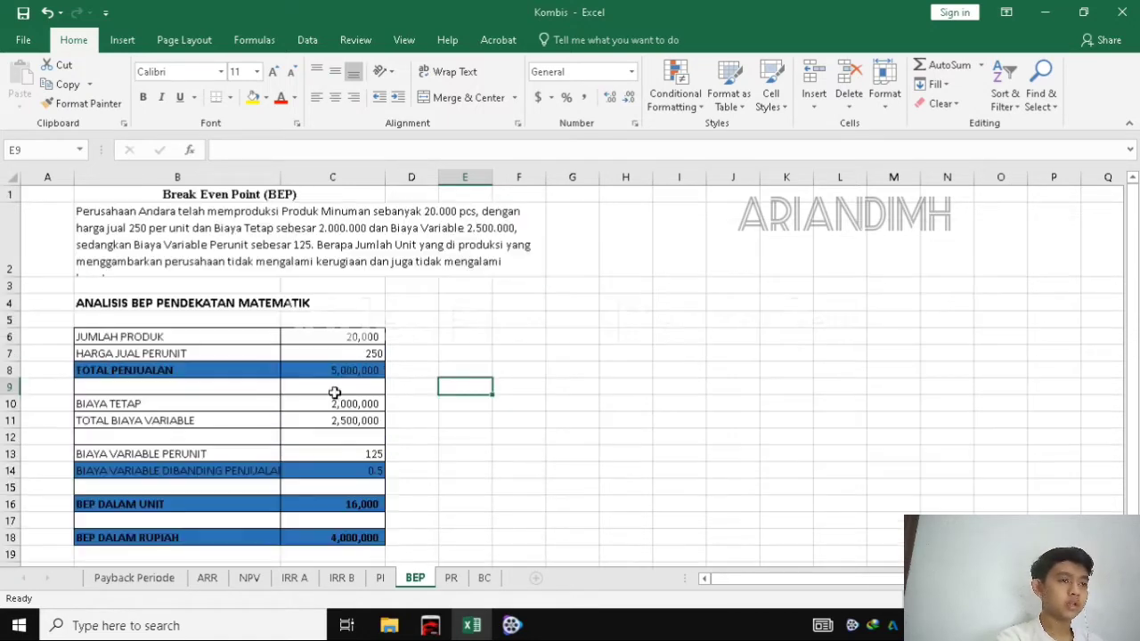
{"action": "left_click", "coordinate": [479, 392]}
{"action": "left_click", "coordinate": [463, 456]}
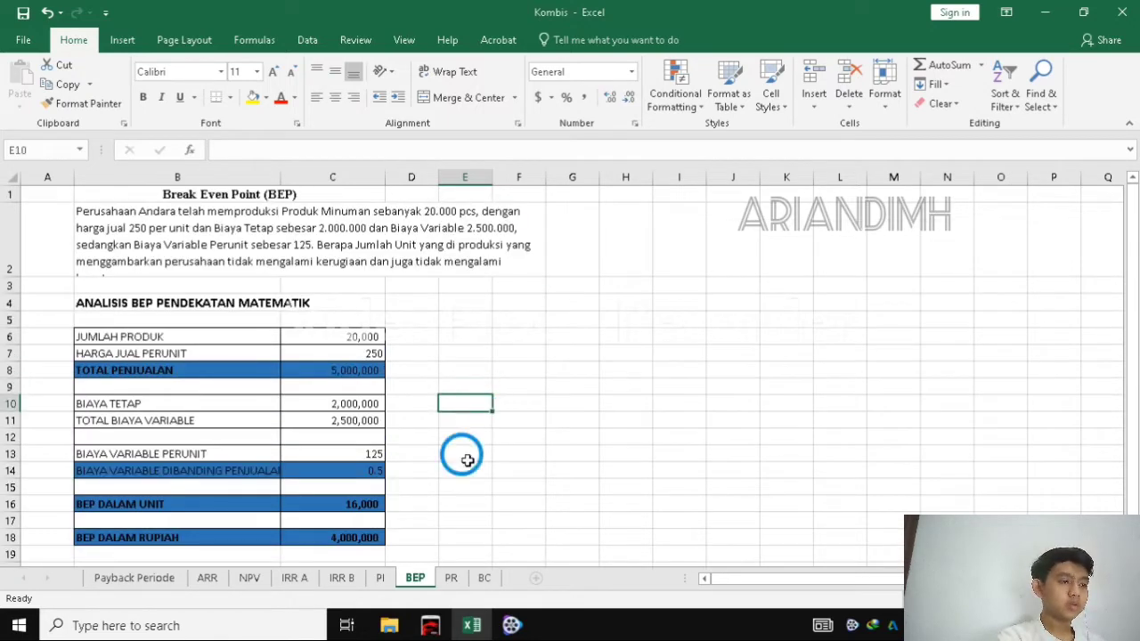
Step: Open the PR worksheet and look through its Profit Margin, Earning Power, ROI and Rentabilitas Modal Sendiri sections
{"action": "left_click", "coordinate": [453, 579]}
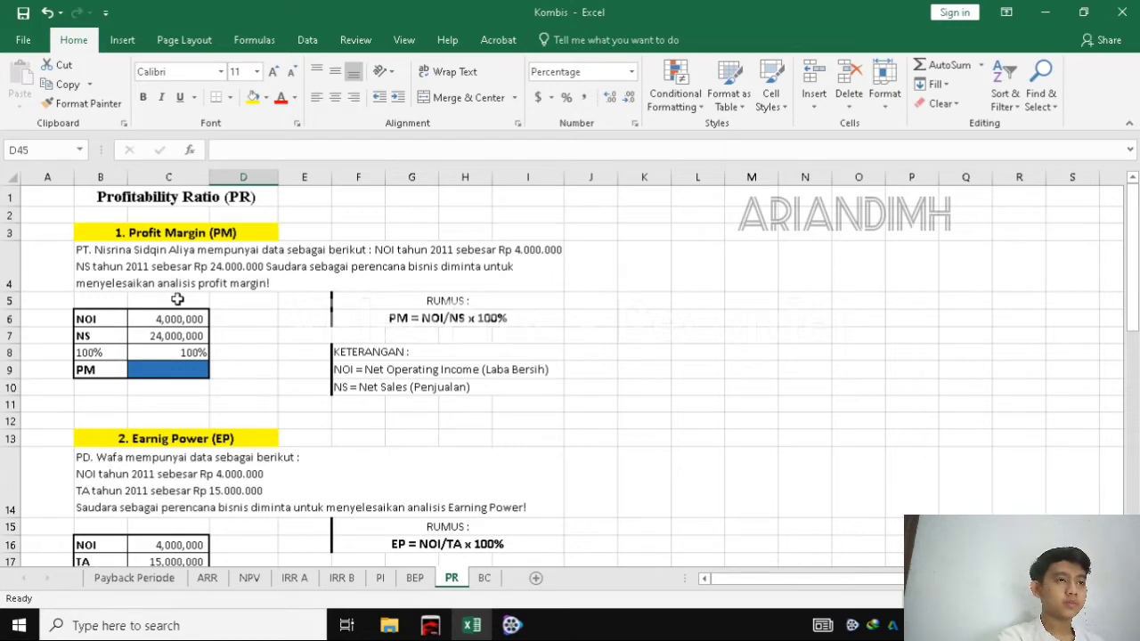
{"action": "scroll", "coordinate": [194, 331], "scroll_direction": "down", "scroll_amount": 4}
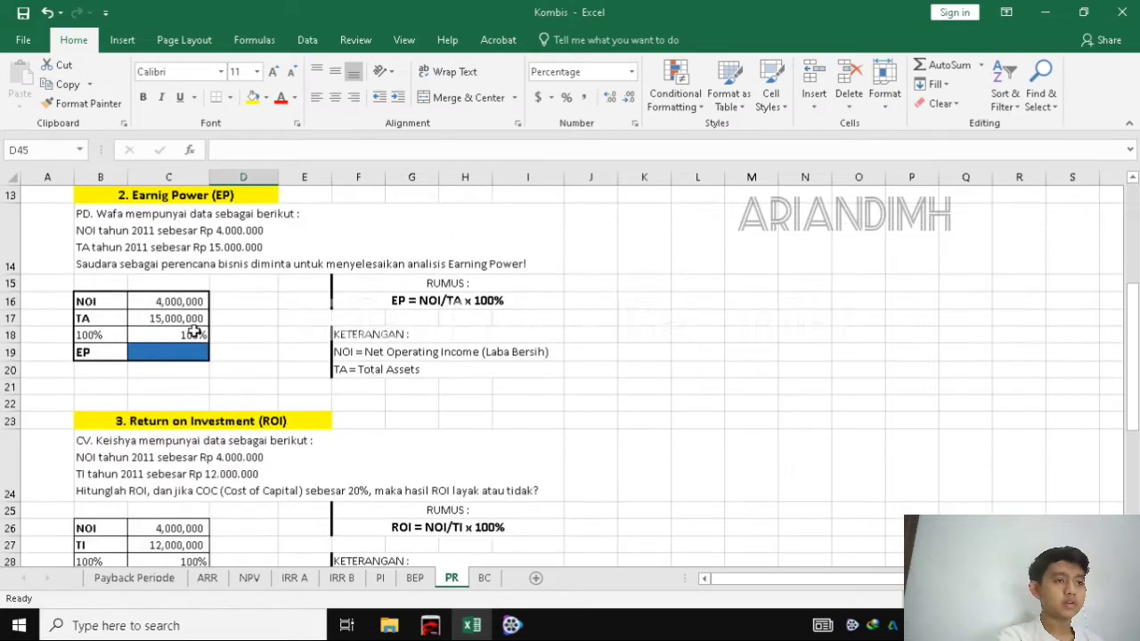
{"action": "scroll", "coordinate": [194, 374], "scroll_direction": "down", "scroll_amount": 2}
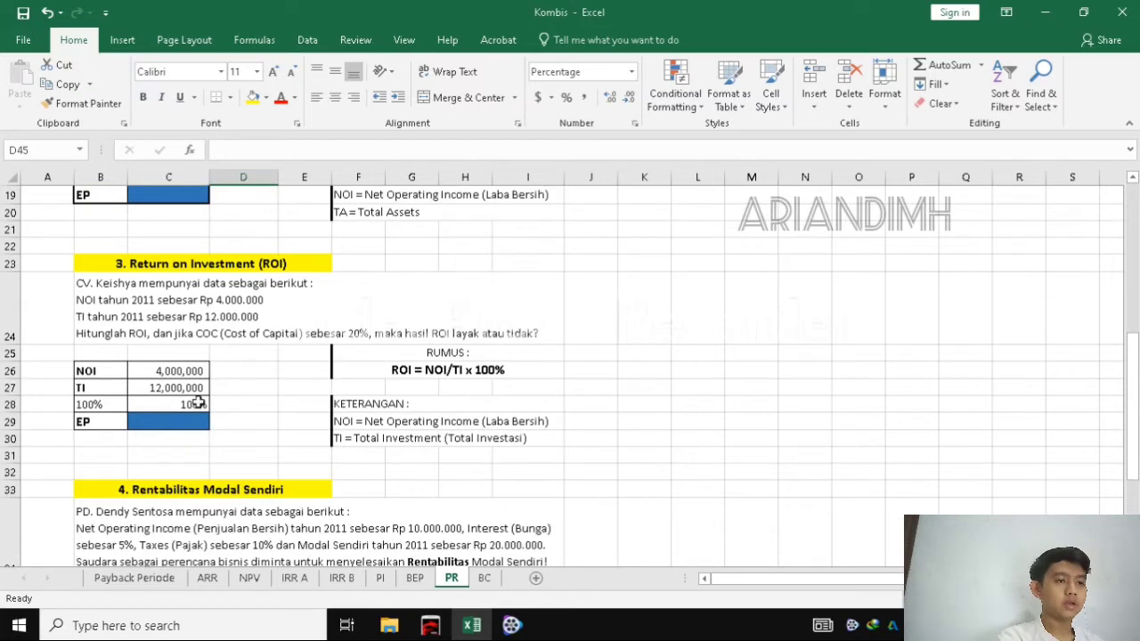
{"action": "scroll", "coordinate": [222, 420], "scroll_direction": "up", "scroll_amount": 1}
{"action": "scroll", "coordinate": [222, 417], "scroll_direction": "up", "scroll_amount": 5}
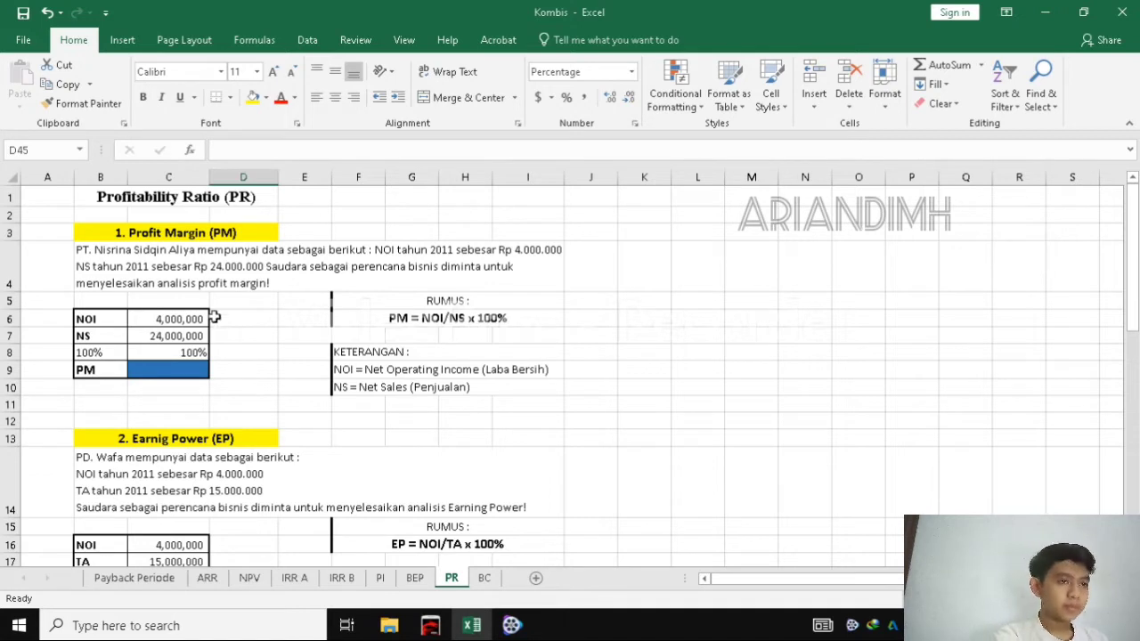
Step: Calculate the Profit Margin in C9 as NOI divided by NS times 100% with the formula =C6/C7*C8
{"action": "left_click", "coordinate": [174, 368]}
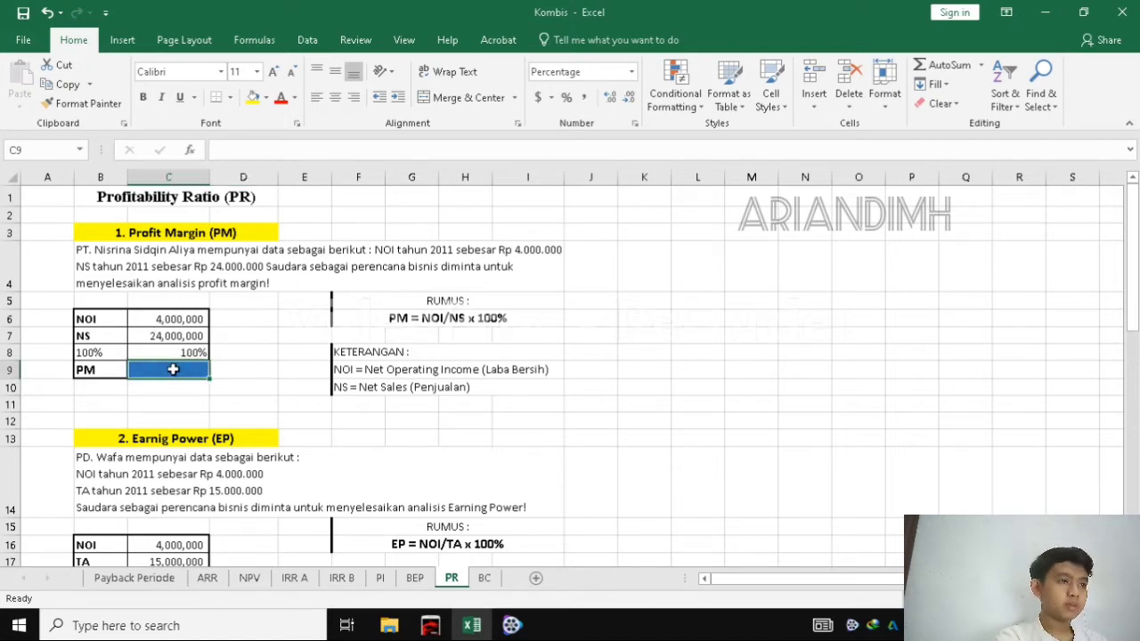
{"action": "left_click", "coordinate": [437, 322]}
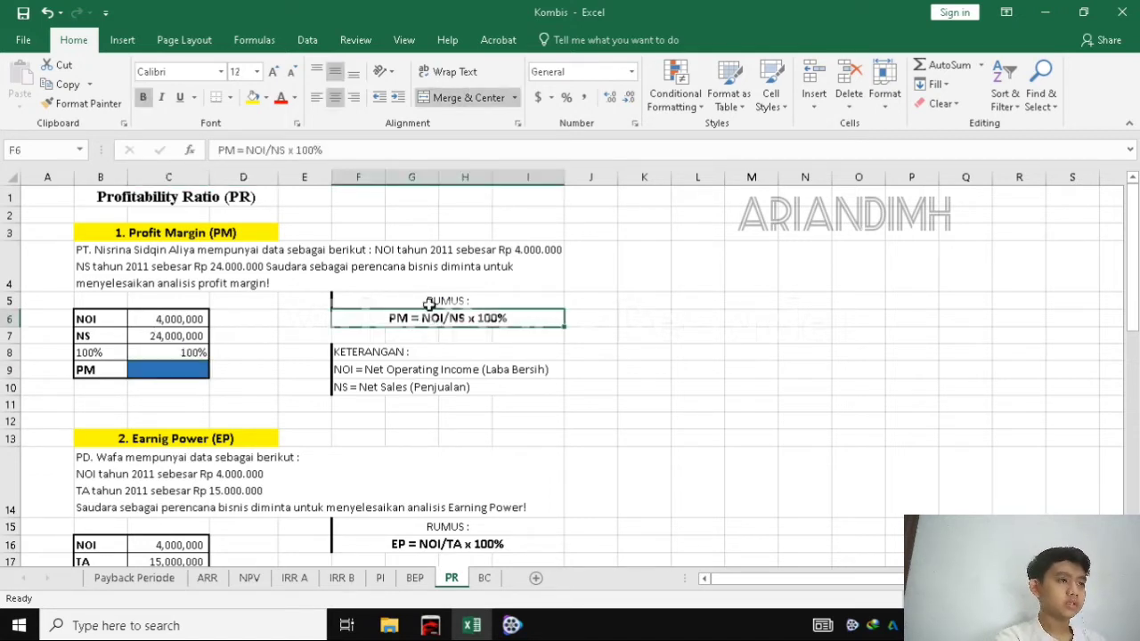
{"action": "left_click", "coordinate": [399, 336]}
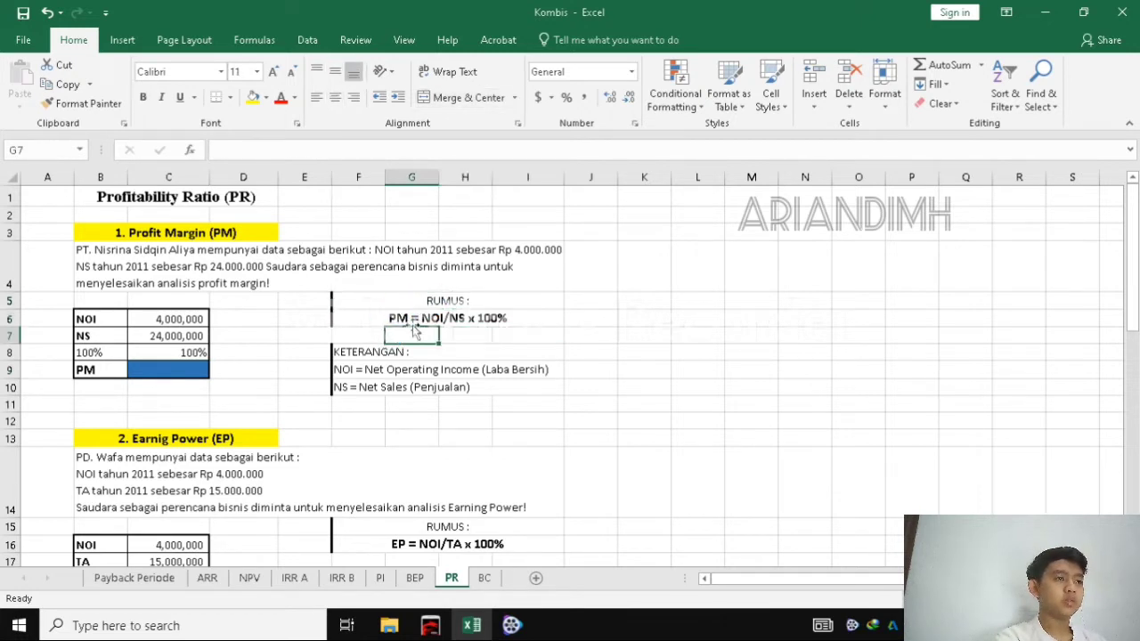
{"action": "left_click", "coordinate": [426, 320]}
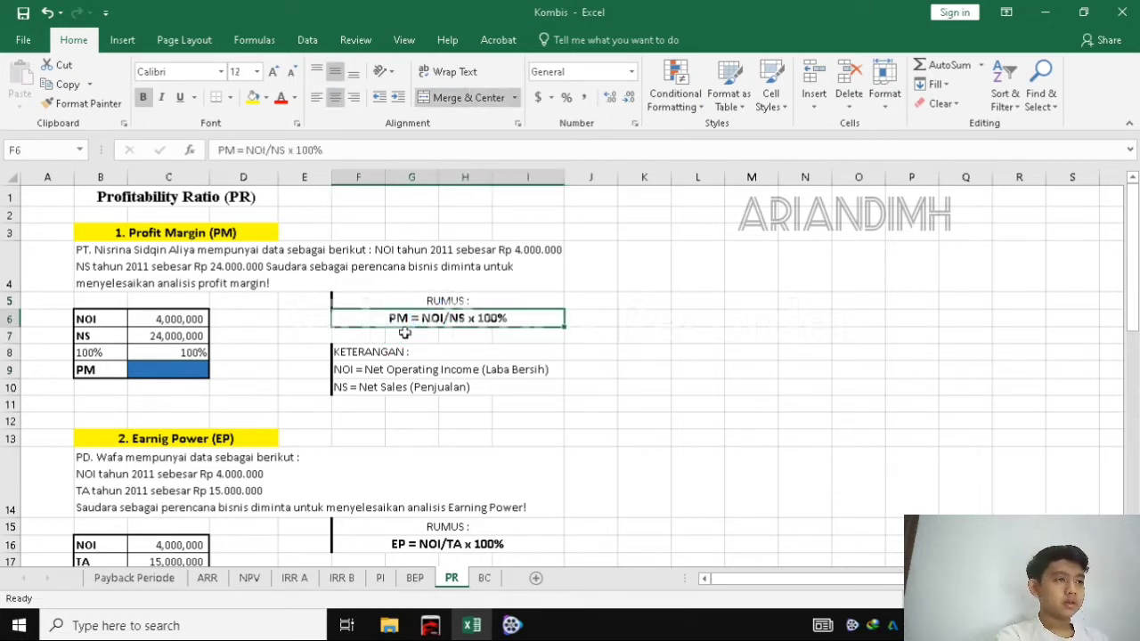
{"action": "left_click", "coordinate": [190, 368]}
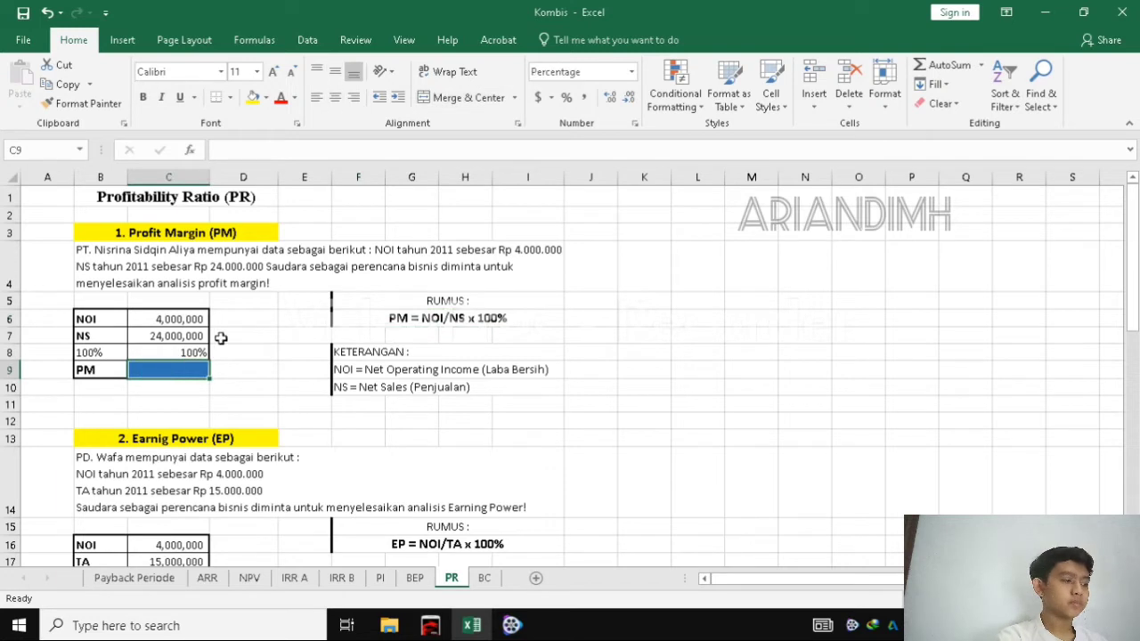
{"action": "type", "text": "="}
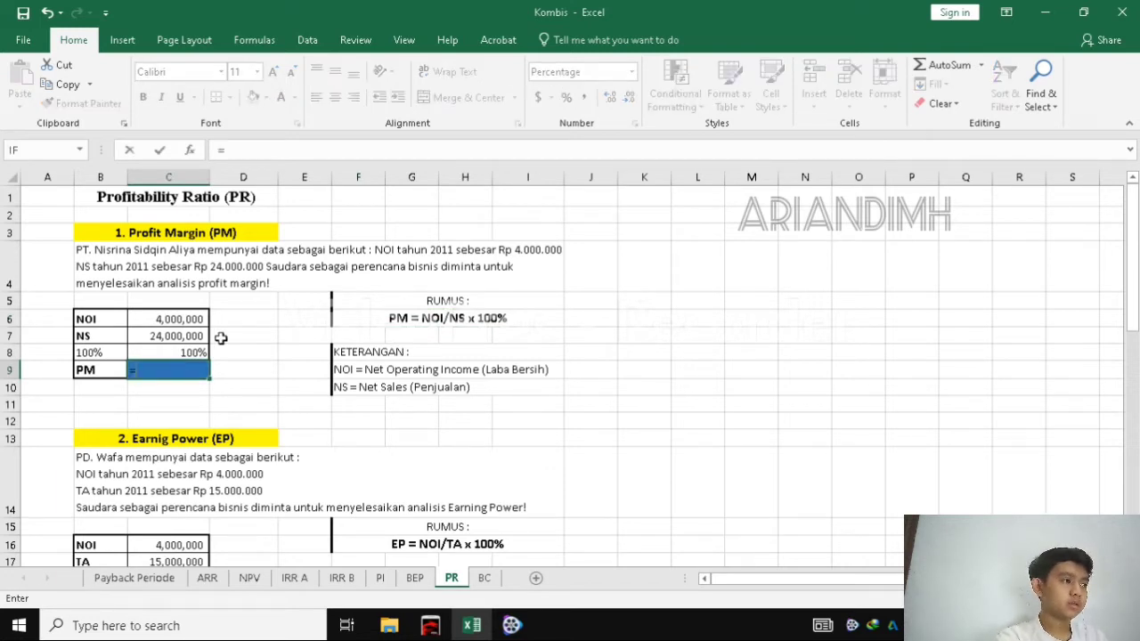
{"action": "left_click", "coordinate": [166, 322]}
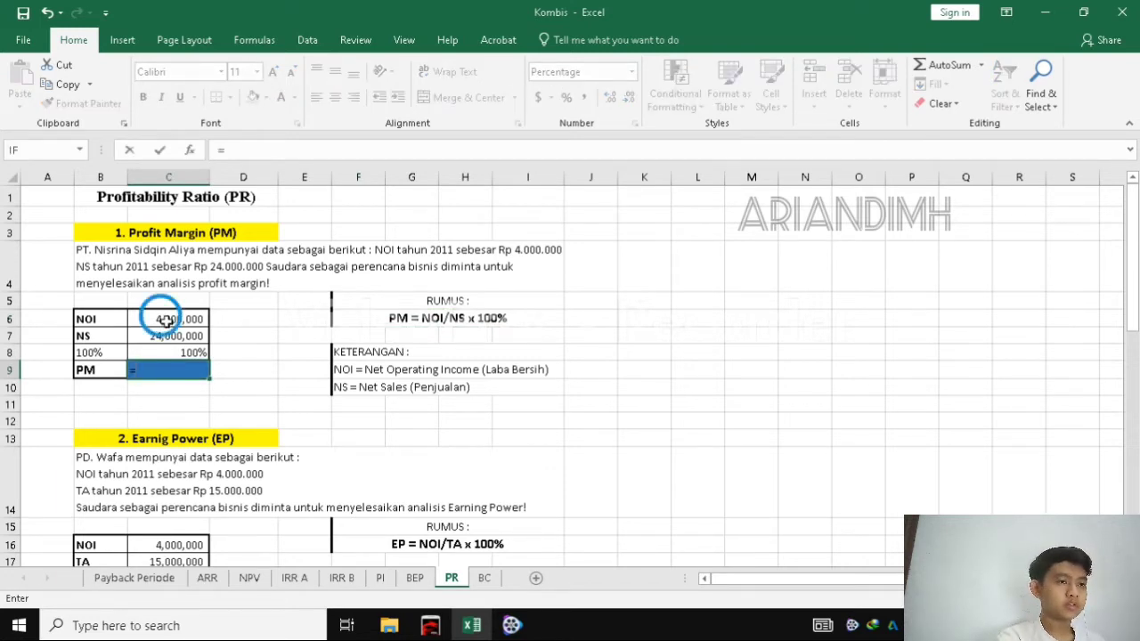
{"action": "type", "text": "/"}
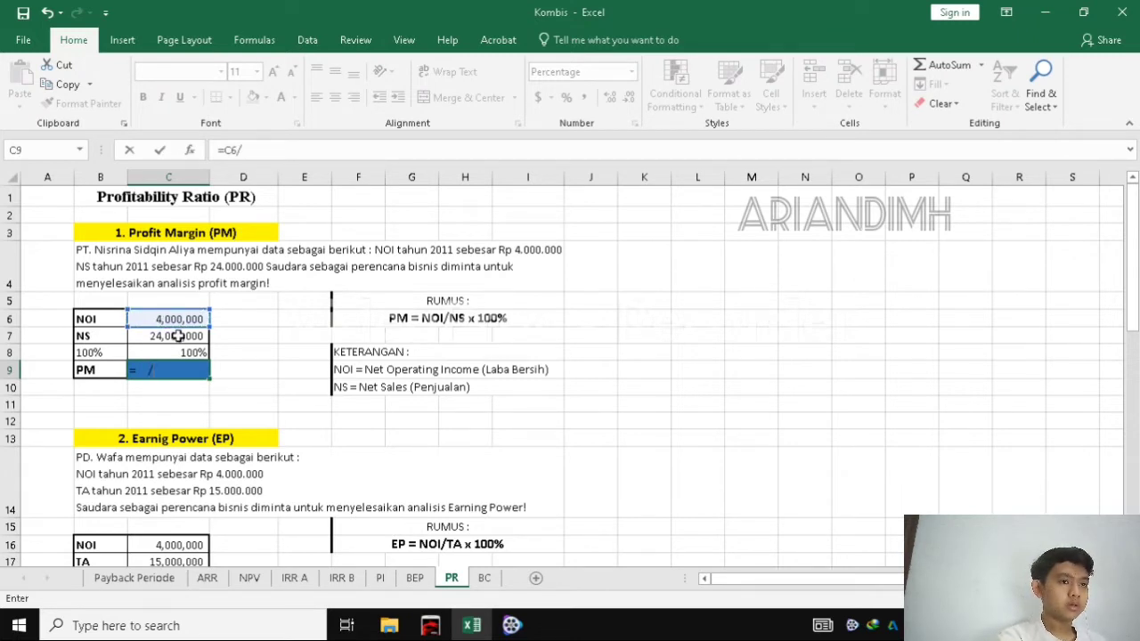
{"action": "left_click", "coordinate": [179, 339]}
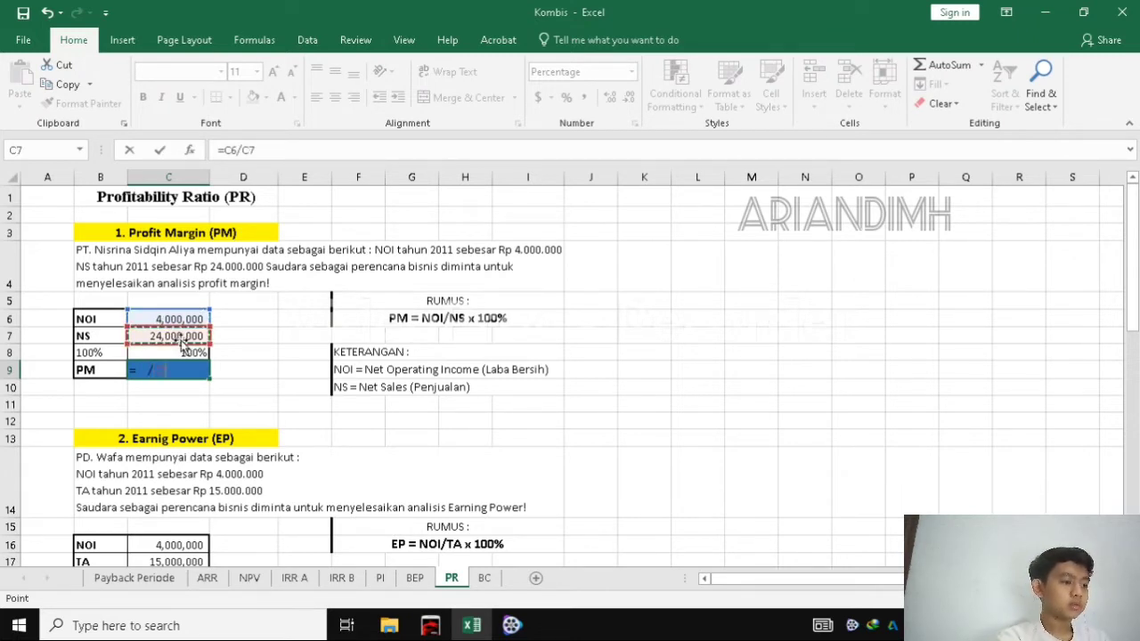
{"action": "type", "text": "*"}
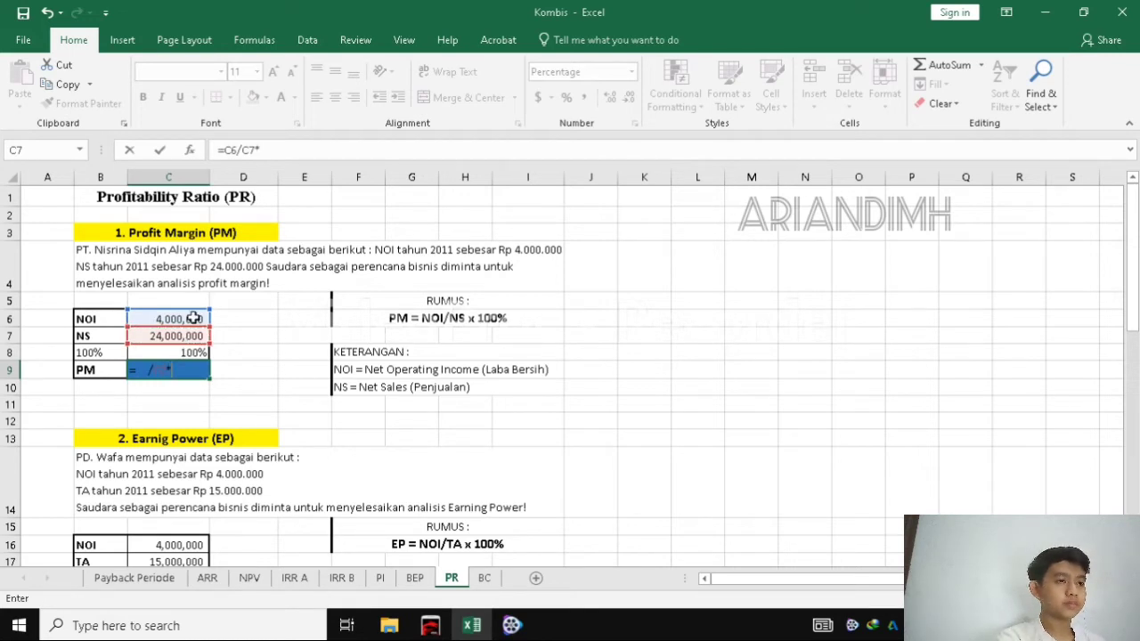
{"action": "left_click", "coordinate": [195, 353]}
{"action": "key", "text": "Return"}
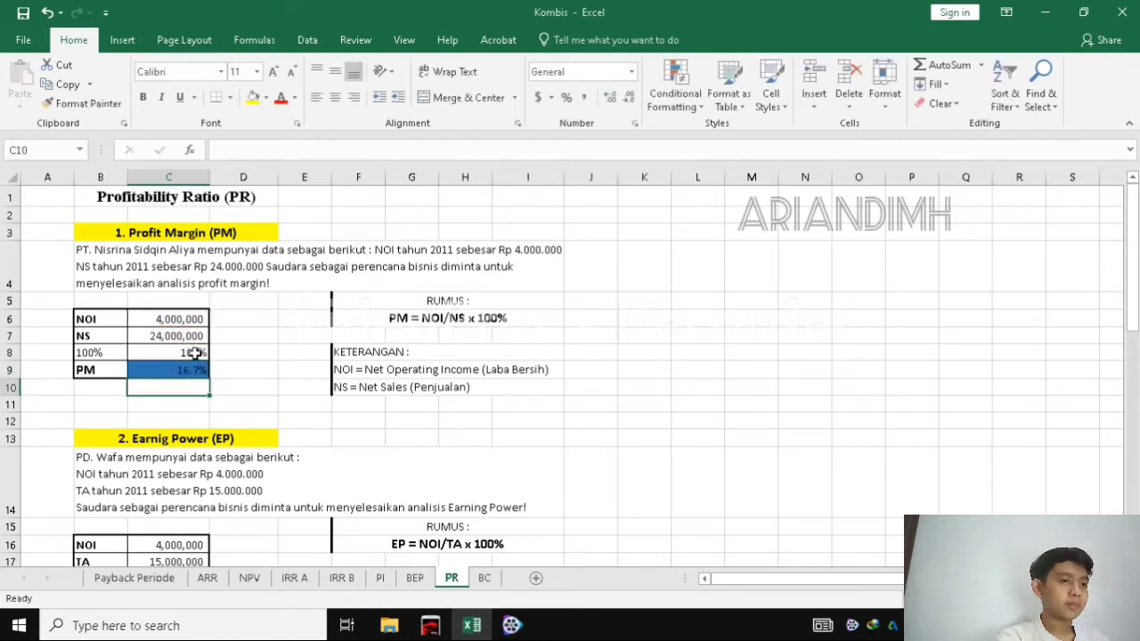
{"action": "key", "text": "Up"}
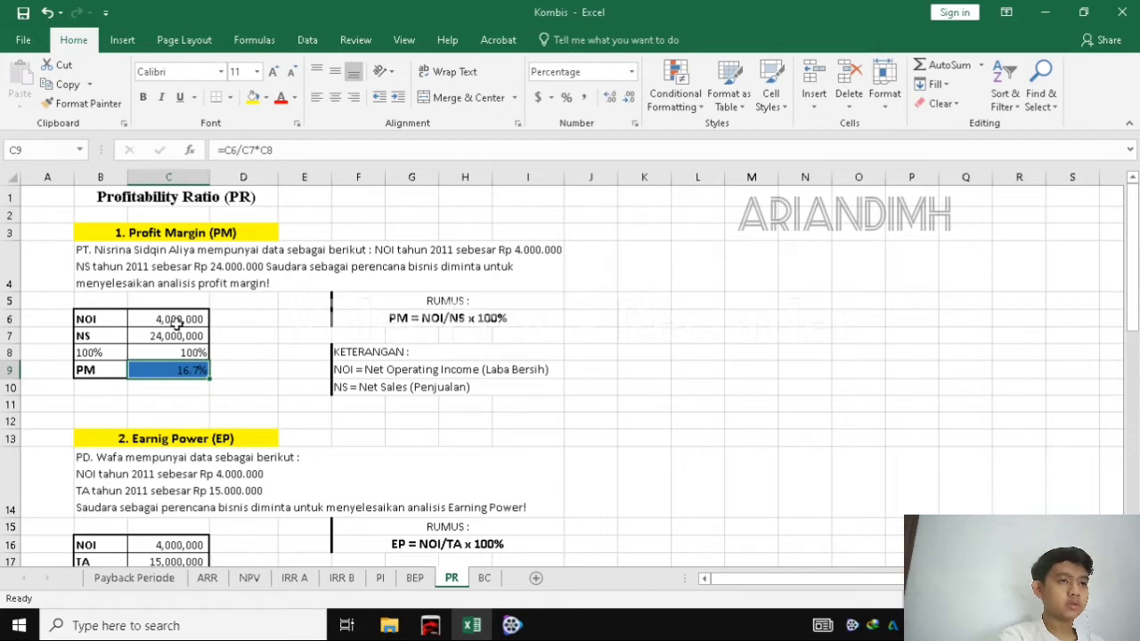
{"action": "left_click", "coordinate": [192, 353]}
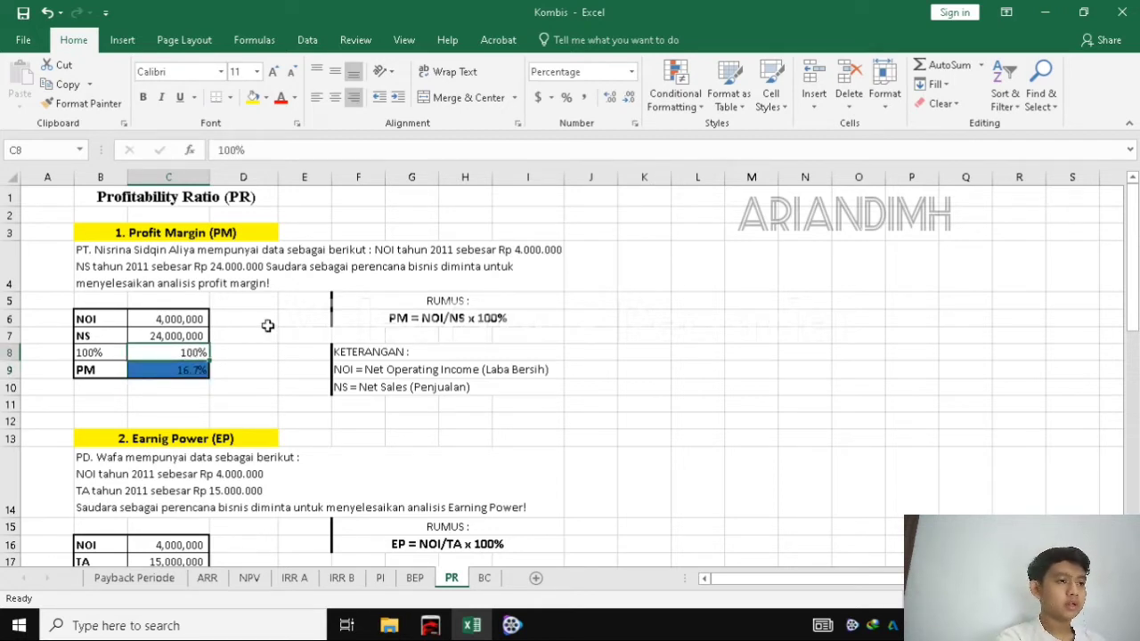
Step: Calculate Earning Power in C19 as NOI divided by total assets times 100% with the formula =C16/C17*C18
{"action": "scroll", "coordinate": [267, 326], "scroll_direction": "down", "scroll_amount": 1}
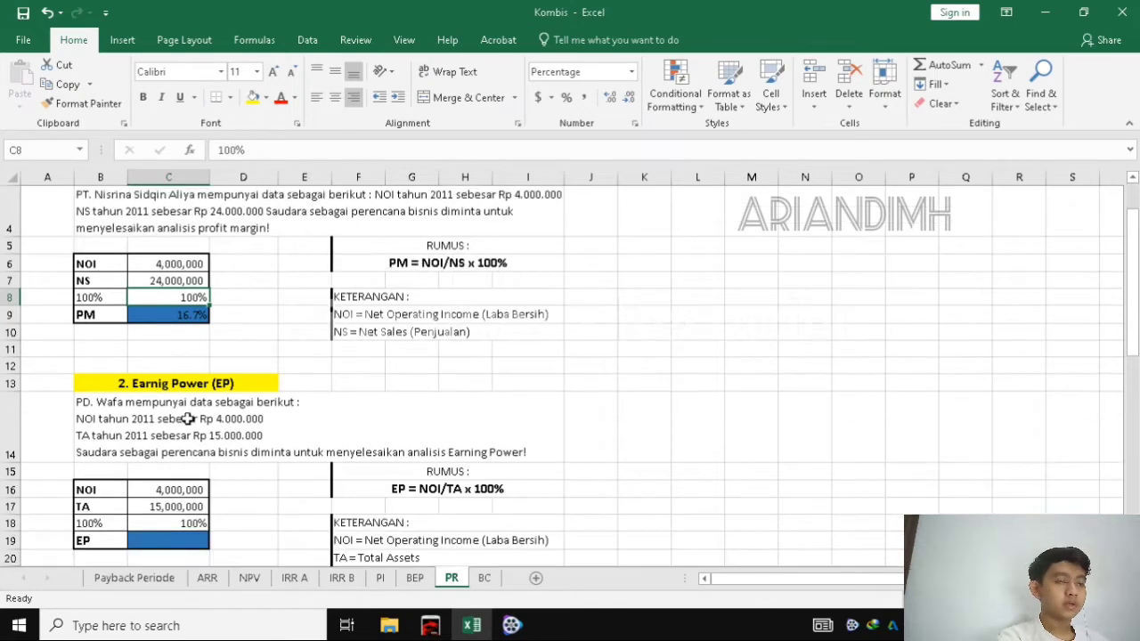
{"action": "scroll", "coordinate": [218, 395], "scroll_direction": "down", "scroll_amount": 2}
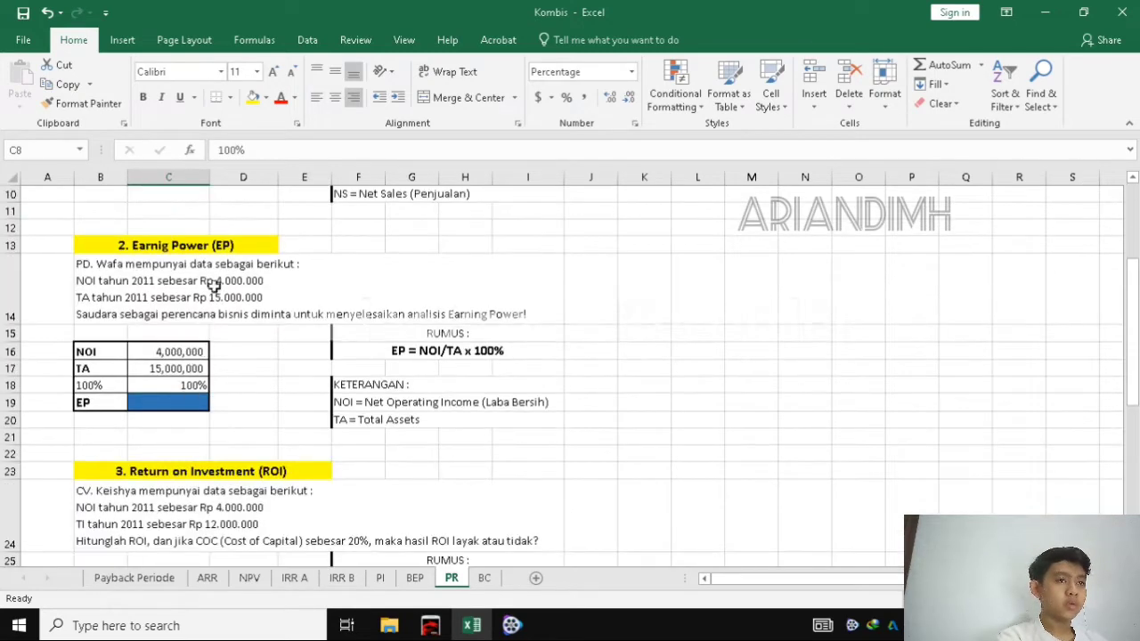
{"action": "left_click", "coordinate": [187, 401]}
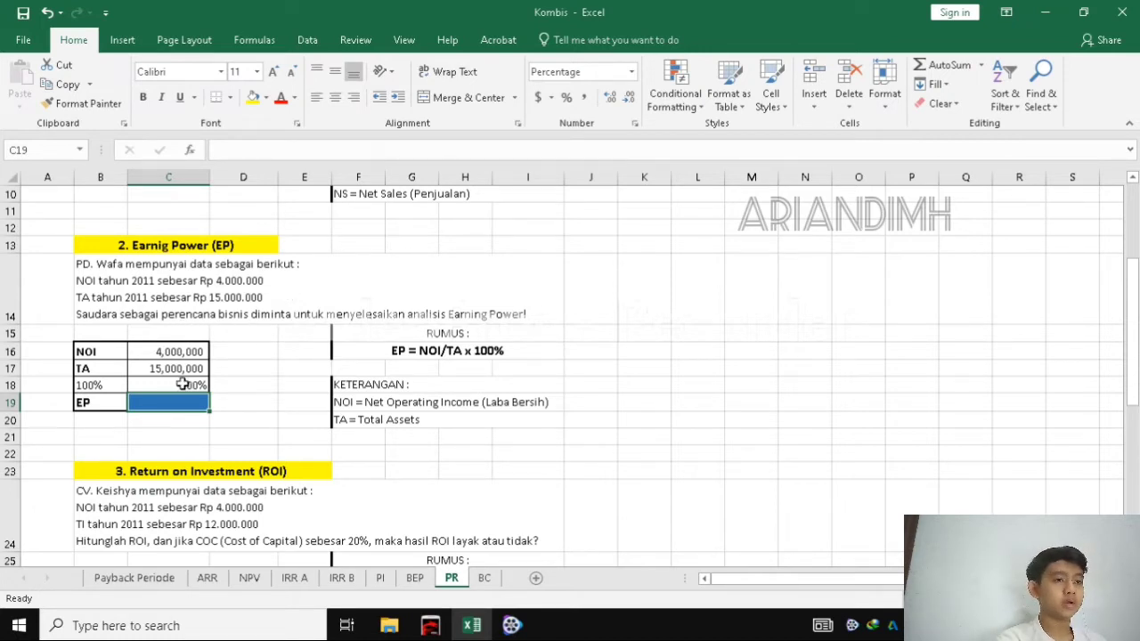
{"action": "left_click", "coordinate": [174, 385]}
{"action": "left_click", "coordinate": [180, 401]}
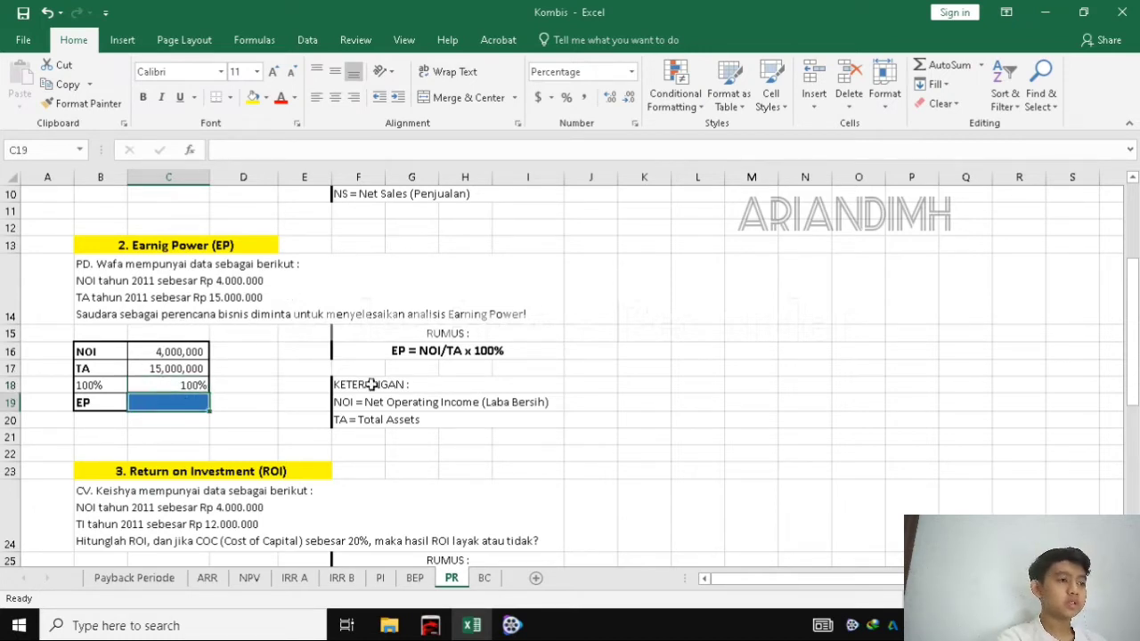
{"action": "left_click", "coordinate": [431, 353]}
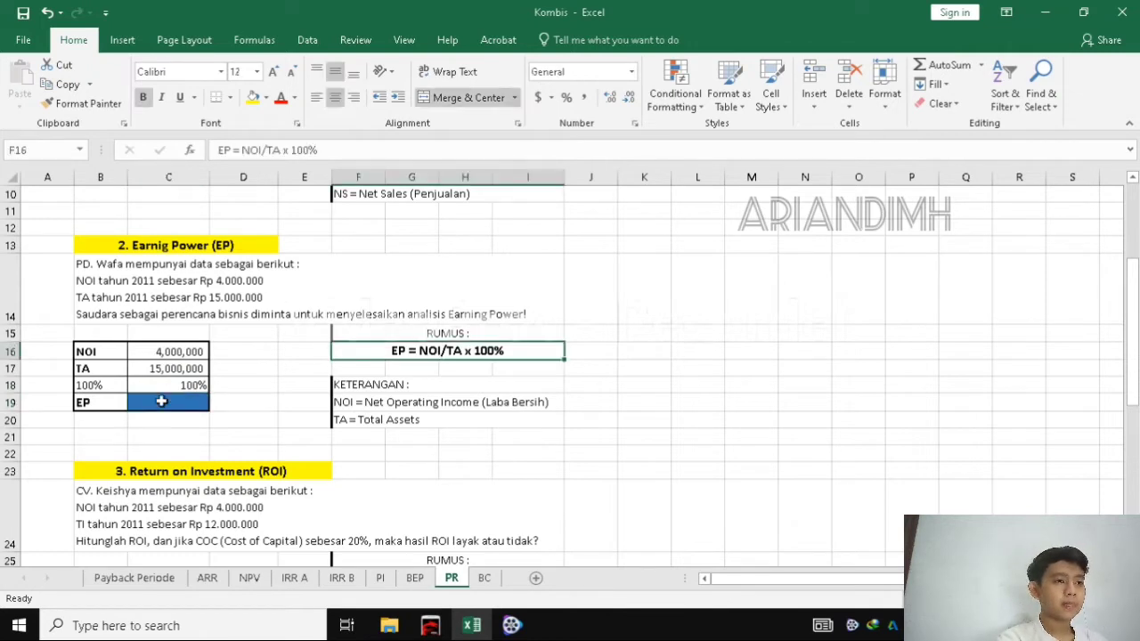
{"action": "left_click", "coordinate": [161, 400]}
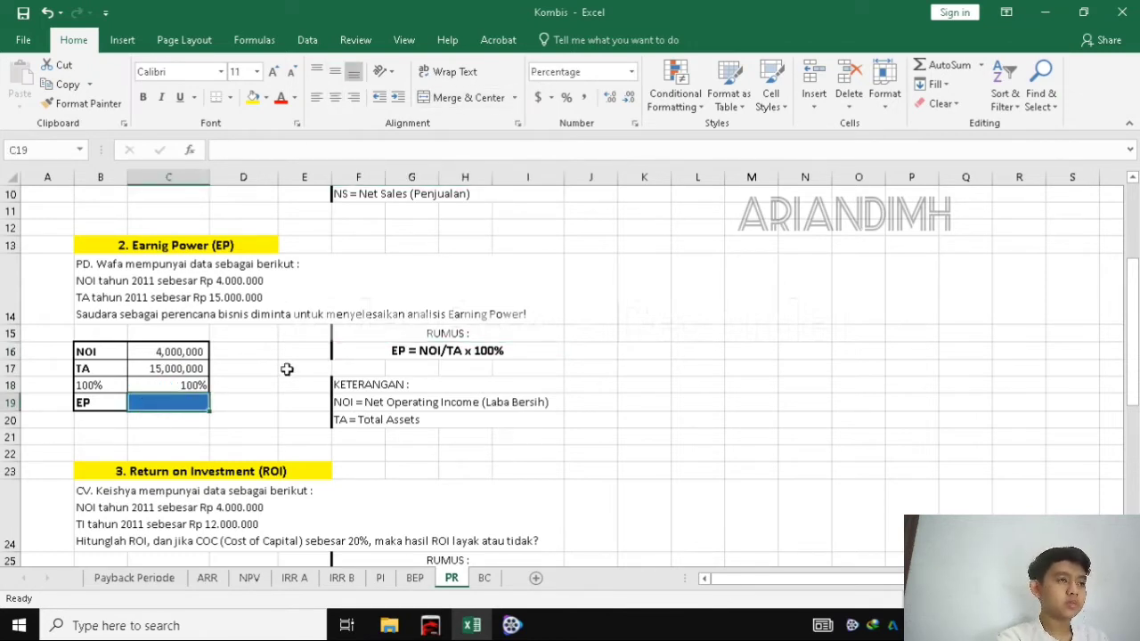
{"action": "type", "text": "="}
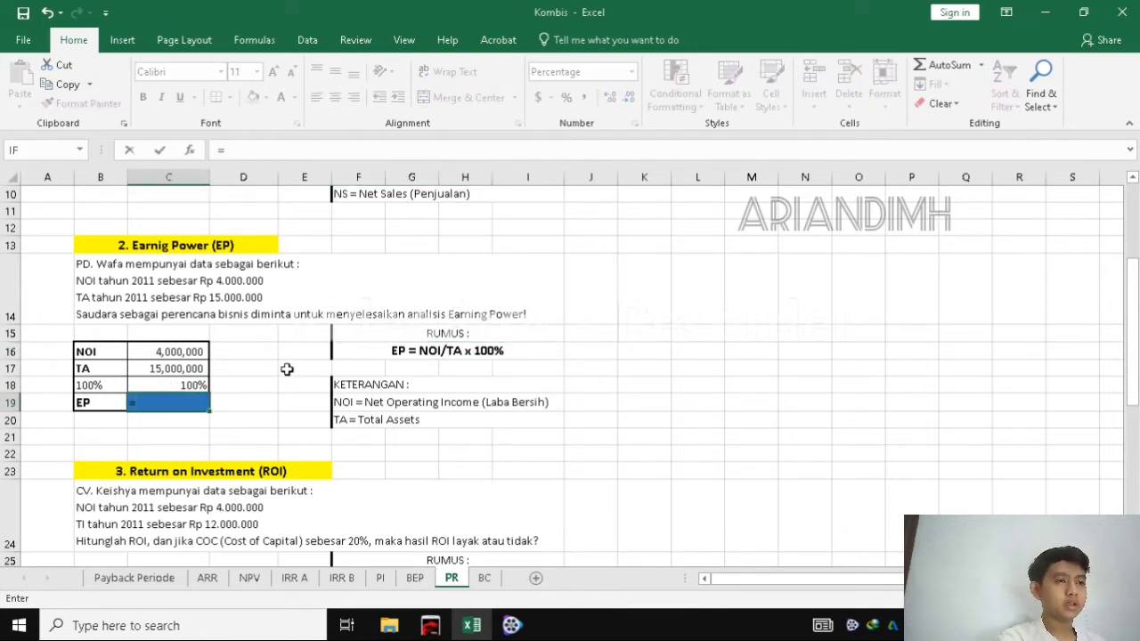
{"action": "left_click", "coordinate": [190, 352]}
{"action": "type", "text": "/"}
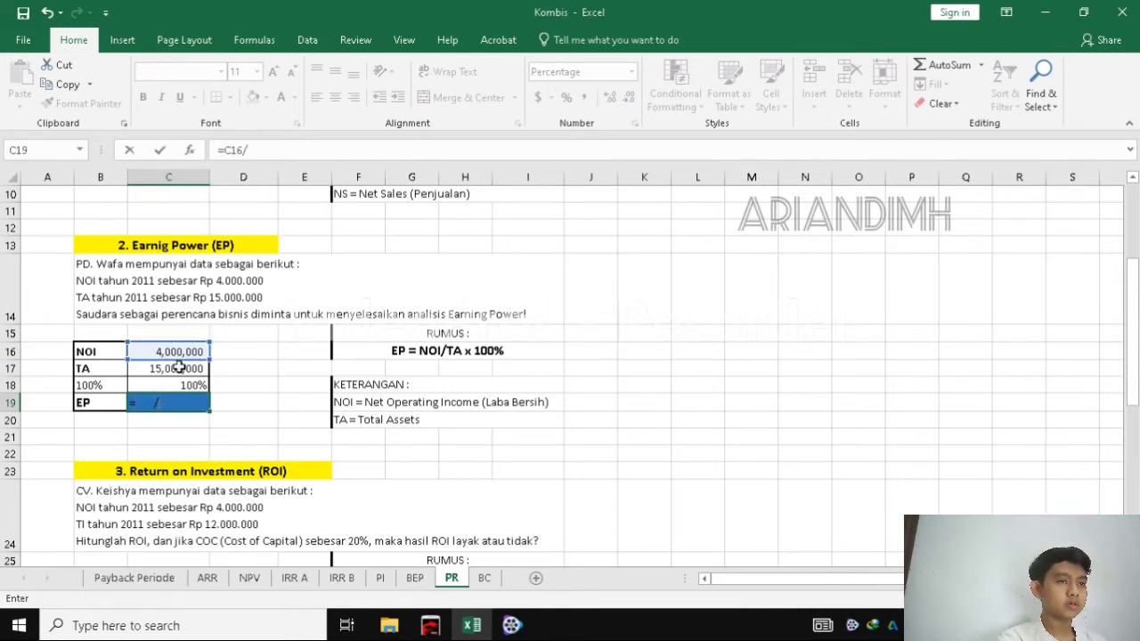
{"action": "left_click", "coordinate": [179, 367]}
{"action": "type", "text": "*"}
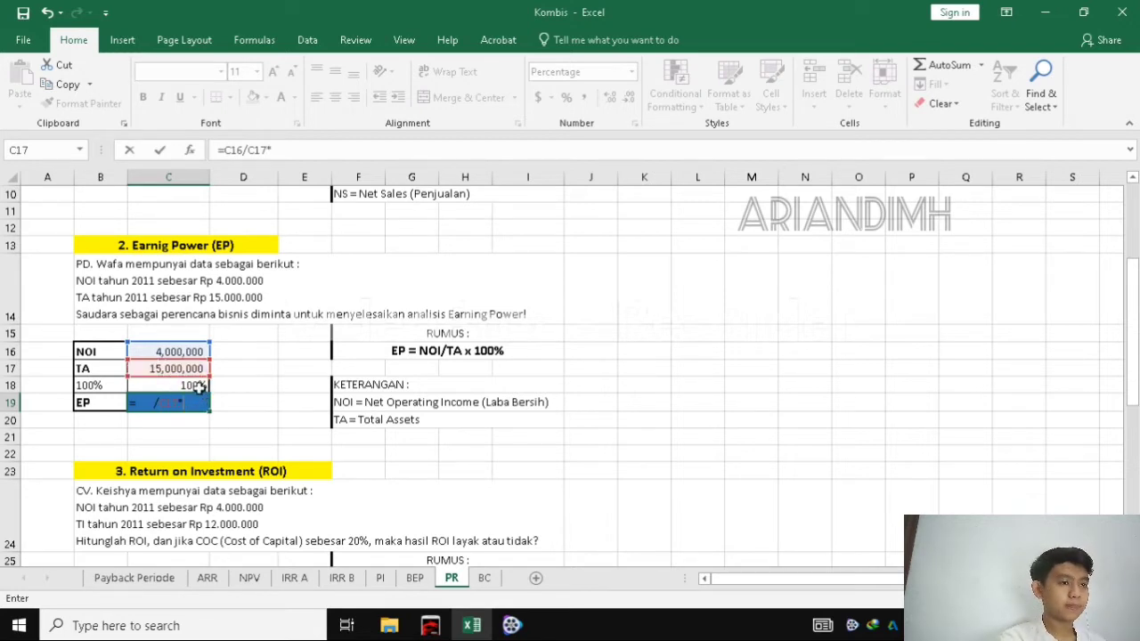
{"action": "left_click", "coordinate": [198, 384]}
{"action": "key", "text": "Return"}
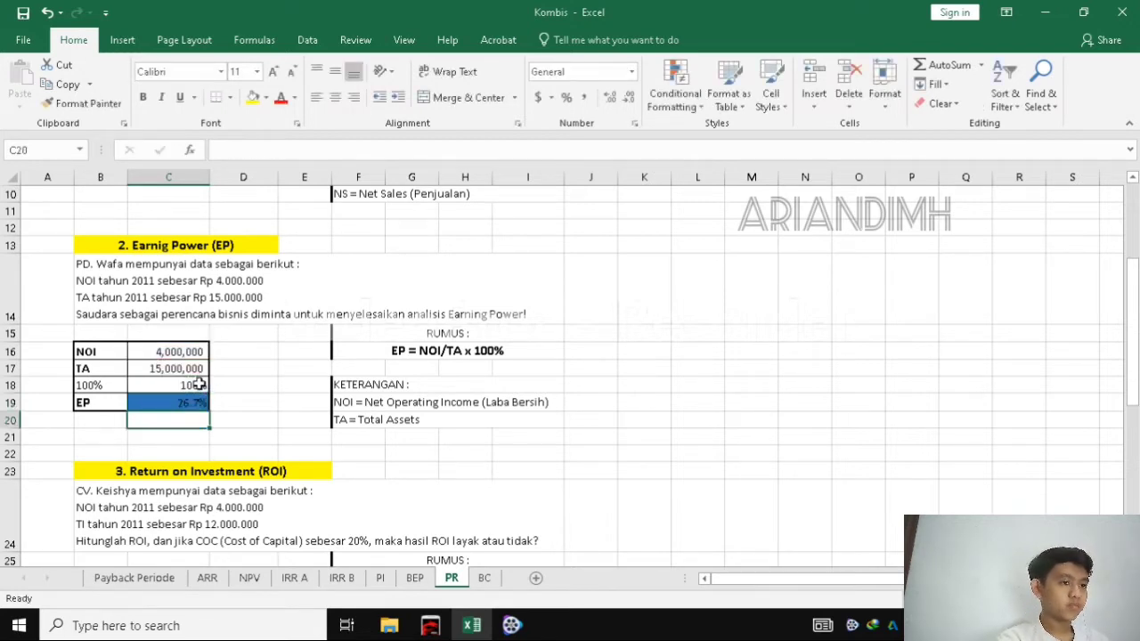
{"action": "left_click", "coordinate": [227, 383]}
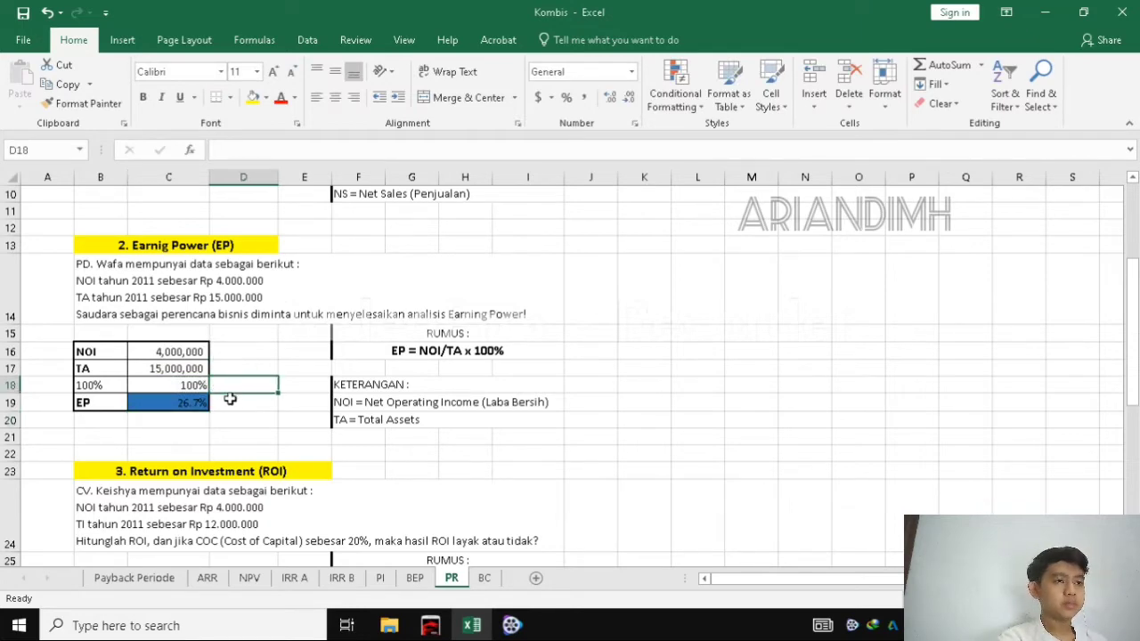
Step: Calculate Return on Investment in C29 as NOI divided by total investment times 100% with the formula =C26/C27*C28
{"action": "scroll", "coordinate": [235, 402], "scroll_direction": "up", "scroll_amount": 3}
{"action": "scroll", "coordinate": [235, 402], "scroll_direction": "down", "scroll_amount": 4}
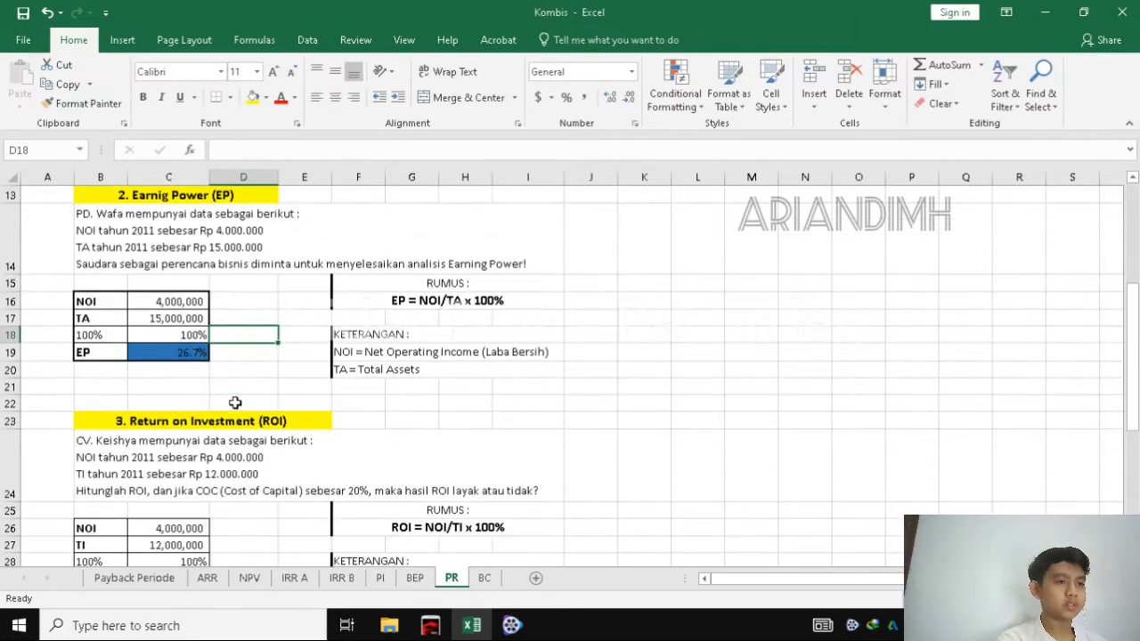
{"action": "scroll", "coordinate": [235, 403], "scroll_direction": "down", "scroll_amount": 2}
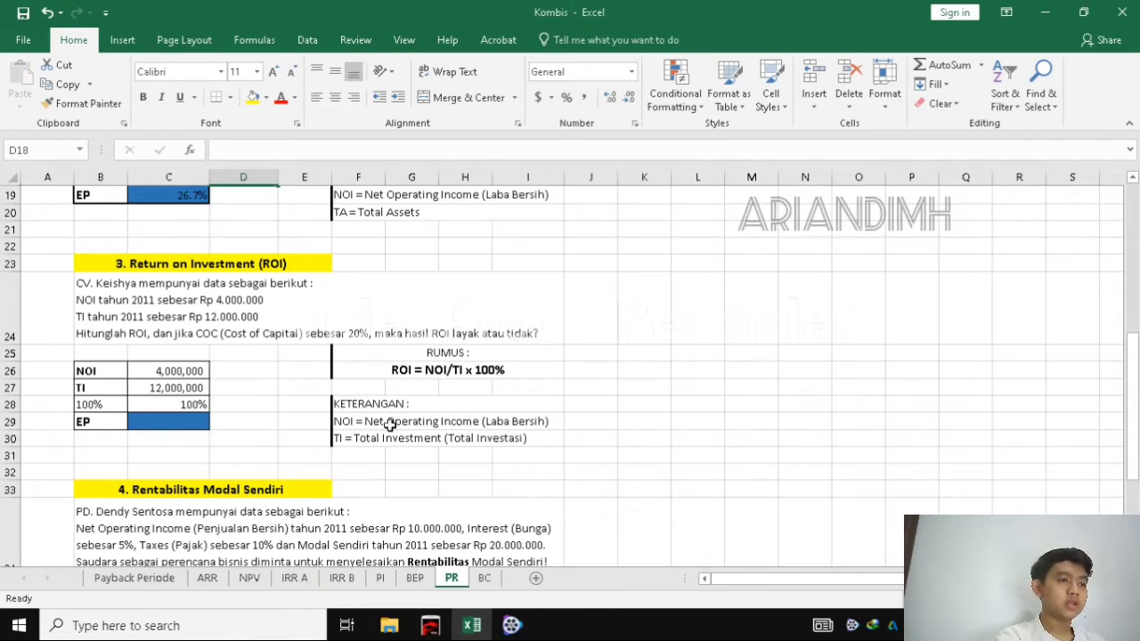
{"action": "left_click", "coordinate": [188, 420]}
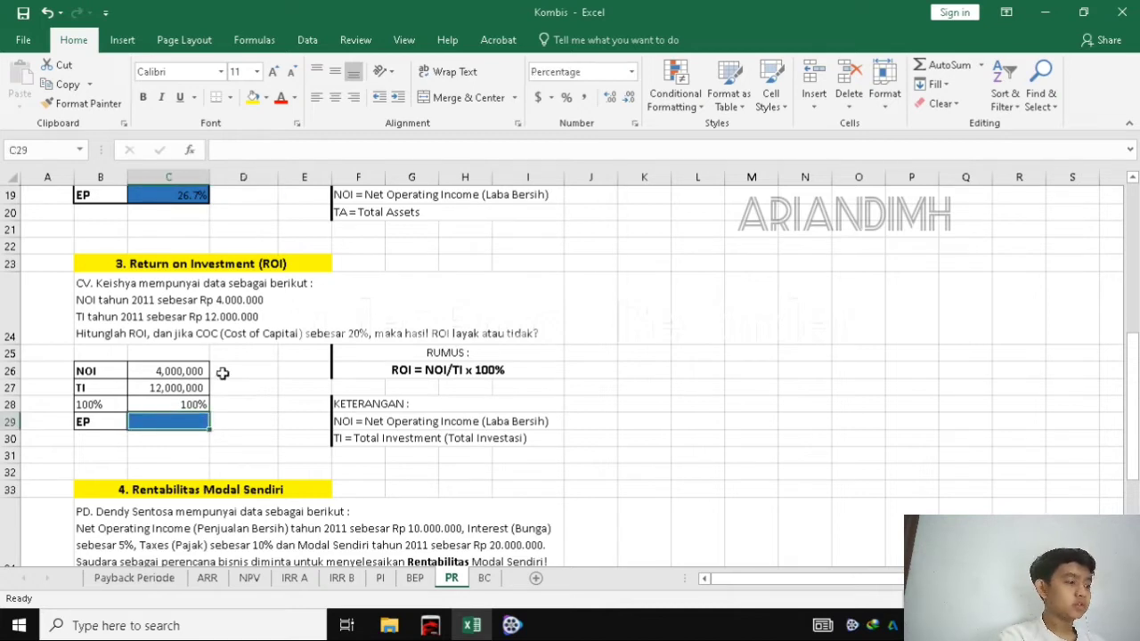
{"action": "type", "text": "="}
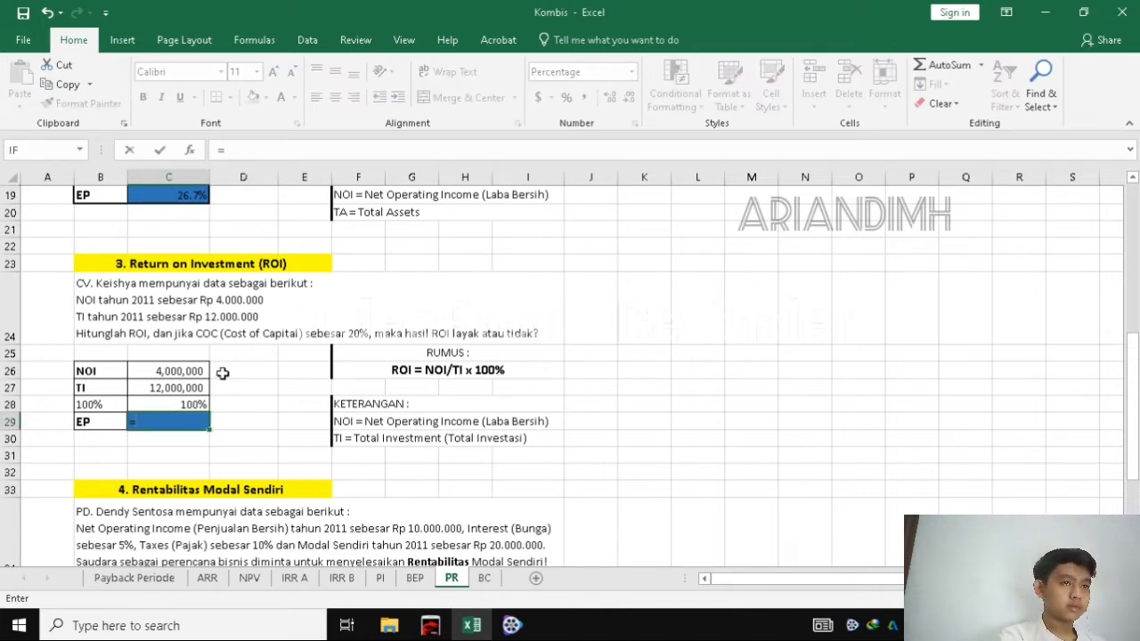
{"action": "left_click", "coordinate": [177, 376]}
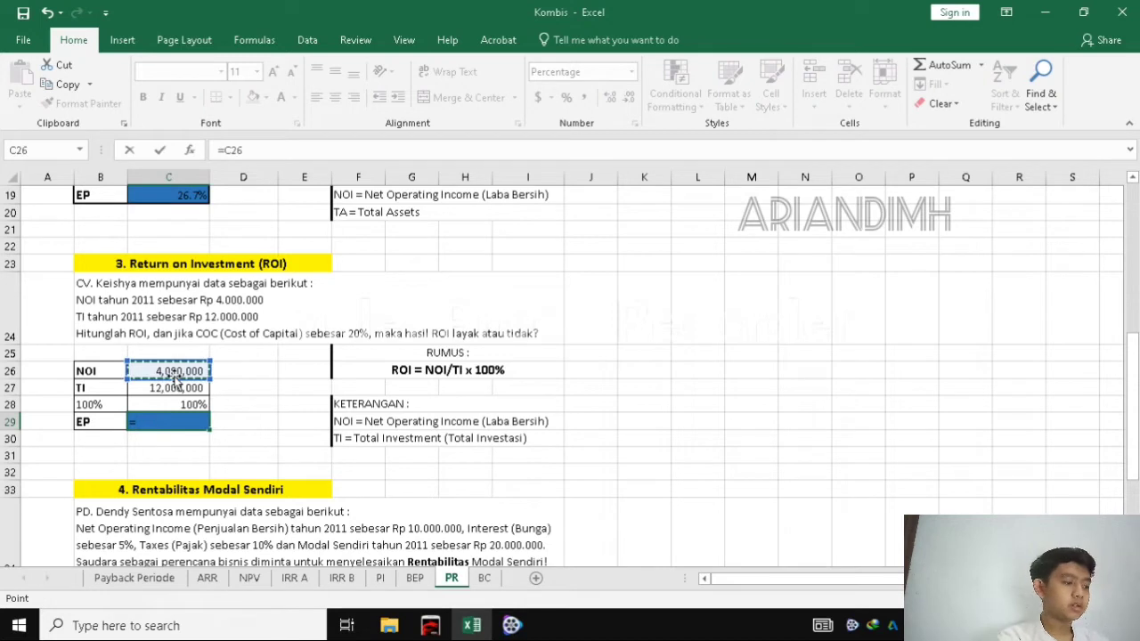
{"action": "type", "text": "/"}
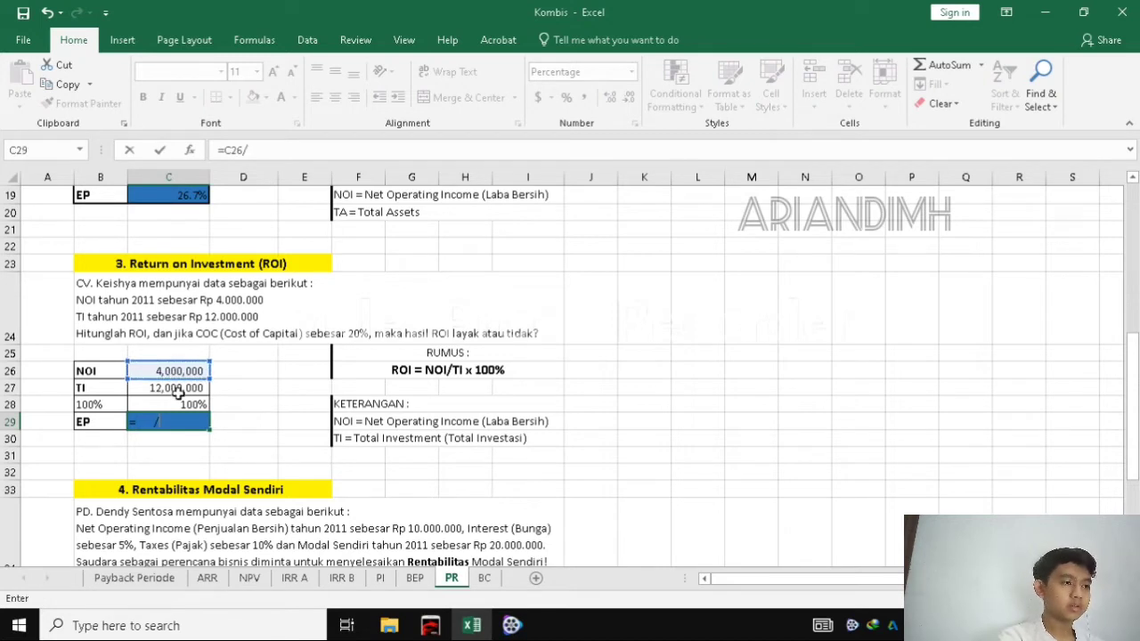
{"action": "left_click", "coordinate": [175, 389]}
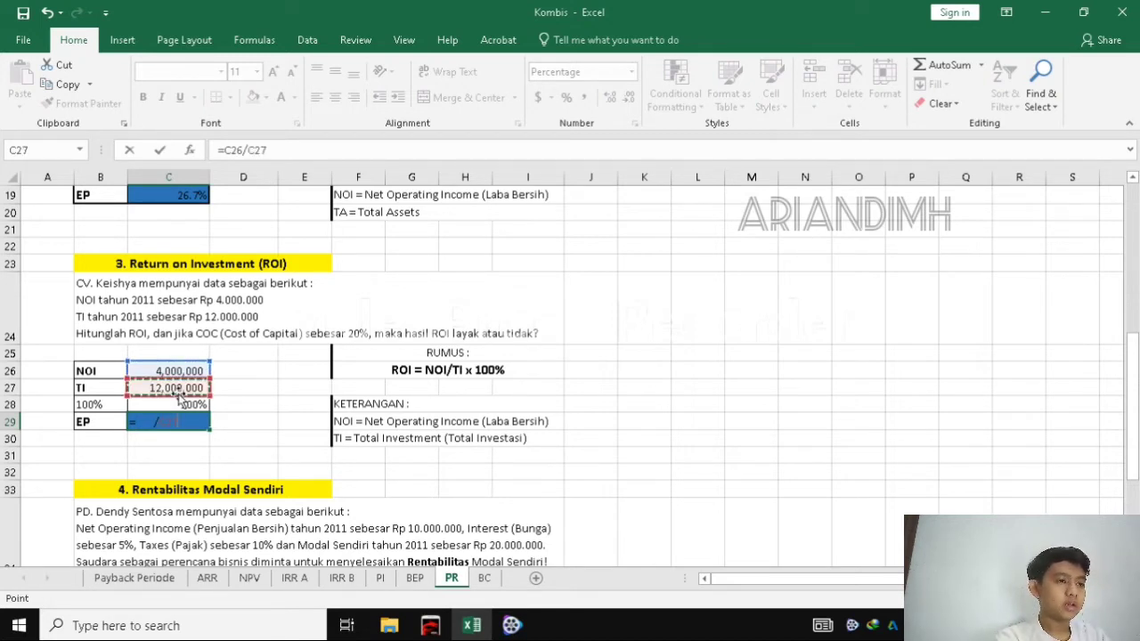
{"action": "type", "text": "*"}
{"action": "left_click", "coordinate": [173, 407]}
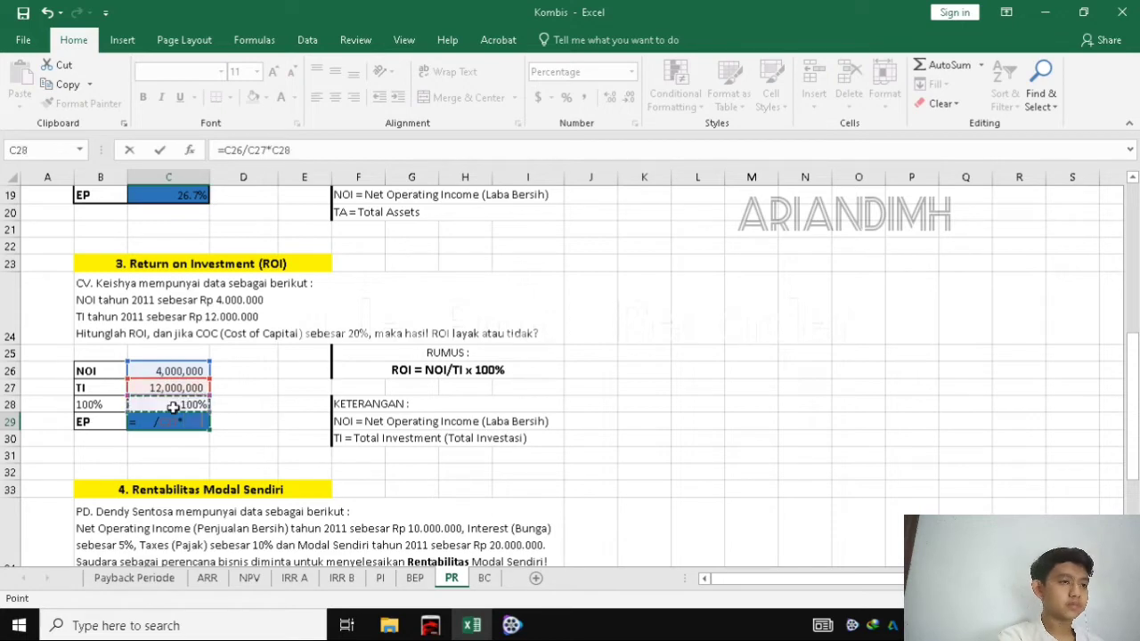
{"action": "key", "text": "Return"}
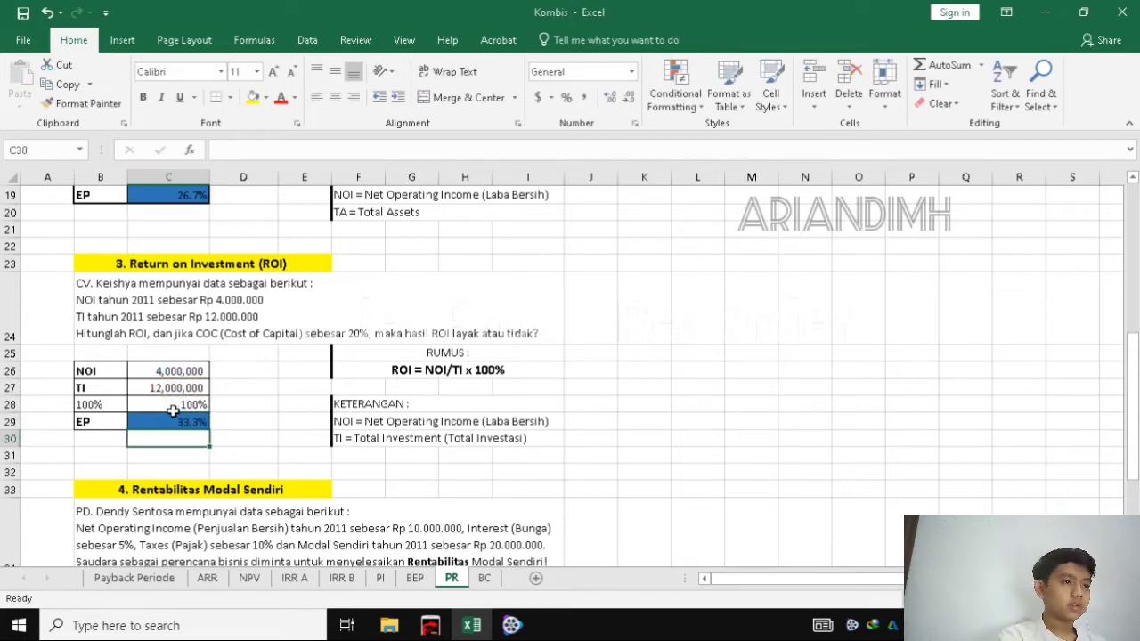
{"action": "left_click", "coordinate": [178, 421]}
{"action": "scroll", "coordinate": [285, 387], "scroll_direction": "up", "scroll_amount": 4}
{"action": "scroll", "coordinate": [281, 388], "scroll_direction": "down", "scroll_amount": 4}
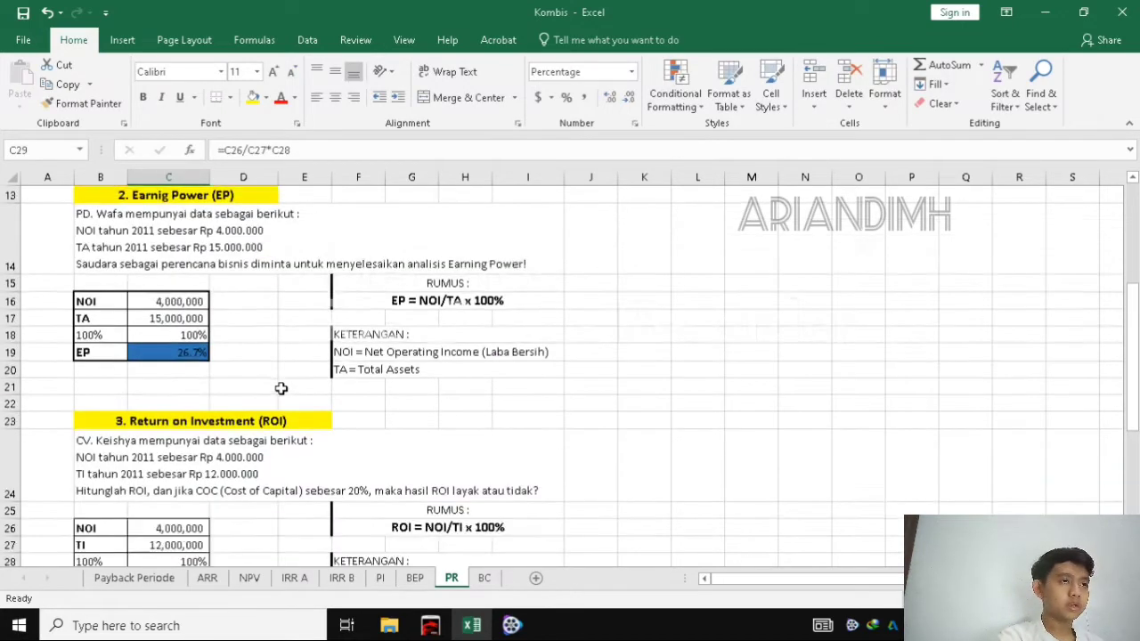
{"action": "left_click", "coordinate": [255, 403]}
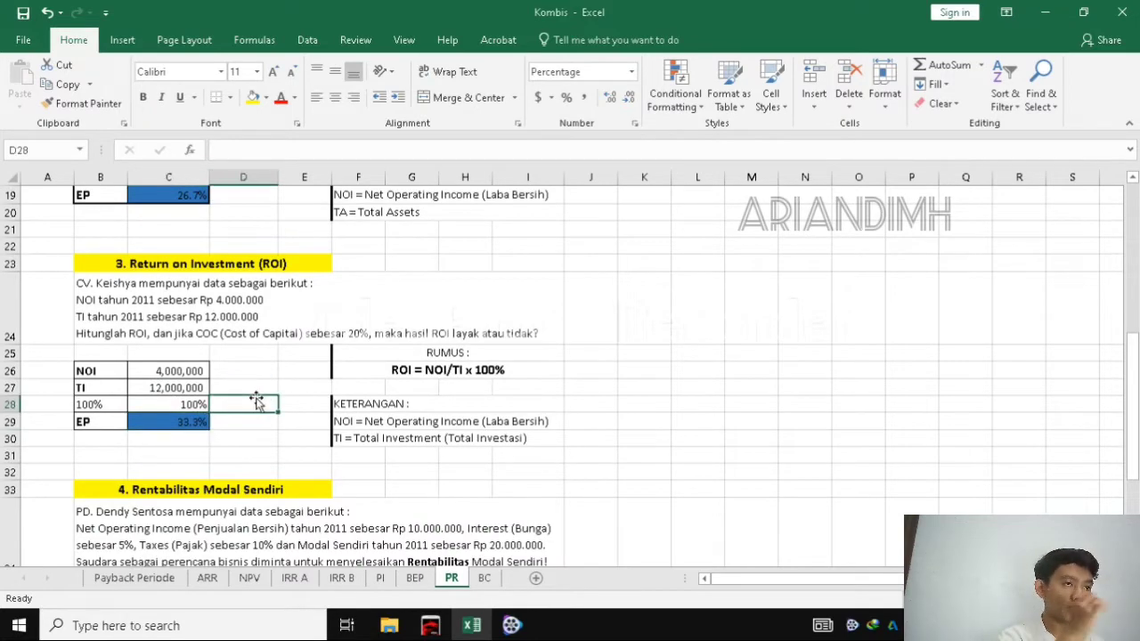
Step: Calculate EAT in C39 as NOP minus its interest and tax portions with the formula =C36-(C36*C37+C36*C38)
{"action": "scroll", "coordinate": [256, 400], "scroll_direction": "down", "scroll_amount": 1}
{"action": "scroll", "coordinate": [255, 402], "scroll_direction": "down", "scroll_amount": 2}
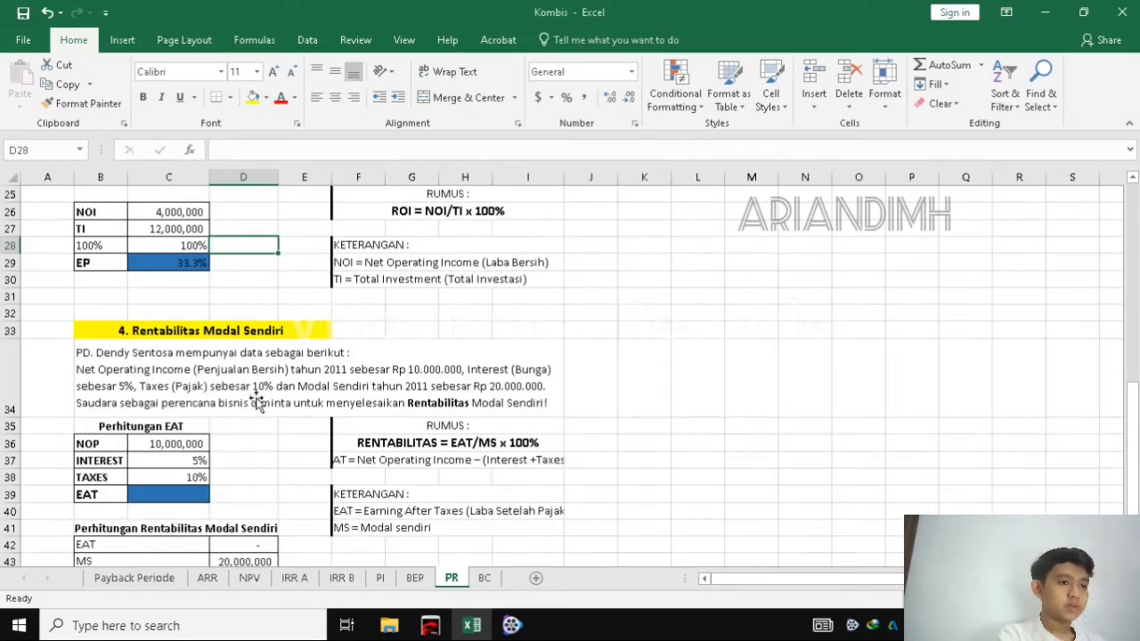
{"action": "scroll", "coordinate": [256, 402], "scroll_direction": "down", "scroll_amount": 2}
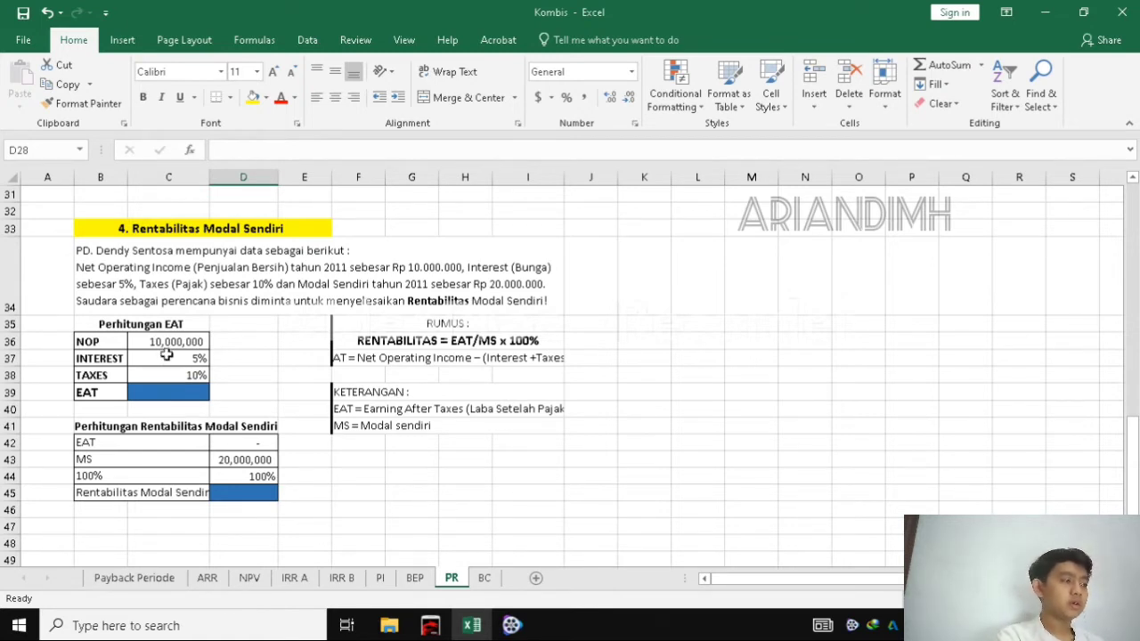
{"action": "left_click", "coordinate": [156, 392]}
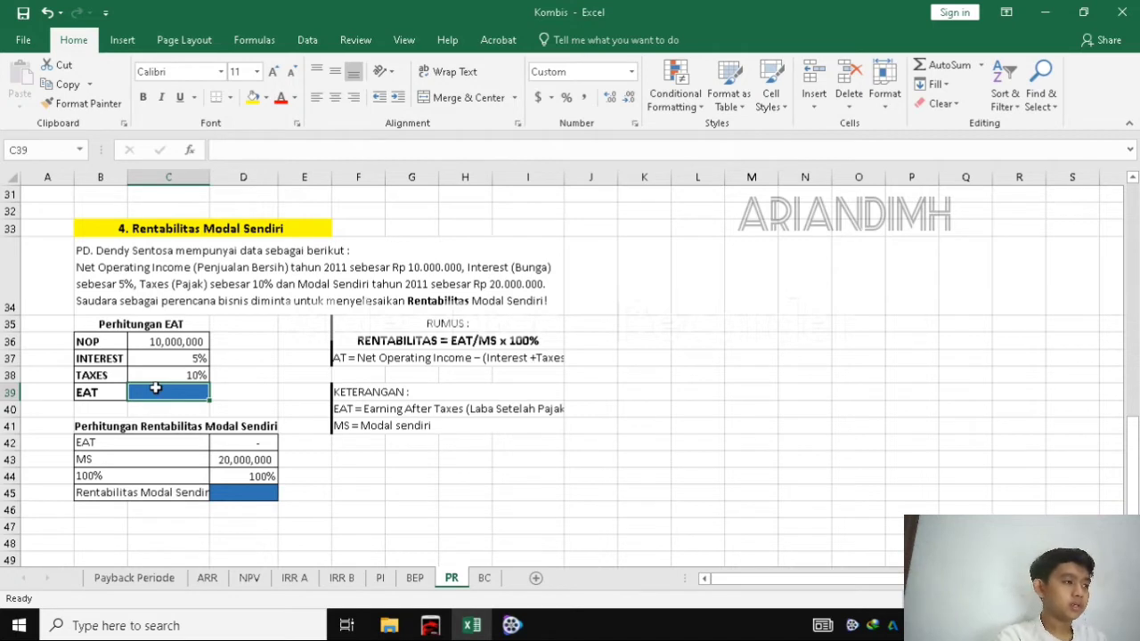
{"action": "type", "text": "="}
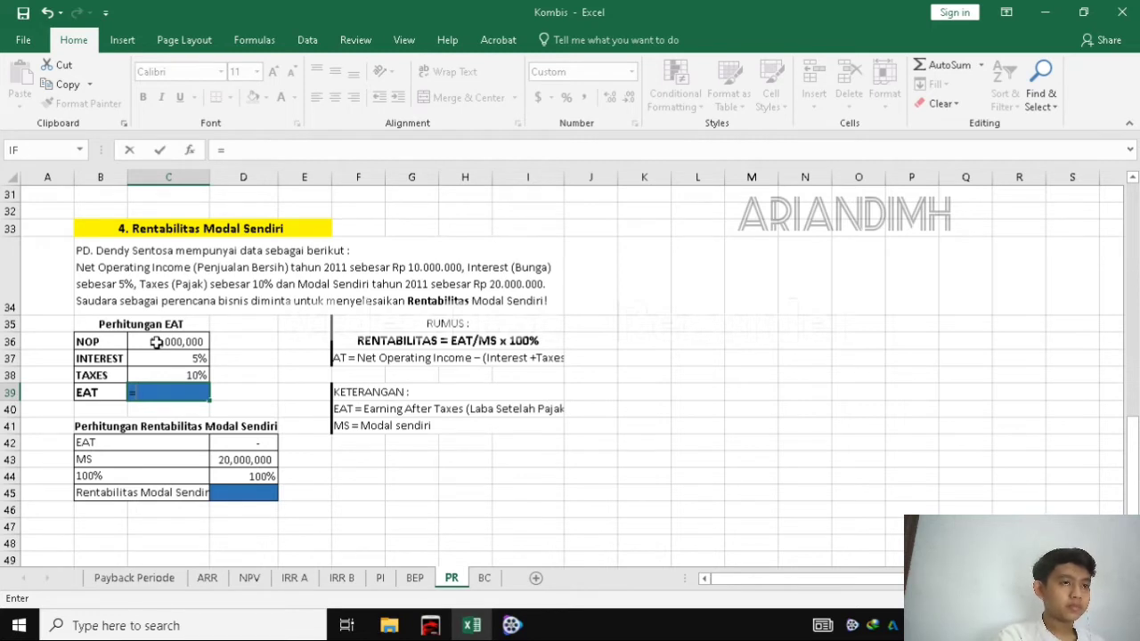
{"action": "left_click", "coordinate": [156, 341]}
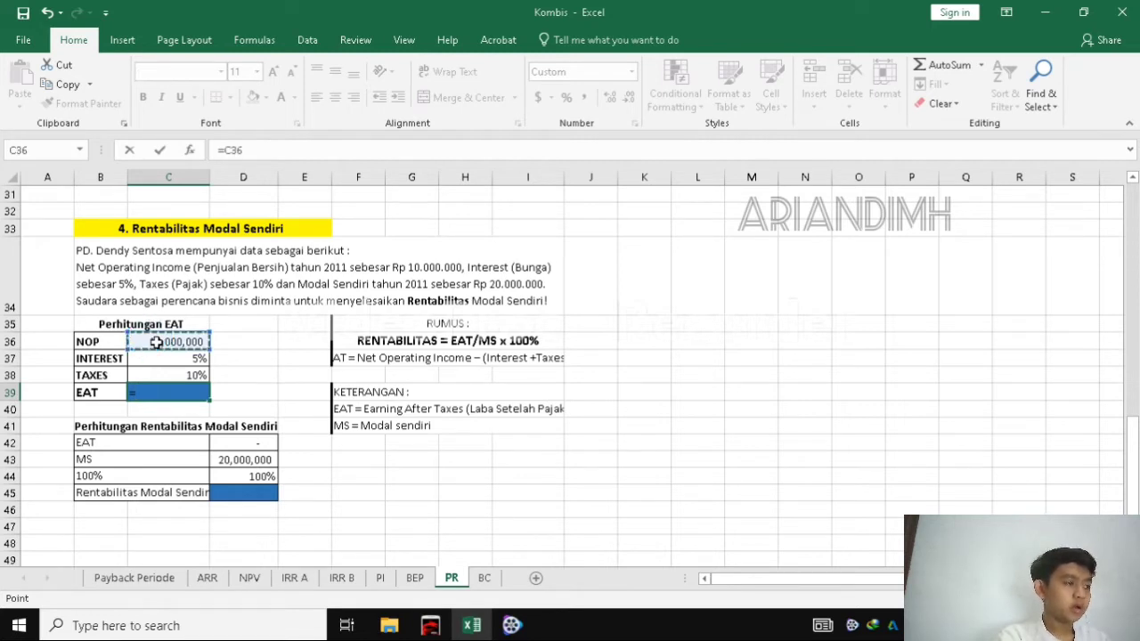
{"action": "type", "text": "-("}
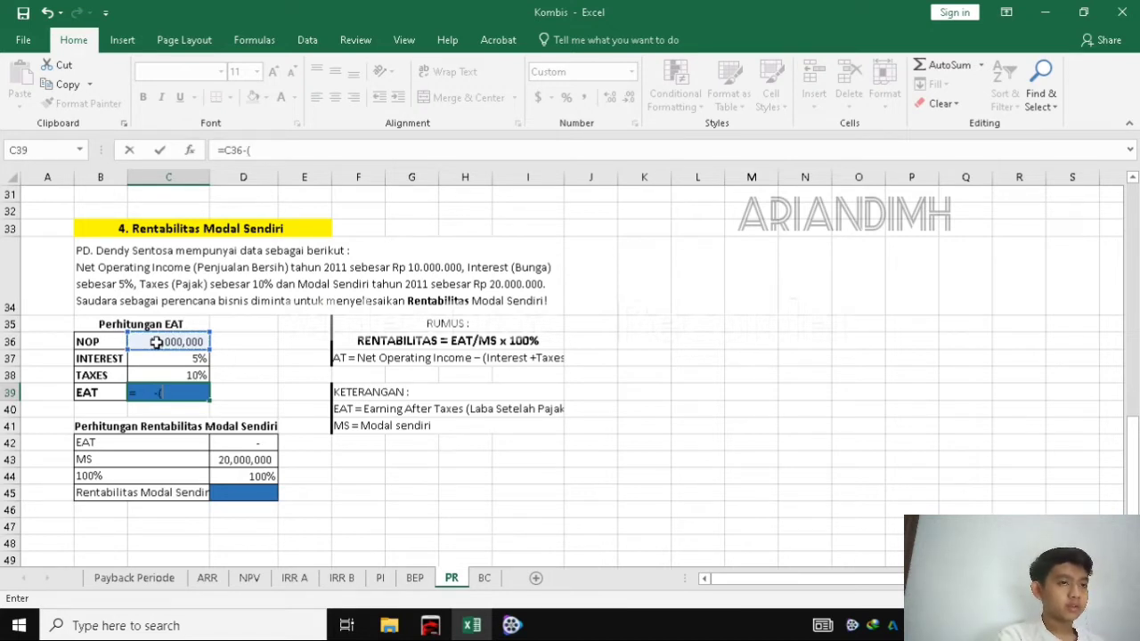
{"action": "left_click", "coordinate": [160, 343]}
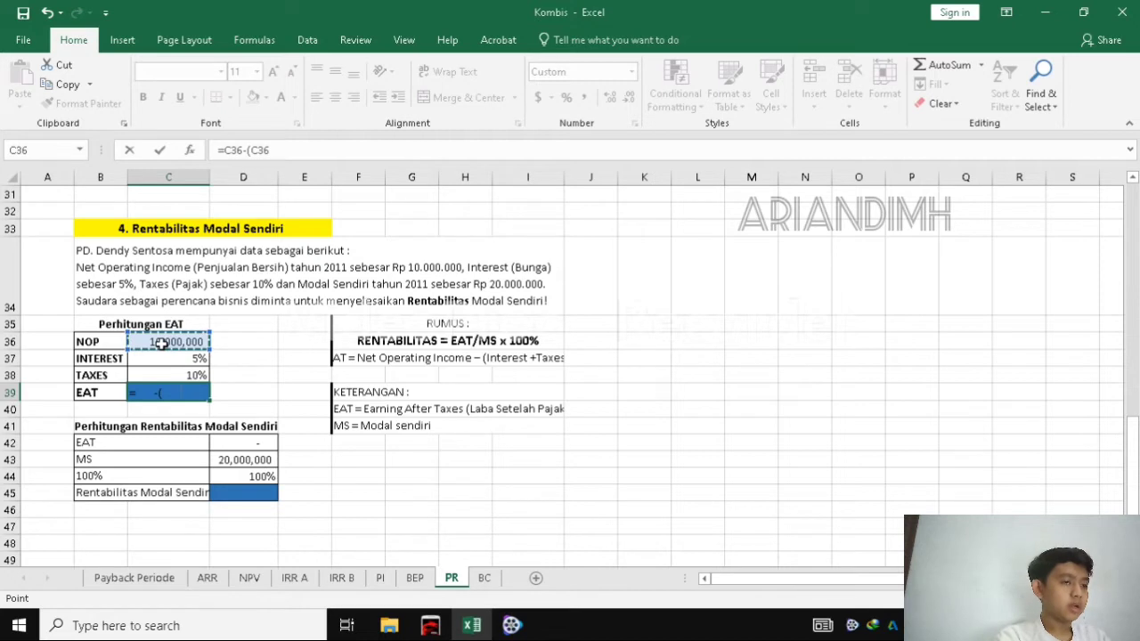
{"action": "type", "text": "*"}
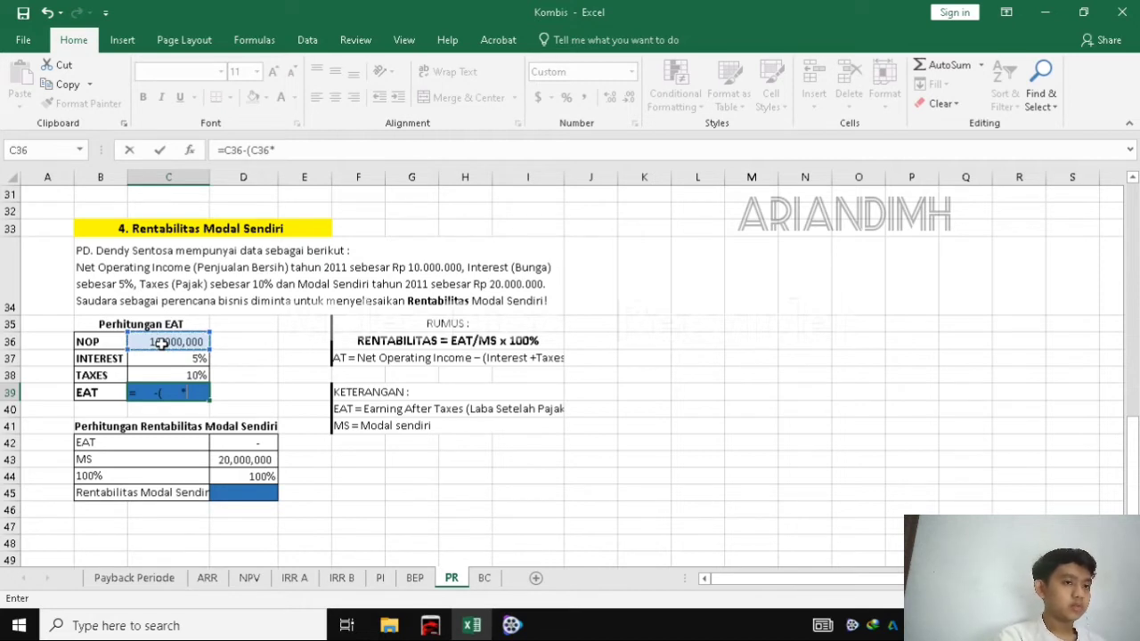
{"action": "left_click", "coordinate": [186, 360]}
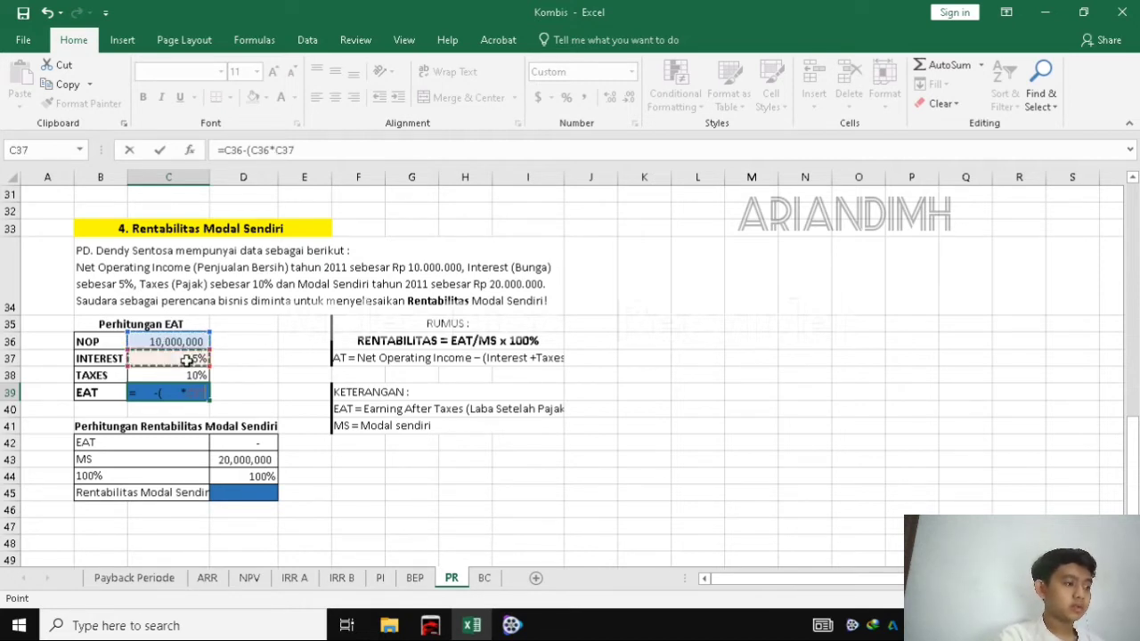
{"action": "type", "text": "+"}
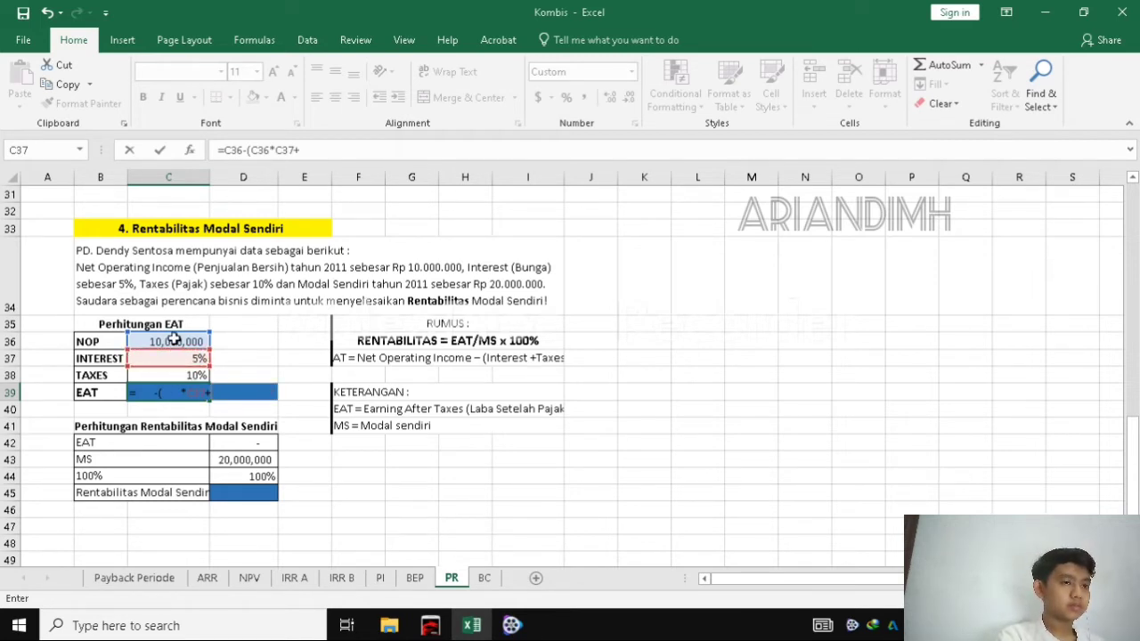
{"action": "left_click", "coordinate": [161, 342]}
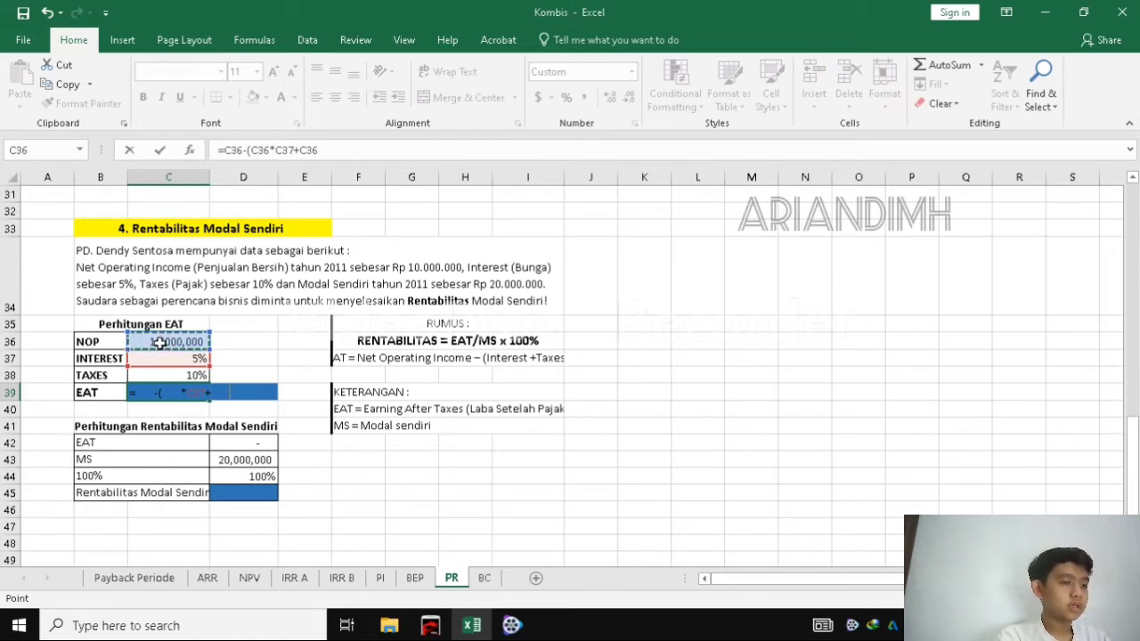
{"action": "type", "text": "*"}
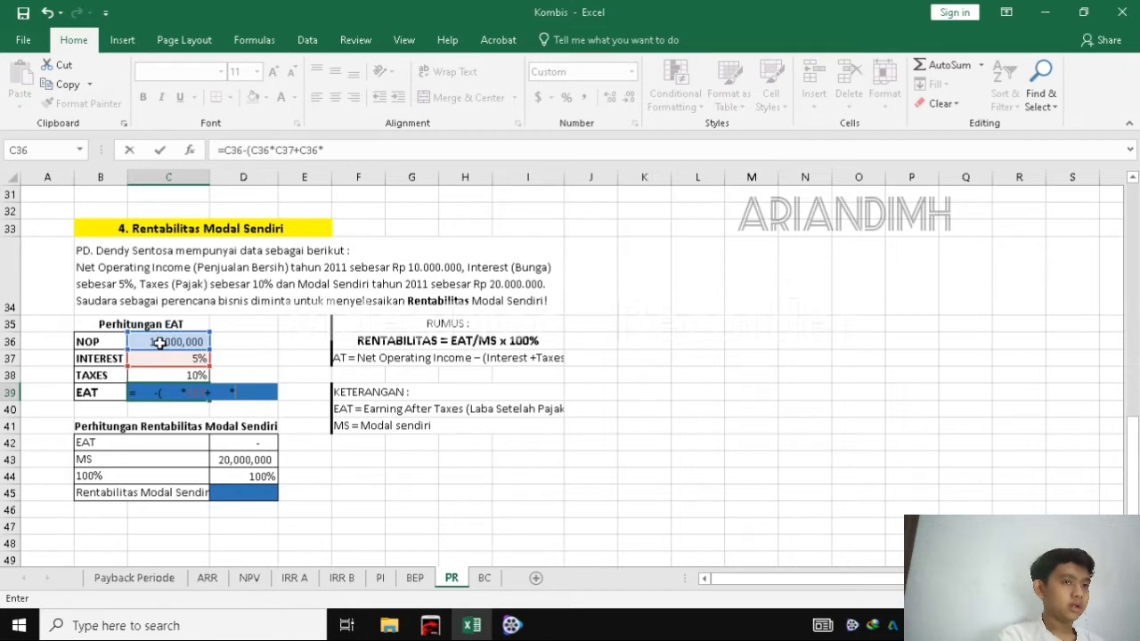
{"action": "left_click", "coordinate": [190, 374]}
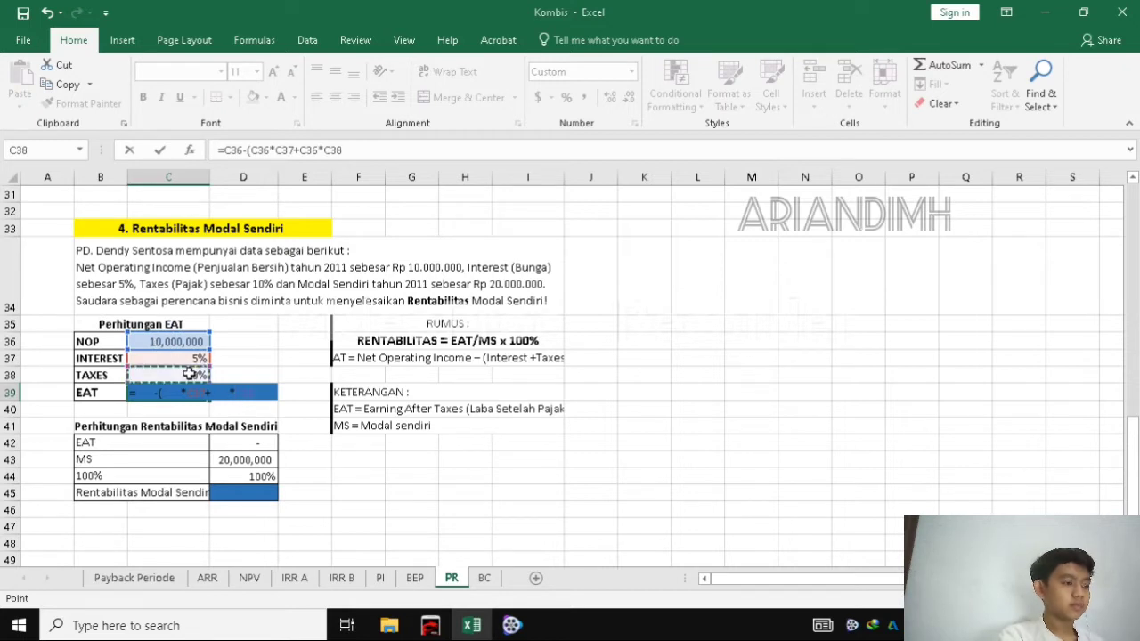
{"action": "key", "text": "Return"}
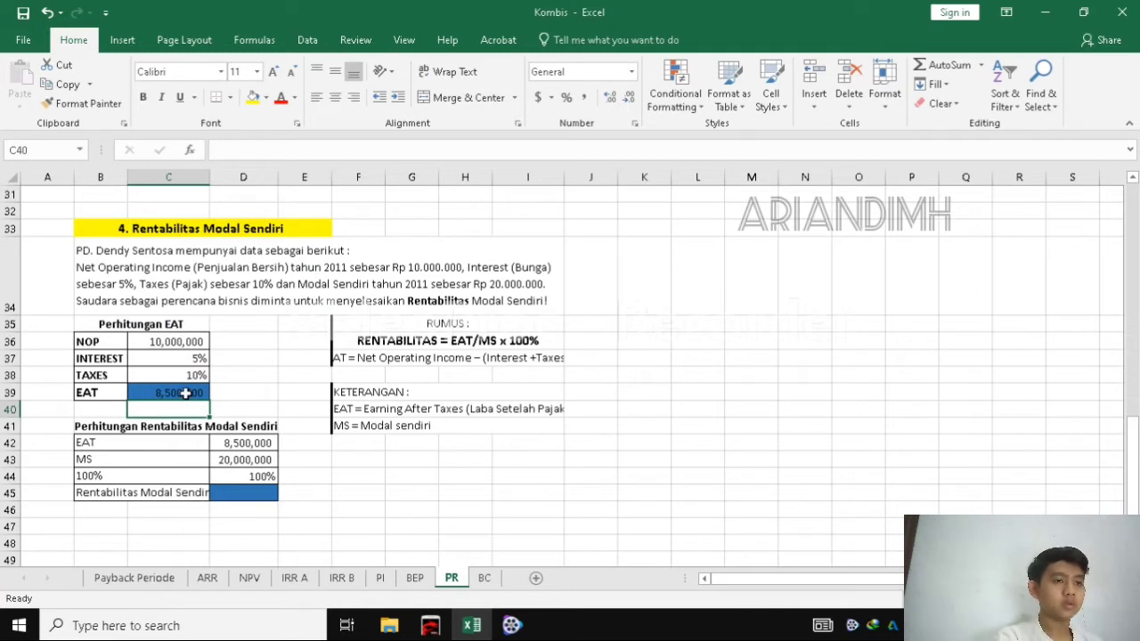
{"action": "left_click", "coordinate": [185, 392]}
{"action": "left_click", "coordinate": [227, 357]}
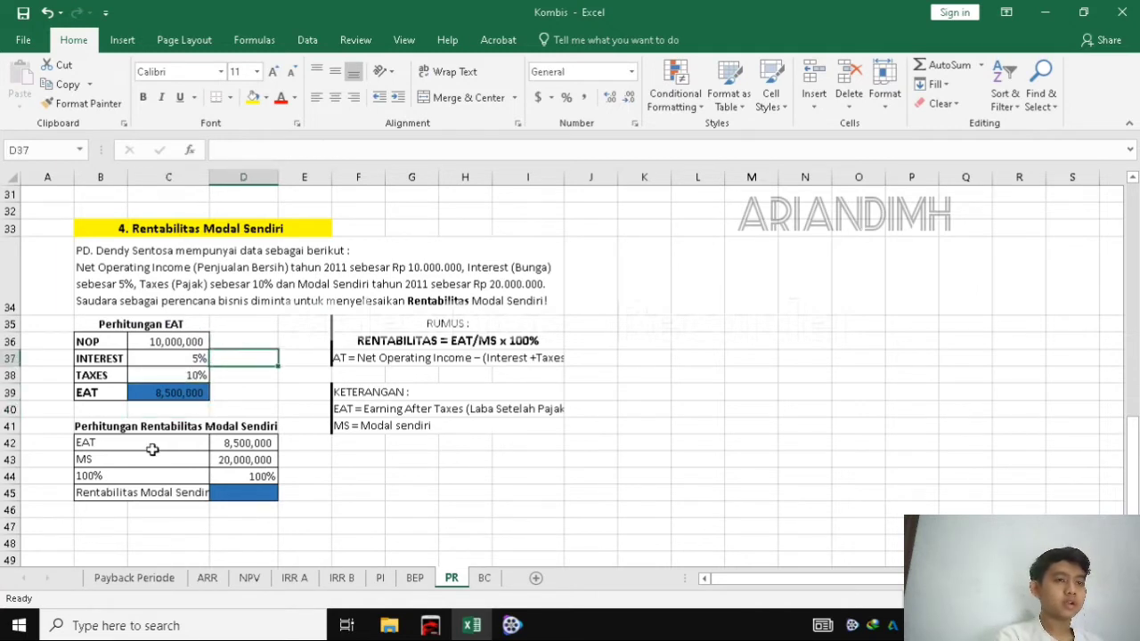
Step: Calculate Rentabilitas Modal Sendiri in D45 as EAT divided by MS times 100% with the formula =D42/D43*D44
{"action": "left_click", "coordinate": [246, 442]}
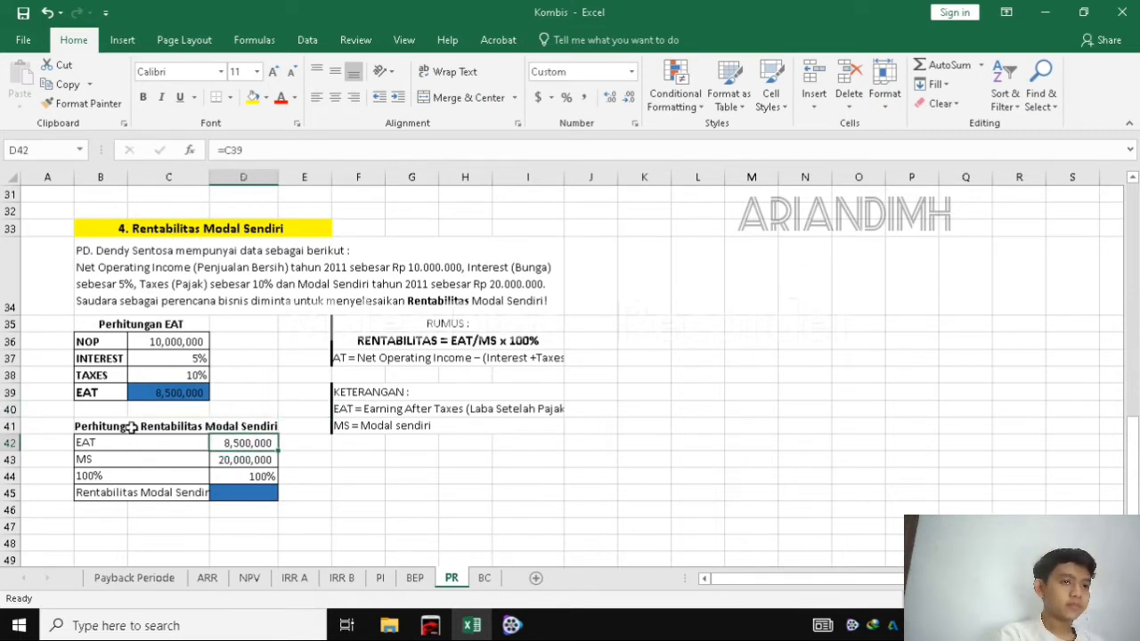
{"action": "left_click", "coordinate": [165, 445]}
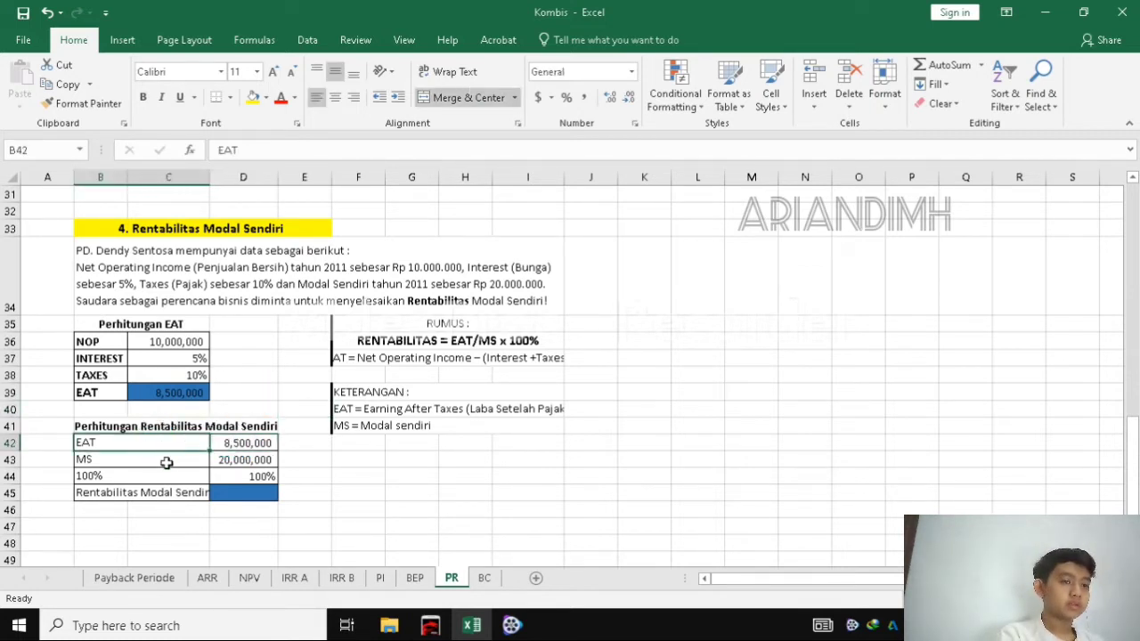
{"action": "left_click", "coordinate": [238, 492]}
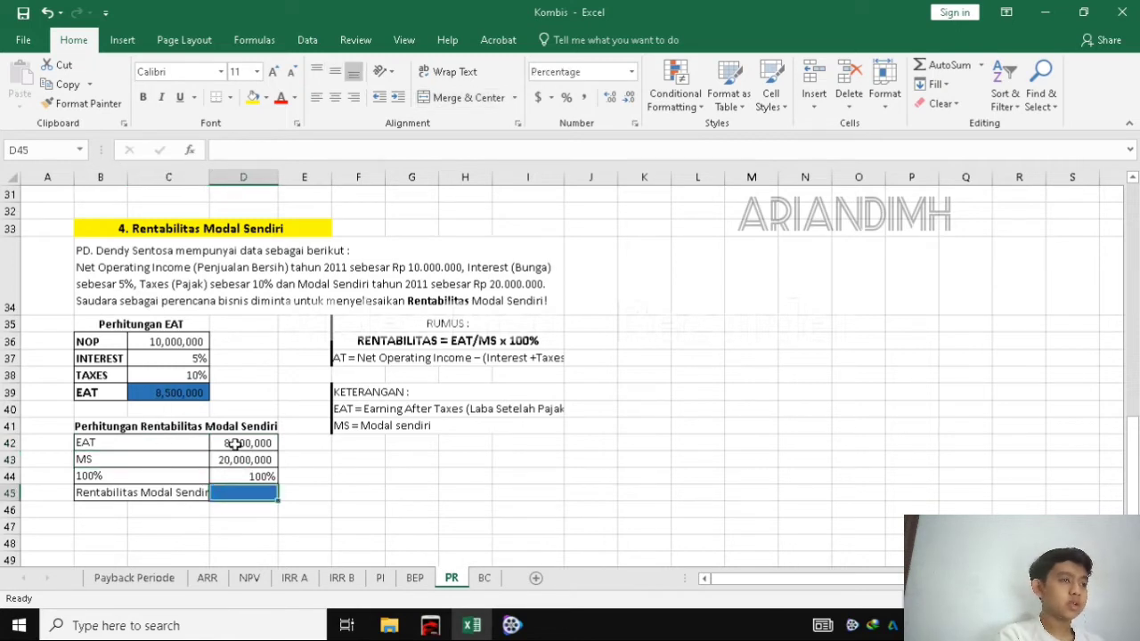
{"action": "left_click", "coordinate": [438, 340]}
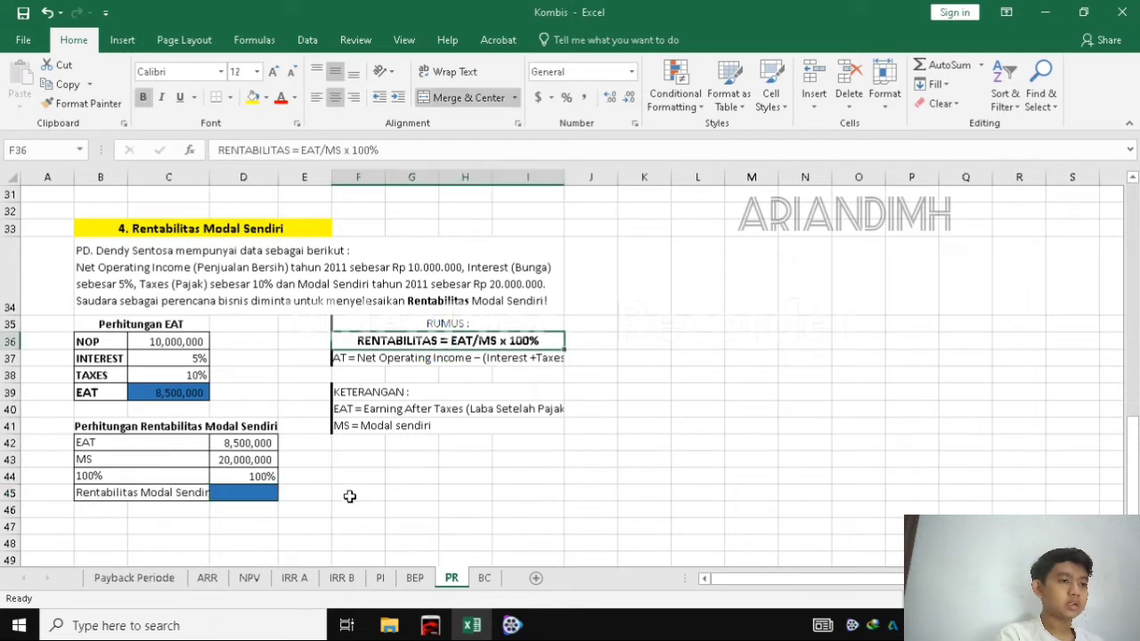
{"action": "left_click", "coordinate": [252, 492]}
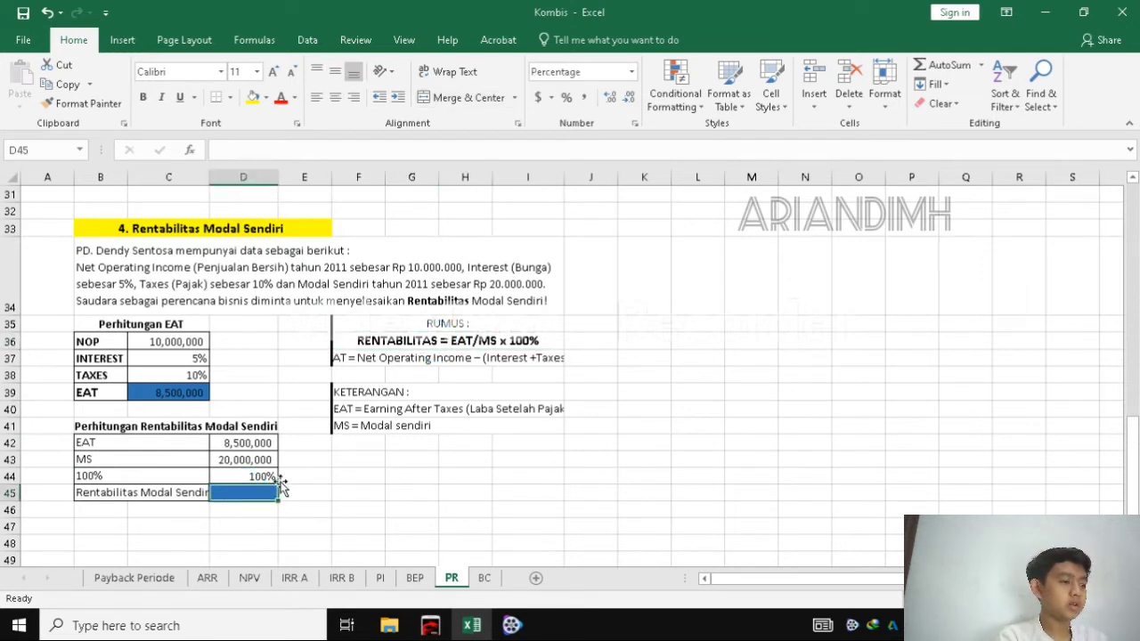
{"action": "type", "text": "="}
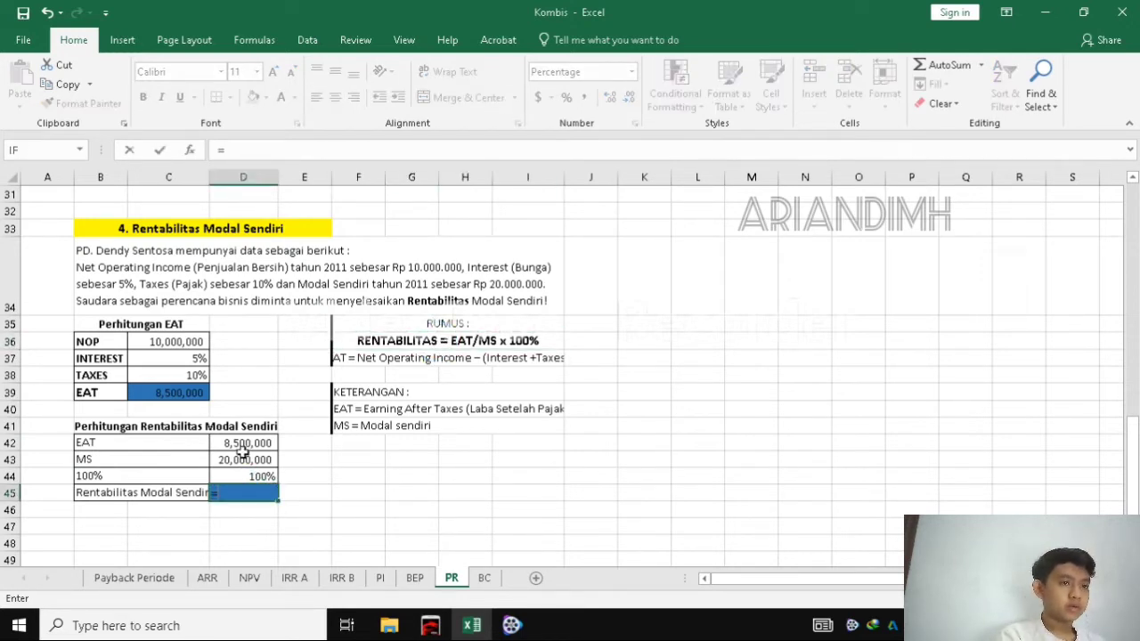
{"action": "left_click", "coordinate": [257, 446]}
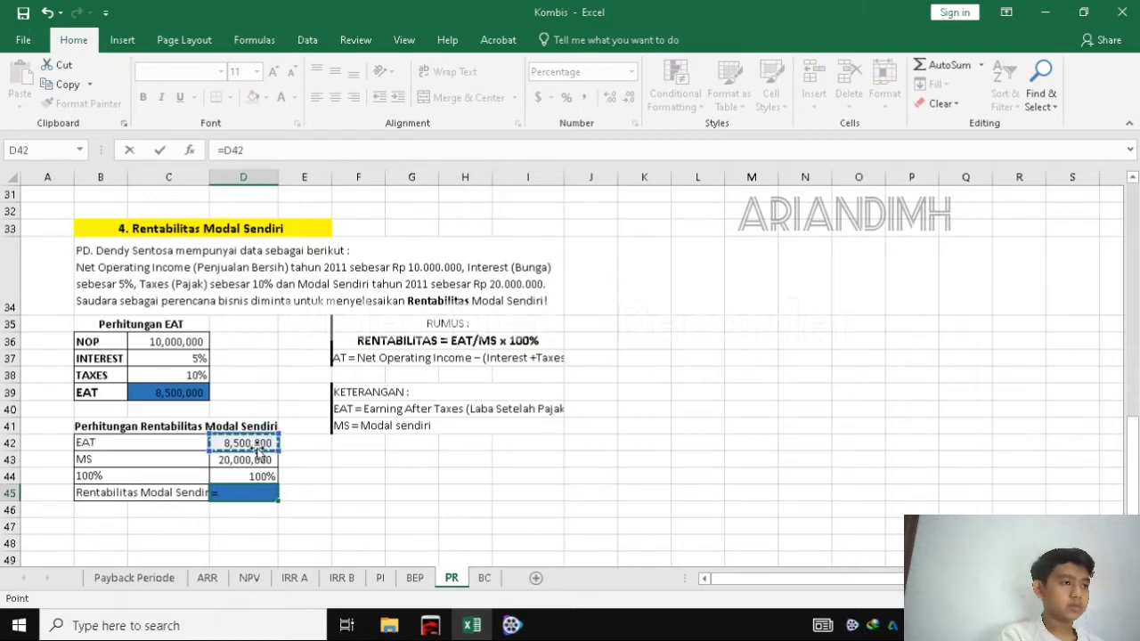
{"action": "type", "text": "/"}
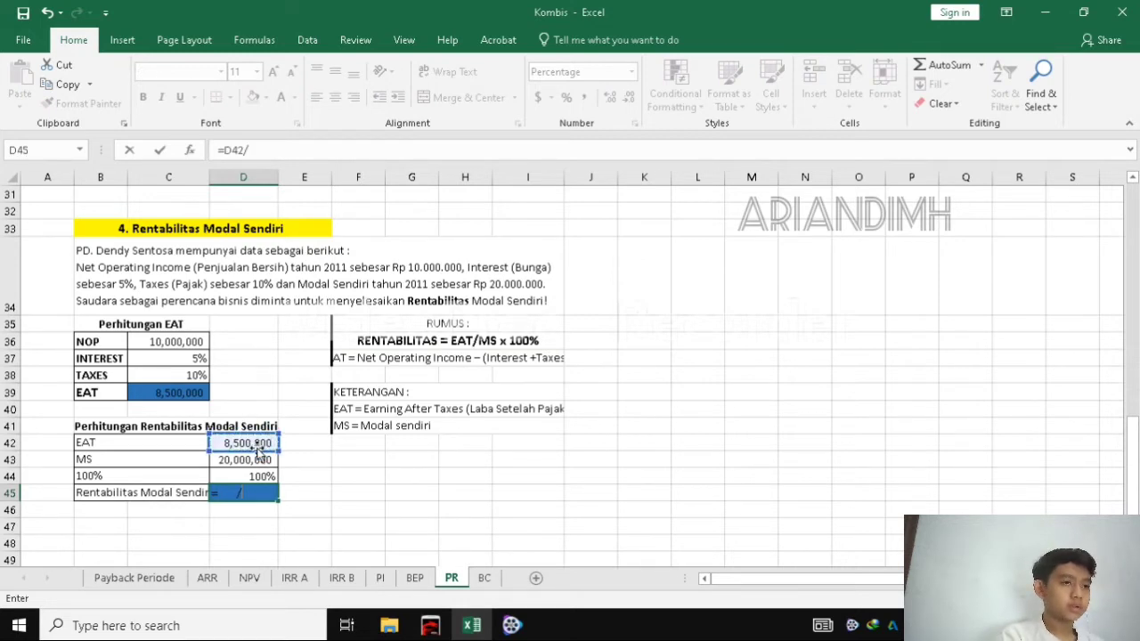
{"action": "left_click", "coordinate": [252, 460]}
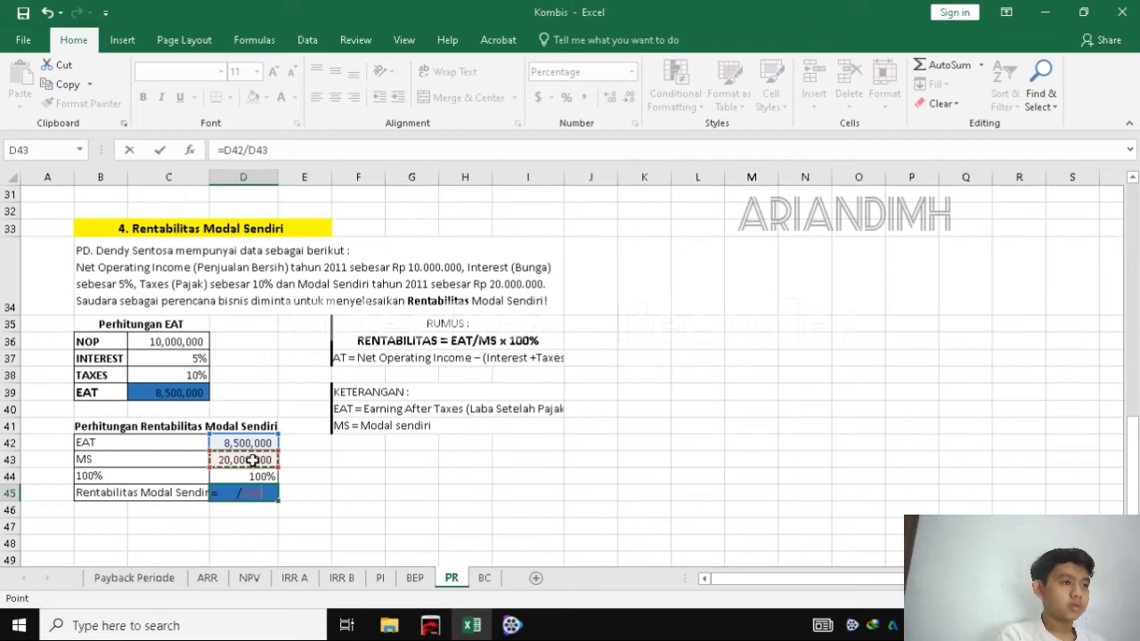
{"action": "type", "text": "*"}
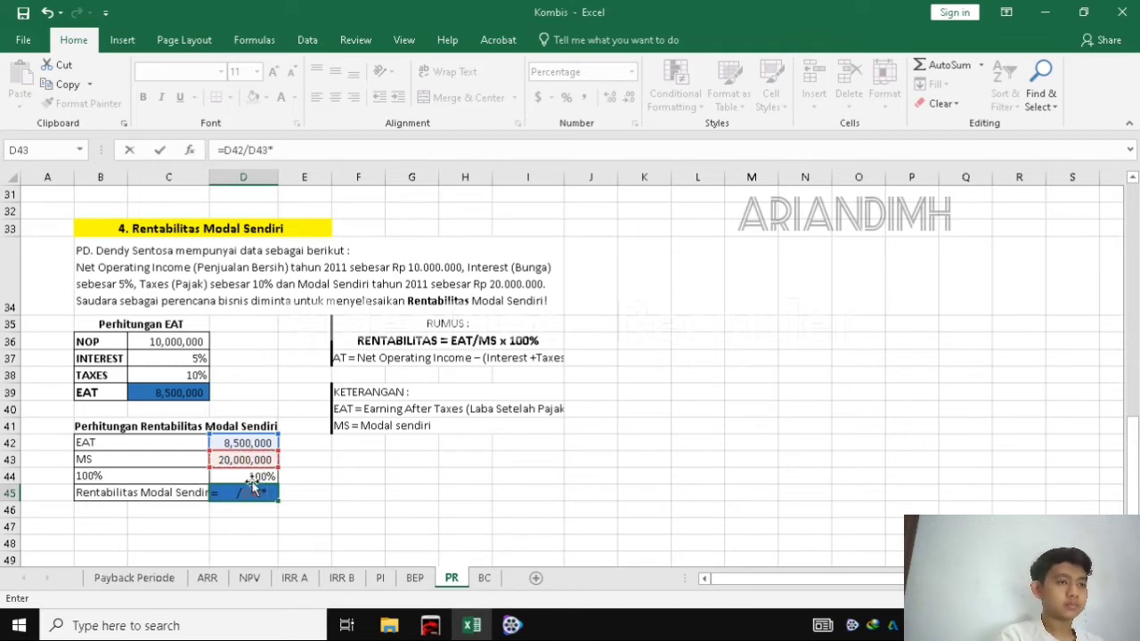
{"action": "left_click", "coordinate": [257, 476]}
{"action": "key", "text": "Return"}
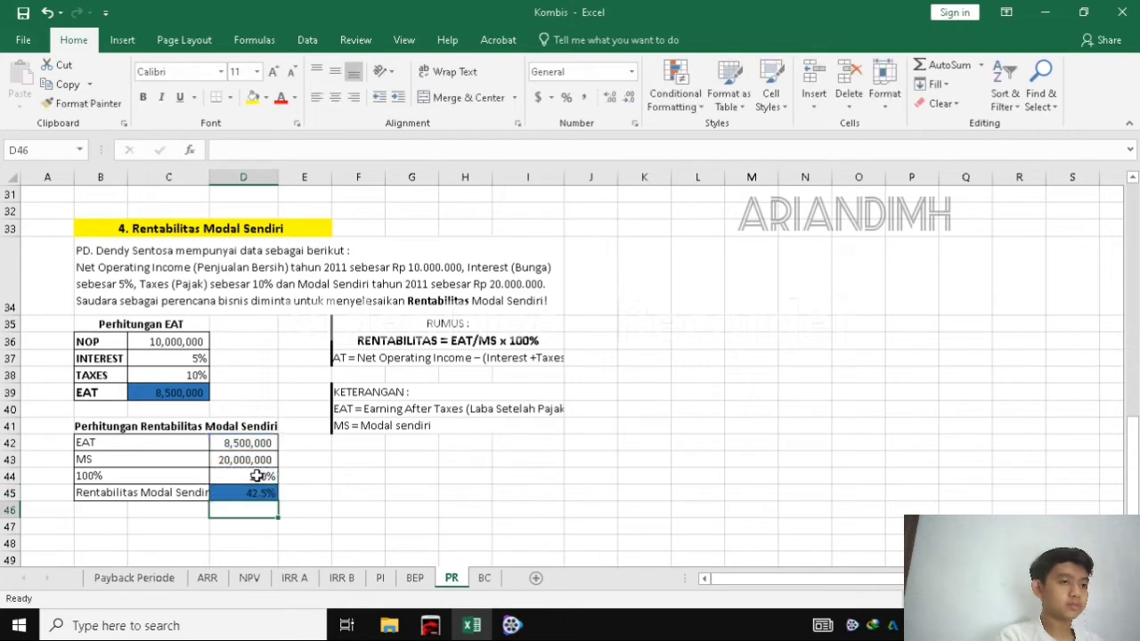
{"action": "left_click", "coordinate": [236, 491]}
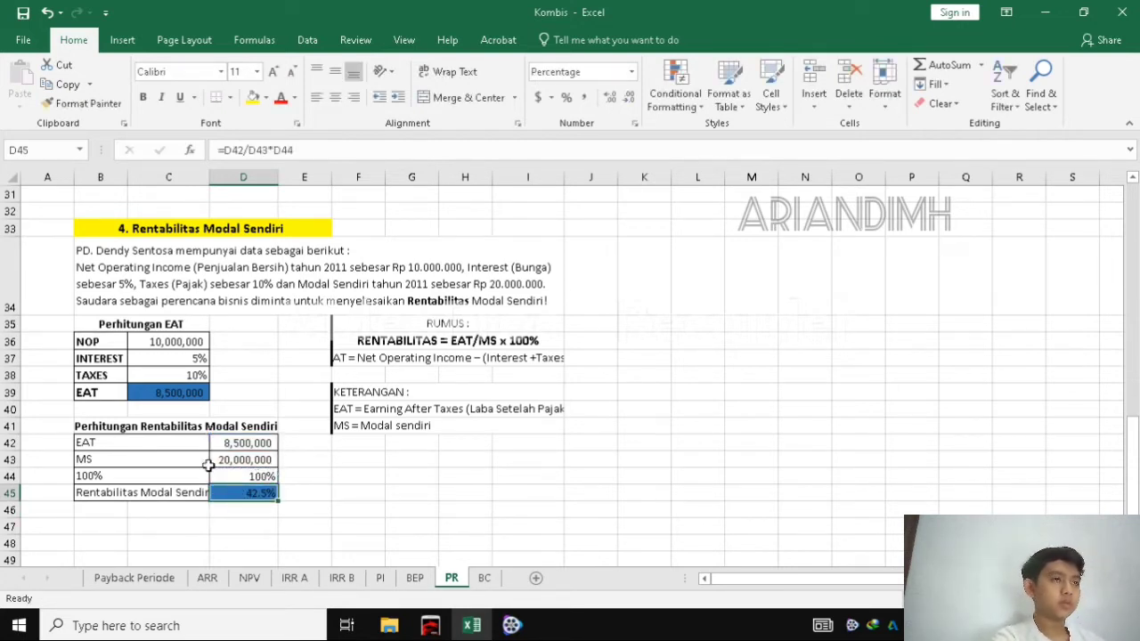
Step: Review the completed Profit Margin, Earning Power, ROI and Rentabilitas Modal Sendiri sections of the PR worksheet
{"action": "scroll", "coordinate": [210, 458], "scroll_direction": "up", "scroll_amount": 10}
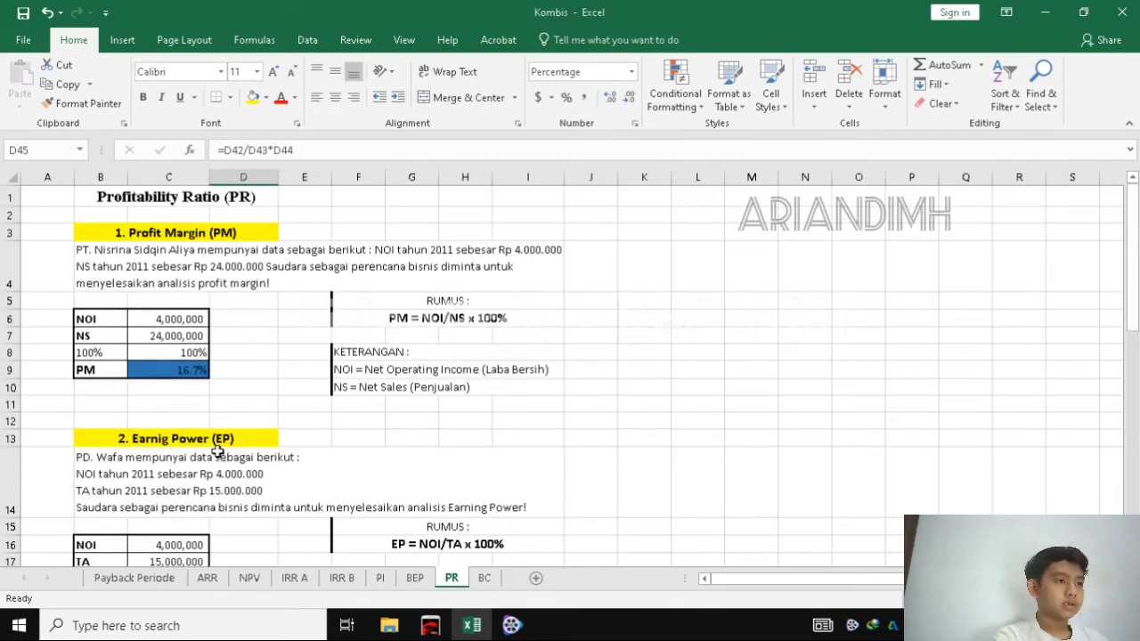
{"action": "scroll", "coordinate": [218, 451], "scroll_direction": "down", "scroll_amount": 6}
{"action": "scroll", "coordinate": [217, 451], "scroll_direction": "up", "scroll_amount": 6}
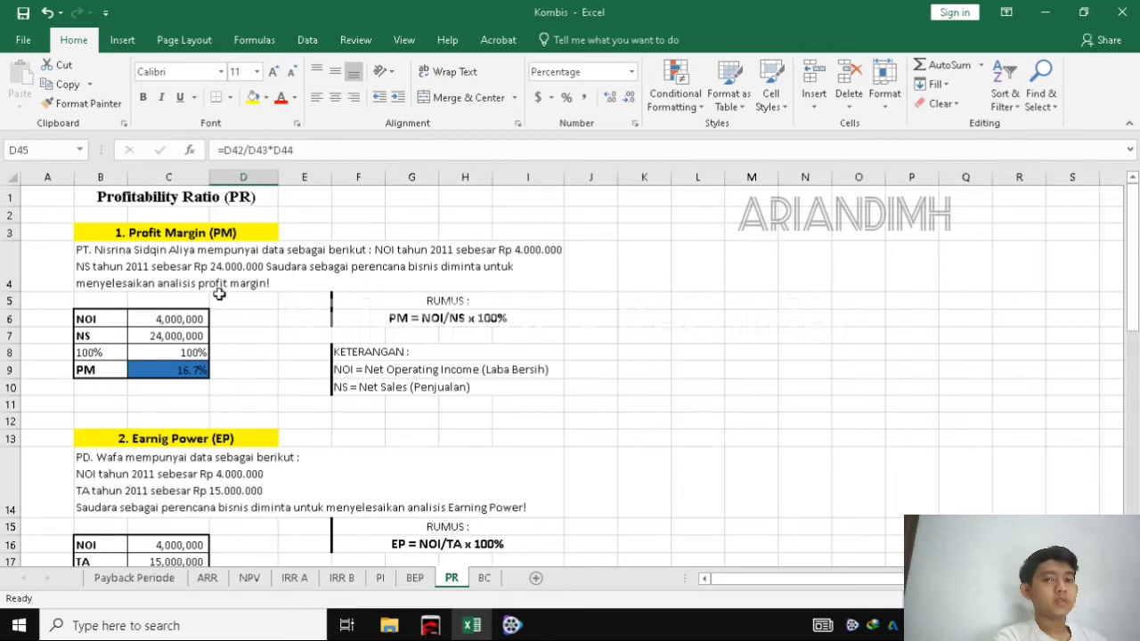
{"action": "scroll", "coordinate": [275, 351], "scroll_direction": "down", "scroll_amount": 6}
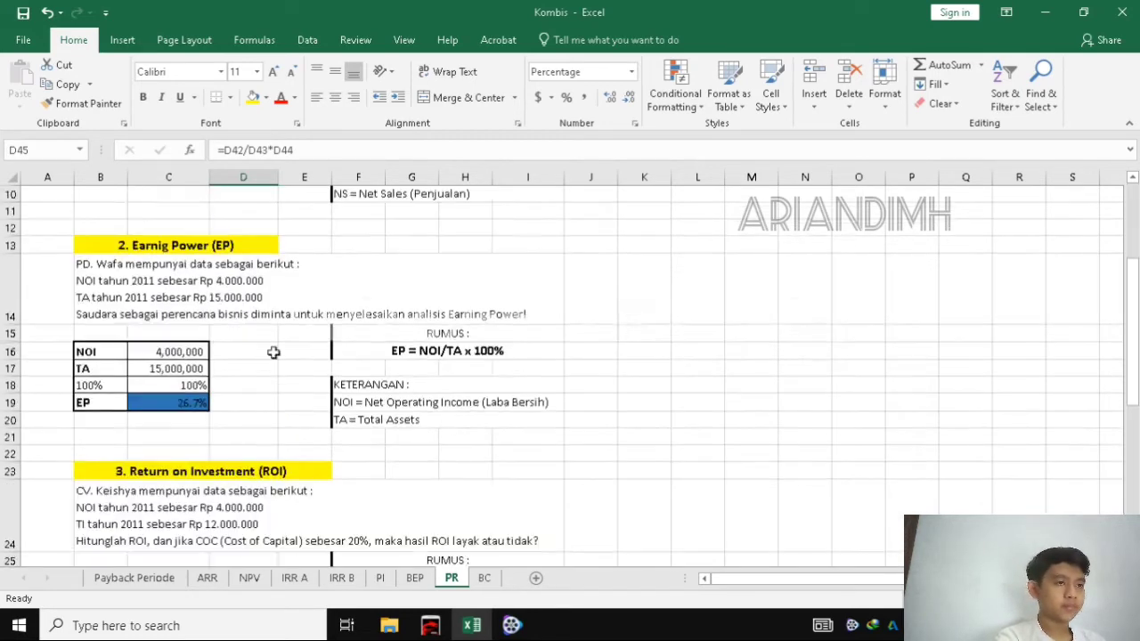
{"action": "scroll", "coordinate": [319, 431], "scroll_direction": "down", "scroll_amount": 5}
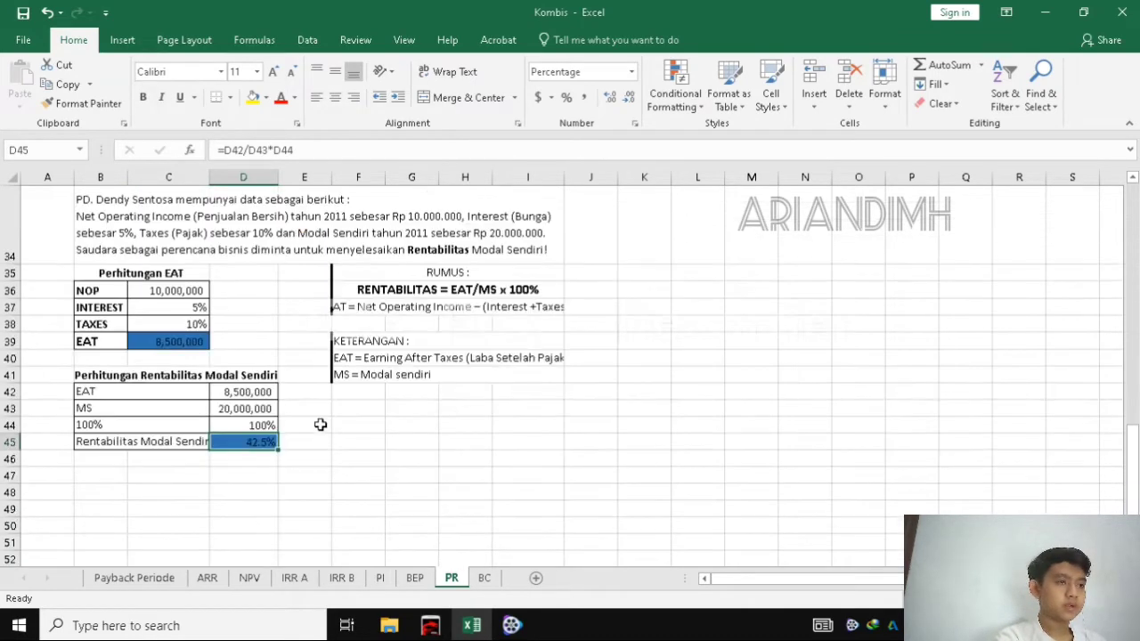
{"action": "scroll", "coordinate": [320, 425], "scroll_direction": "up", "scroll_amount": 7}
{"action": "scroll", "coordinate": [319, 425], "scroll_direction": "up", "scroll_amount": 4}
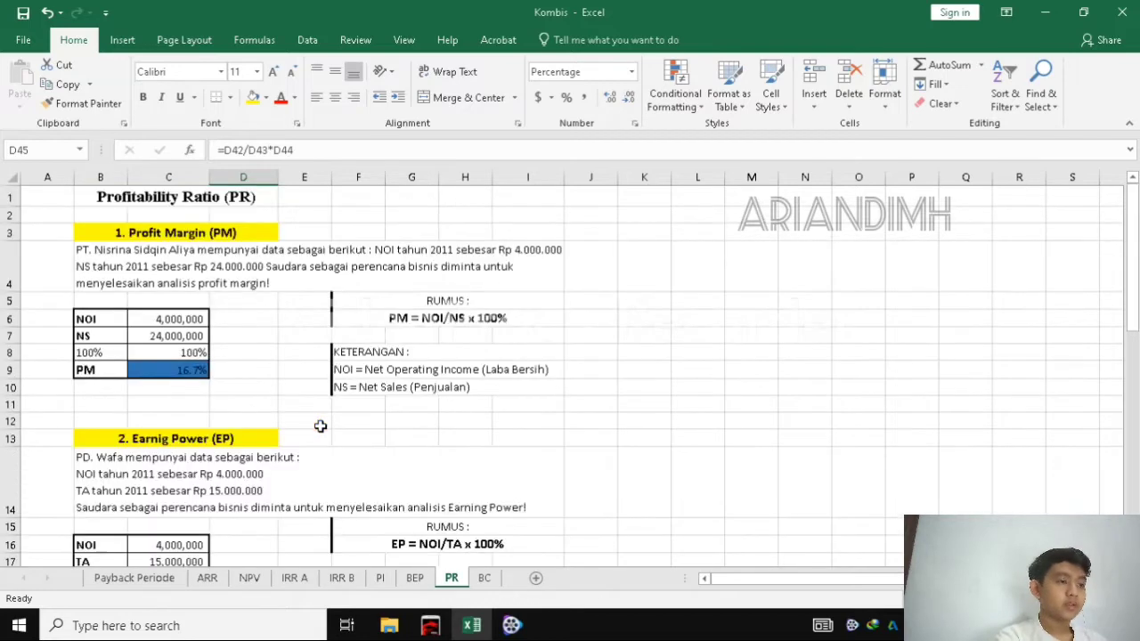
Step: Open the BC worksheet and look through its Benefit dan Cost Tetap and Benefit dan Cost Tidak Tetap sections
{"action": "left_click", "coordinate": [485, 578]}
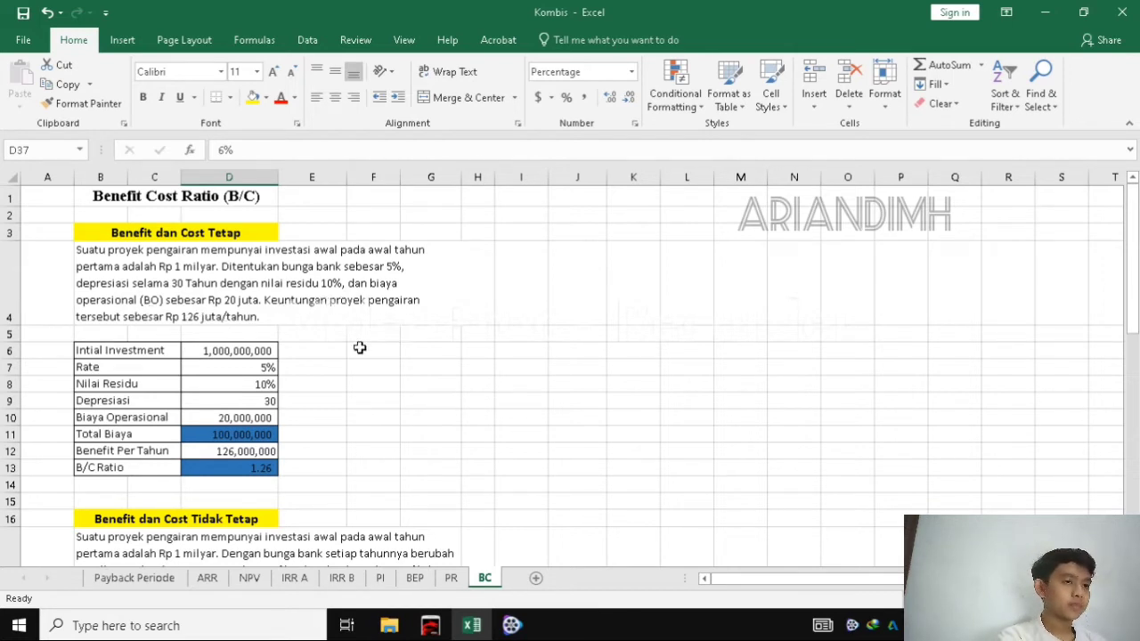
{"action": "scroll", "coordinate": [316, 343], "scroll_direction": "down", "scroll_amount": 7}
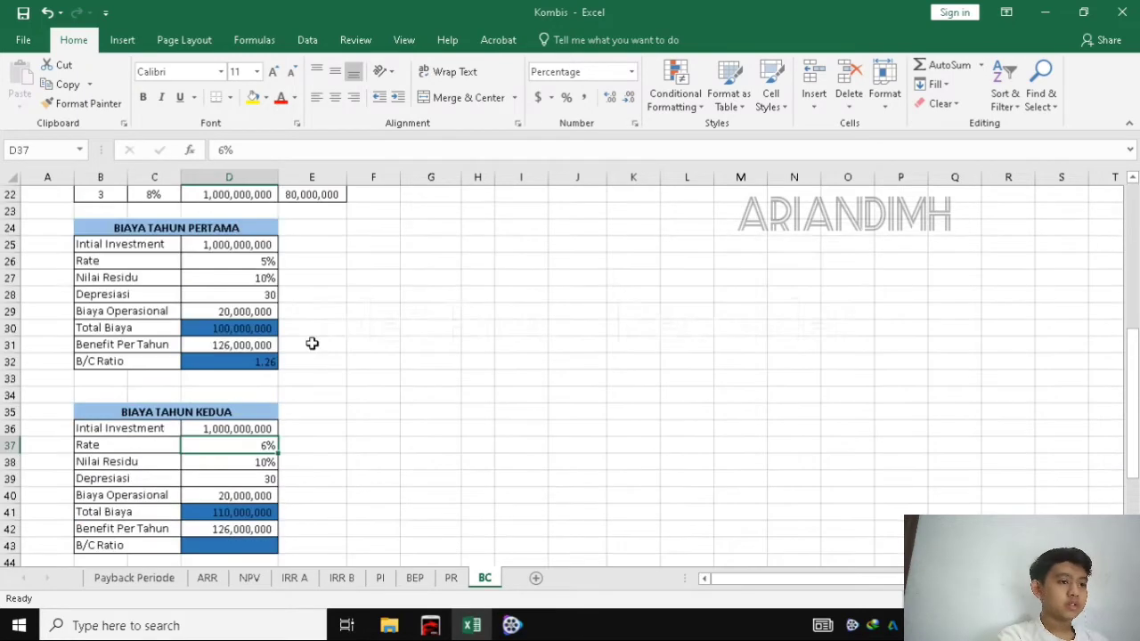
{"action": "scroll", "coordinate": [311, 343], "scroll_direction": "up", "scroll_amount": 7}
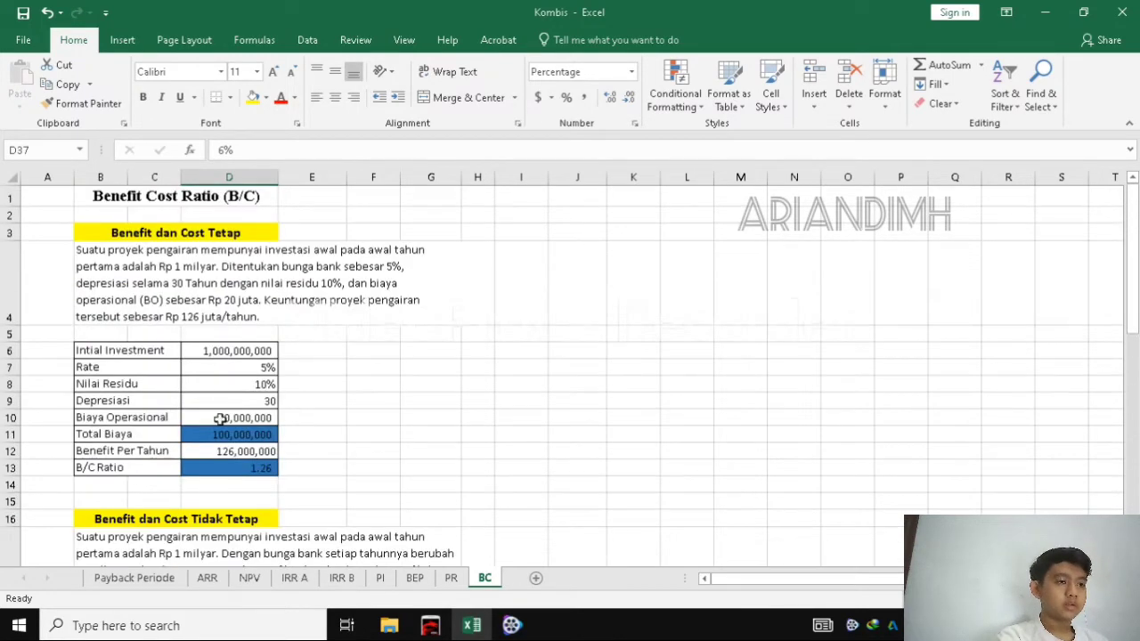
Step: Clear the existing contents of the Total Biaya cell D11 and the B/C Ratio cell D13 in the Benefit dan Cost Tetap table
{"action": "double_click", "coordinate": [222, 434]}
{"action": "left_click", "coordinate": [231, 467]}
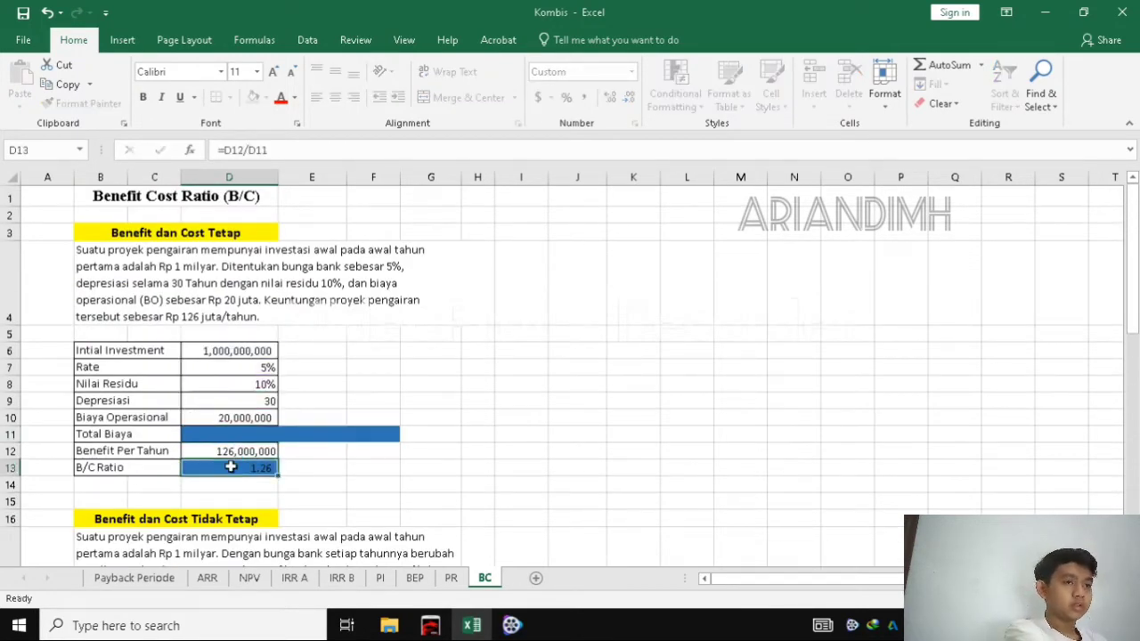
{"action": "left_click", "coordinate": [378, 450]}
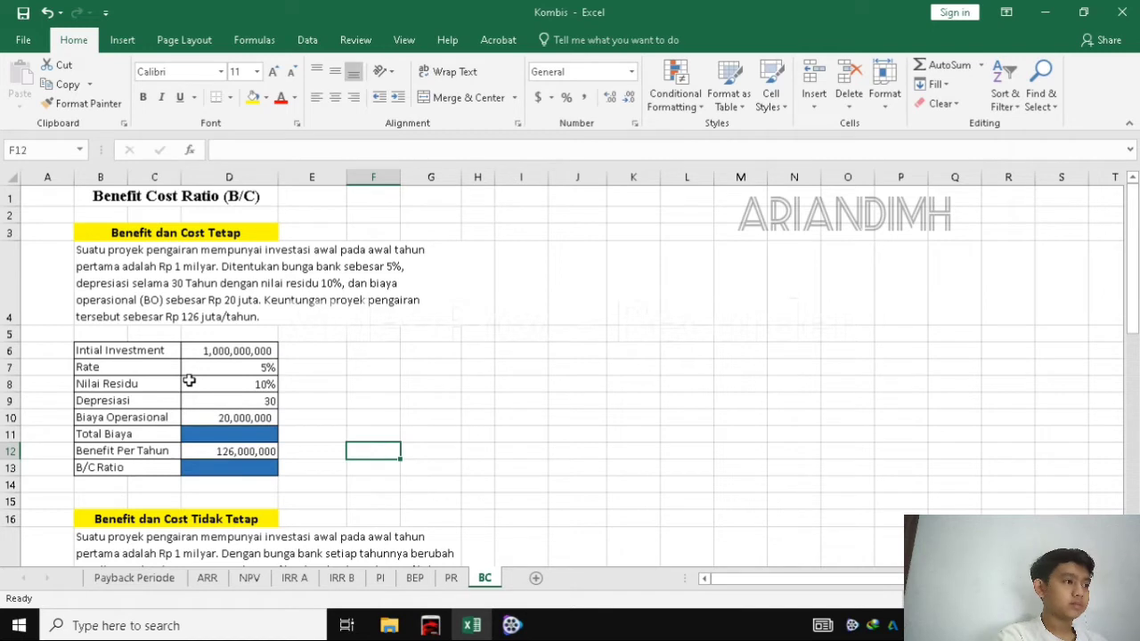
{"action": "left_click", "coordinate": [200, 434]}
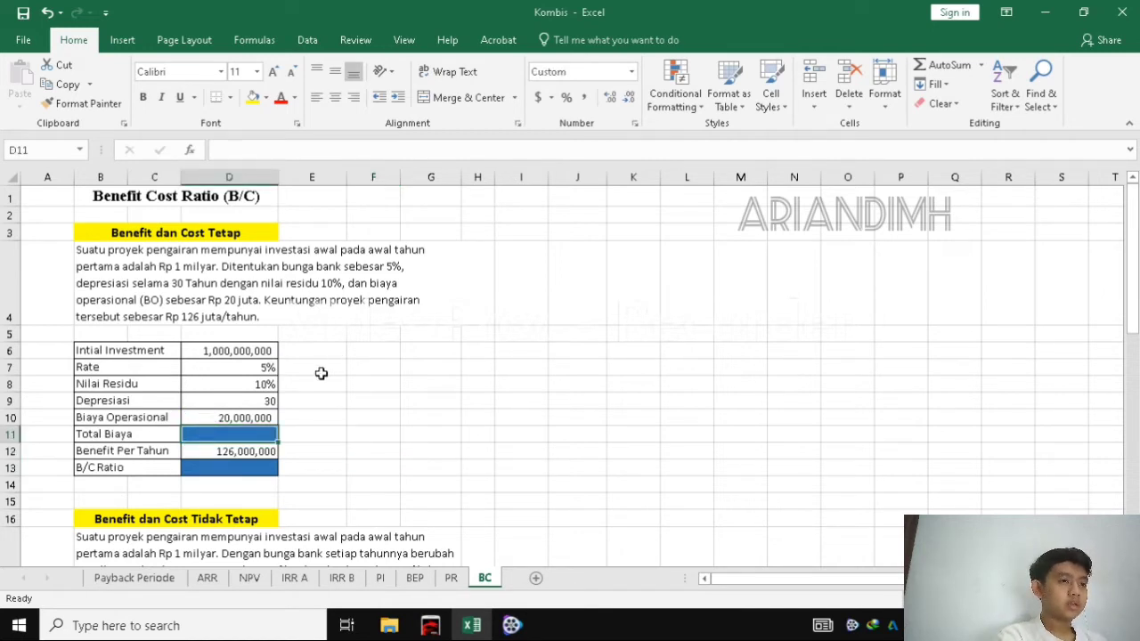
{"action": "left_click", "coordinate": [115, 469]}
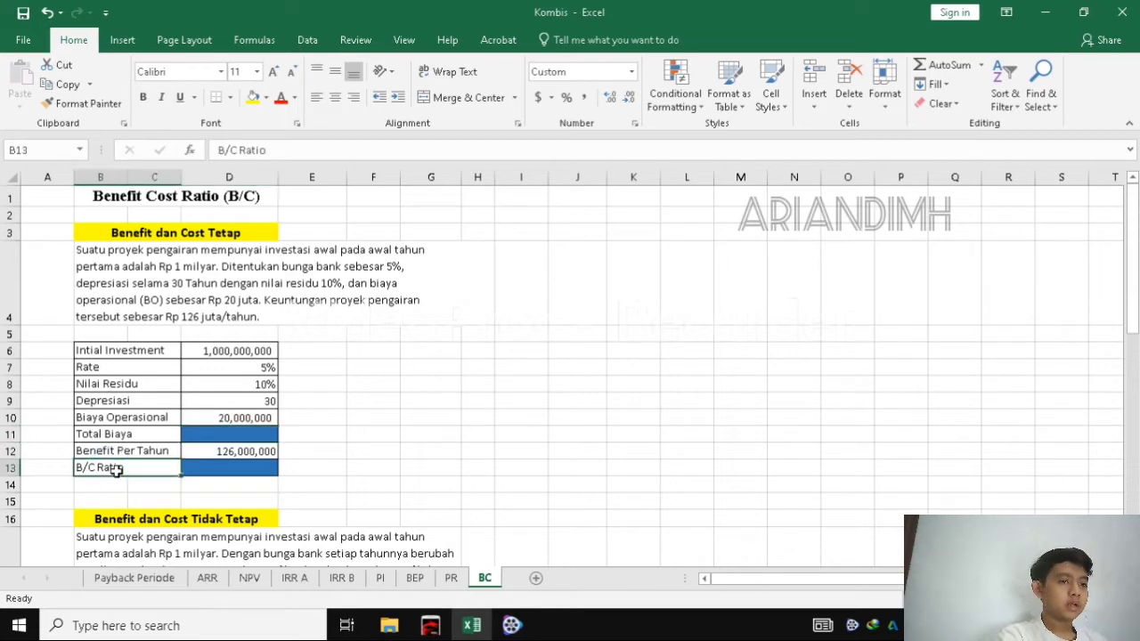
{"action": "left_click", "coordinate": [226, 467]}
{"action": "double_click", "coordinate": [229, 469]}
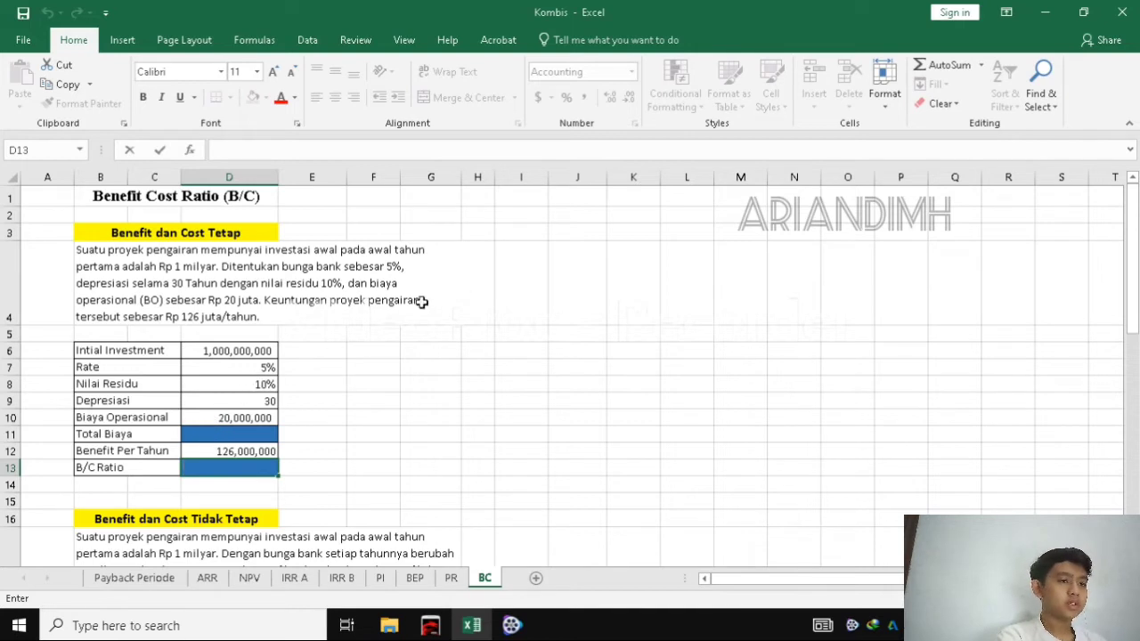
Step: Try to calculate Total Biaya in D11 from investment, rate, residual value, depreciation and operating cost with =(D6*D7)+D6-(D6*D8))/D9+D10
{"action": "left_click", "coordinate": [229, 434]}
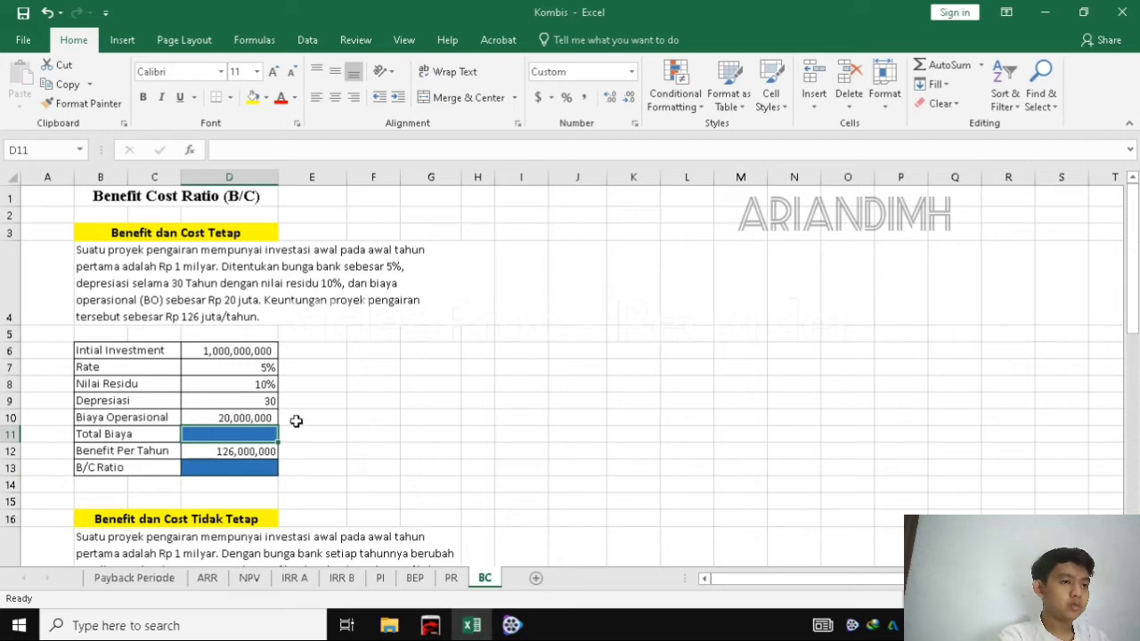
{"action": "type", "text": "="}
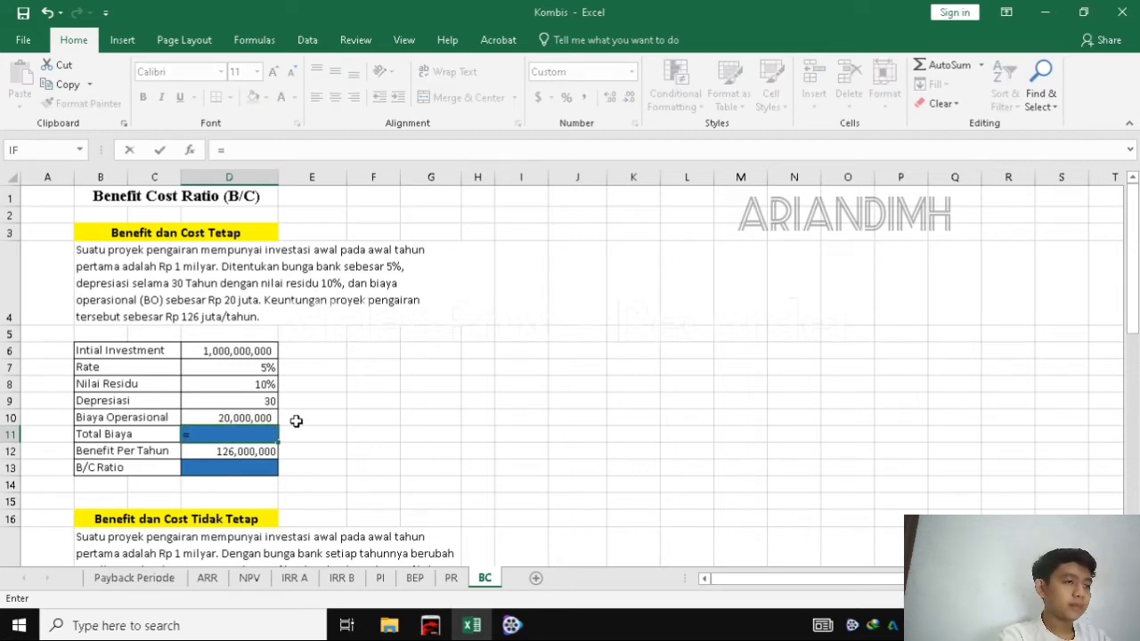
{"action": "type", "text": "("}
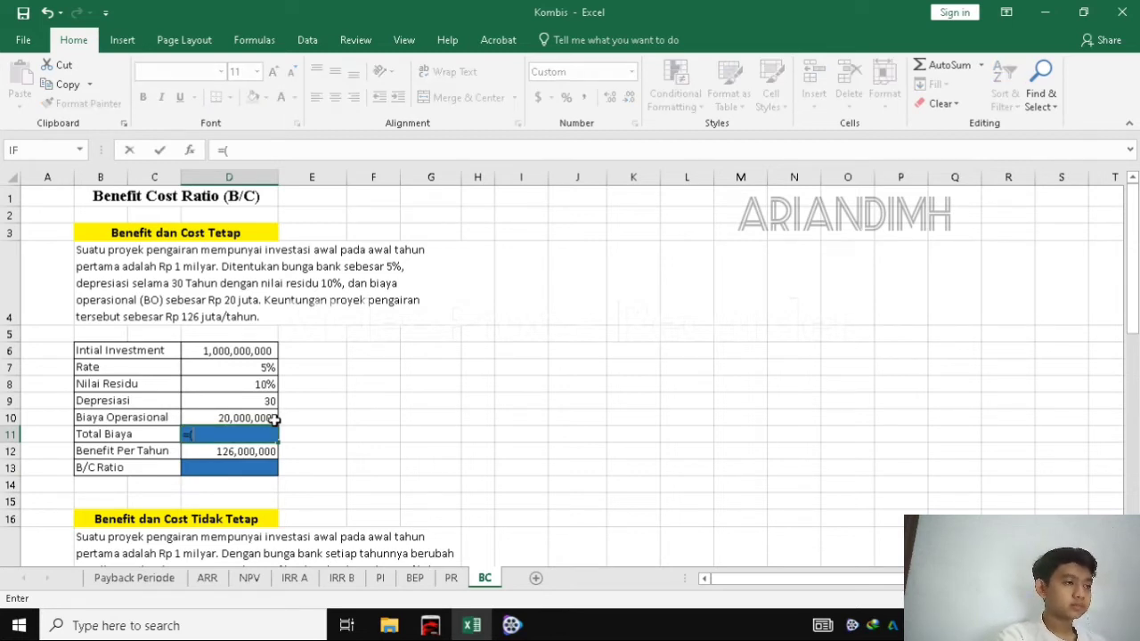
{"action": "left_click", "coordinate": [203, 352]}
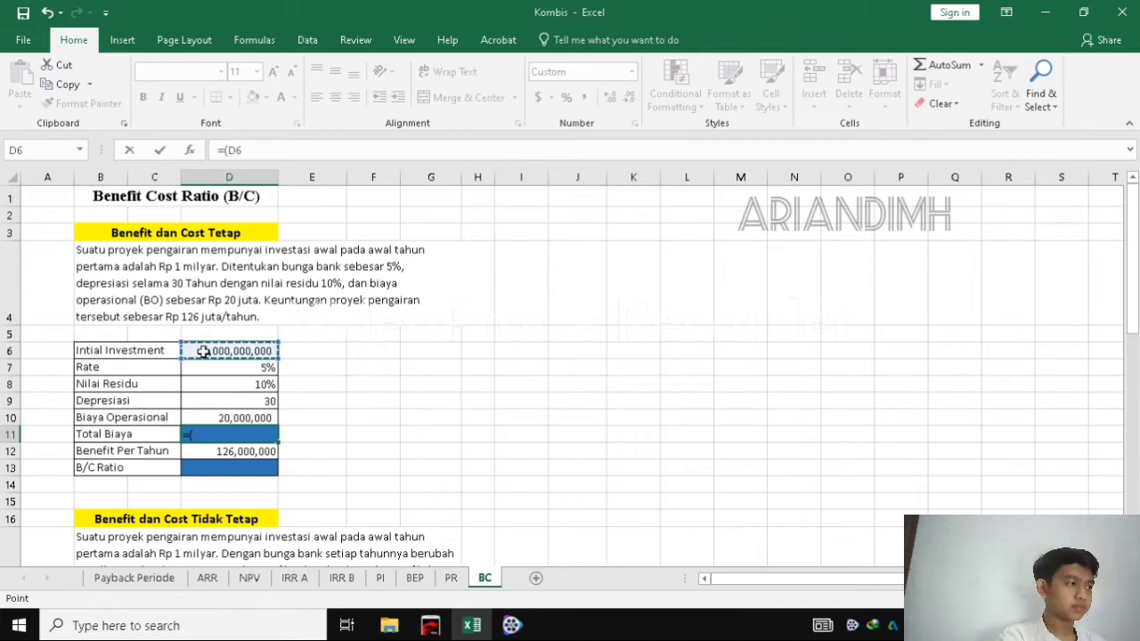
{"action": "type", "text": "*"}
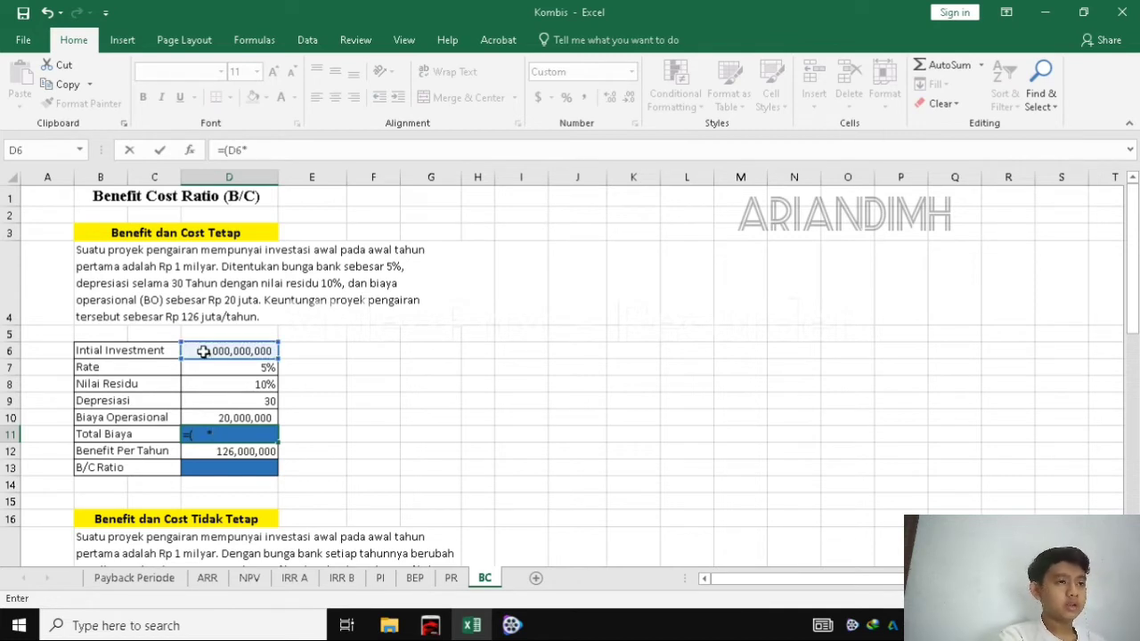
{"action": "left_click", "coordinate": [253, 368]}
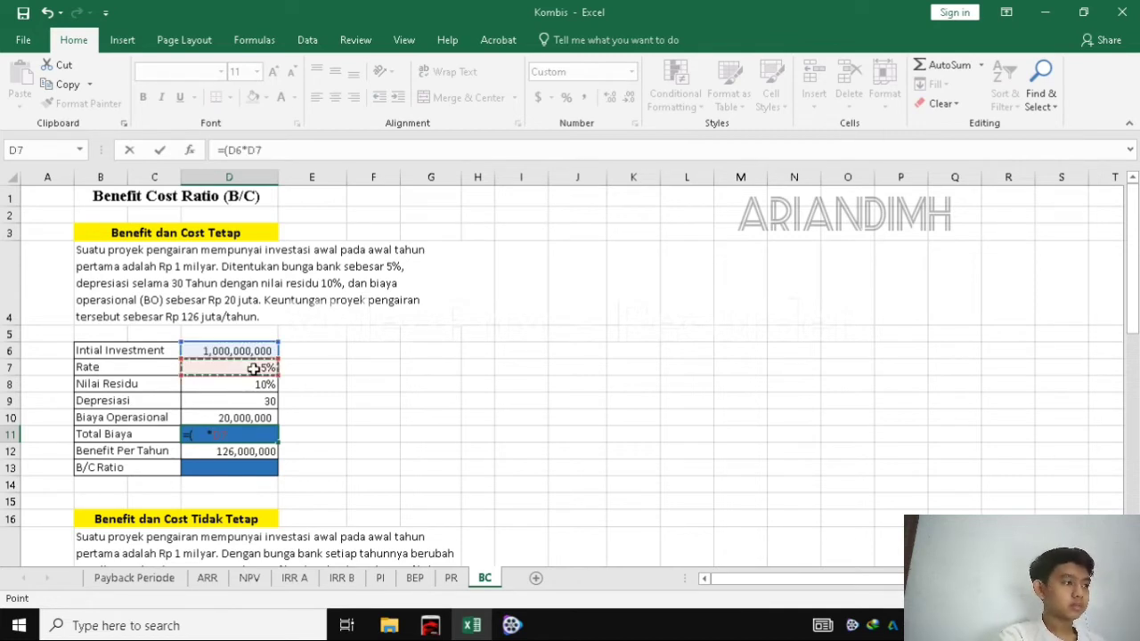
{"action": "type", "text": ")+"}
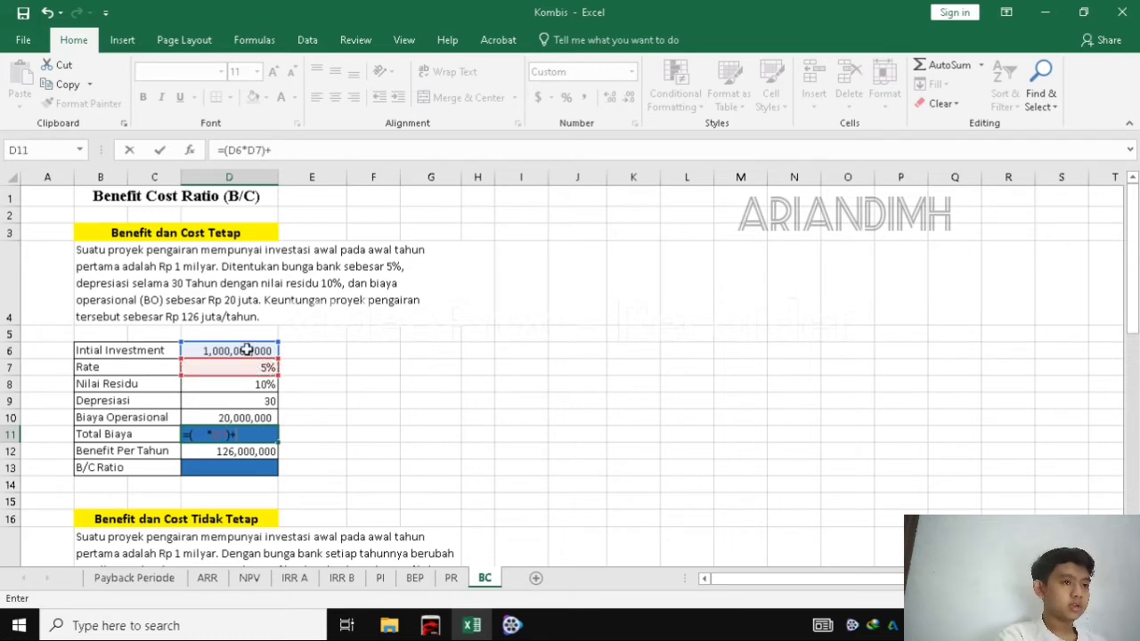
{"action": "left_click", "coordinate": [241, 351]}
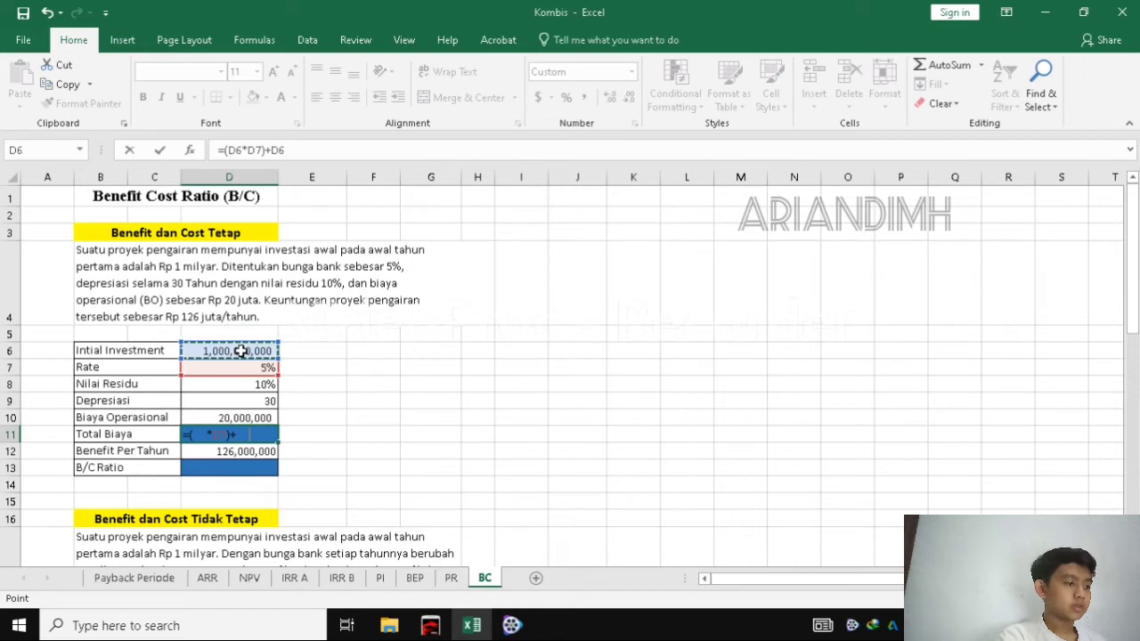
{"action": "type", "text": "-"}
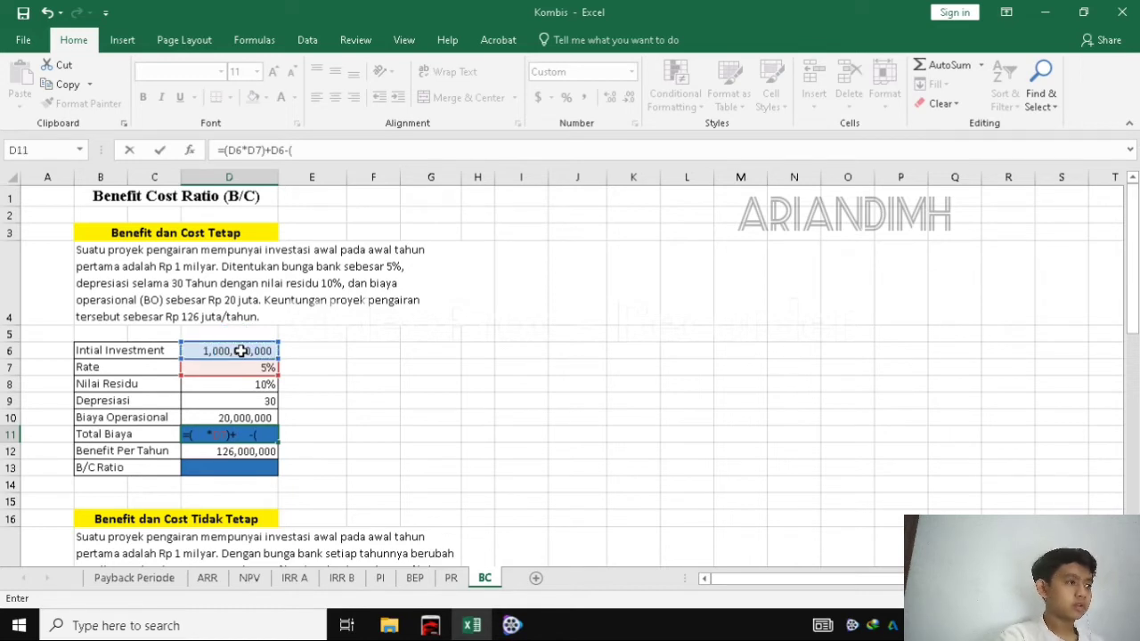
{"action": "type", "text": "("}
{"action": "left_click", "coordinate": [240, 351]}
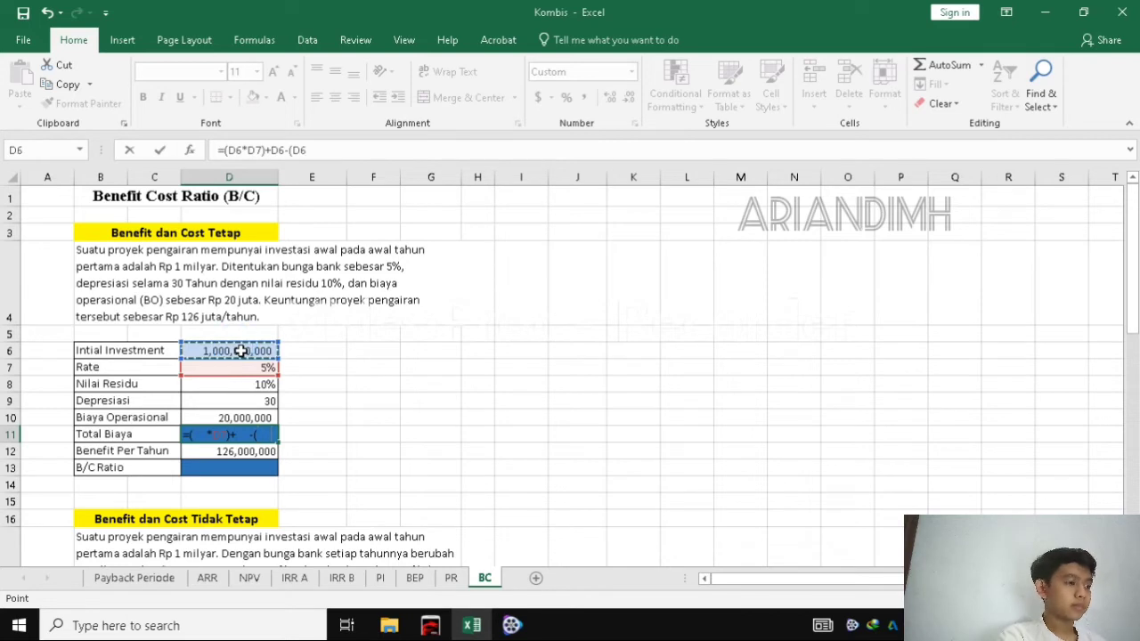
{"action": "type", "text": "*"}
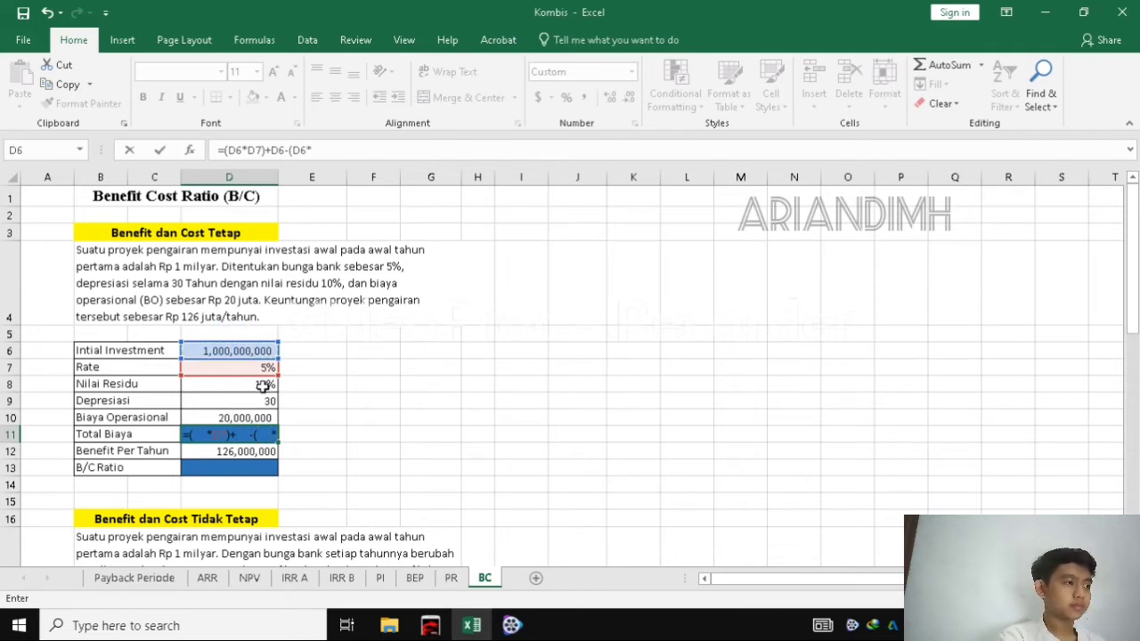
{"action": "left_click", "coordinate": [262, 385]}
{"action": "type", "text": "))"}
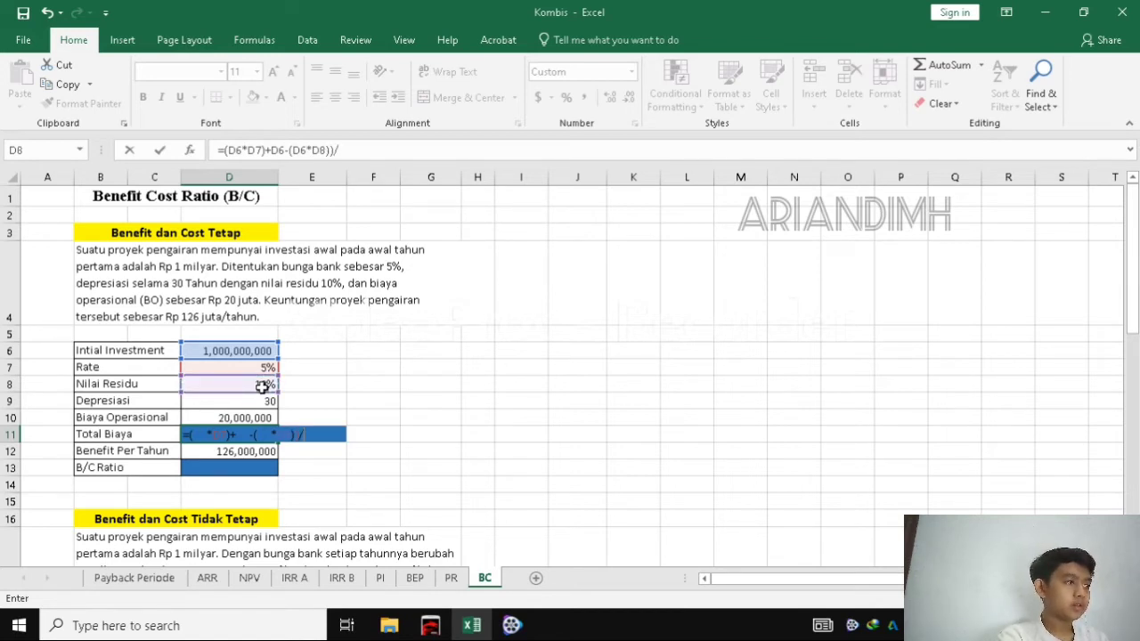
{"action": "type", "text": "/"}
{"action": "left_click", "coordinate": [259, 402]}
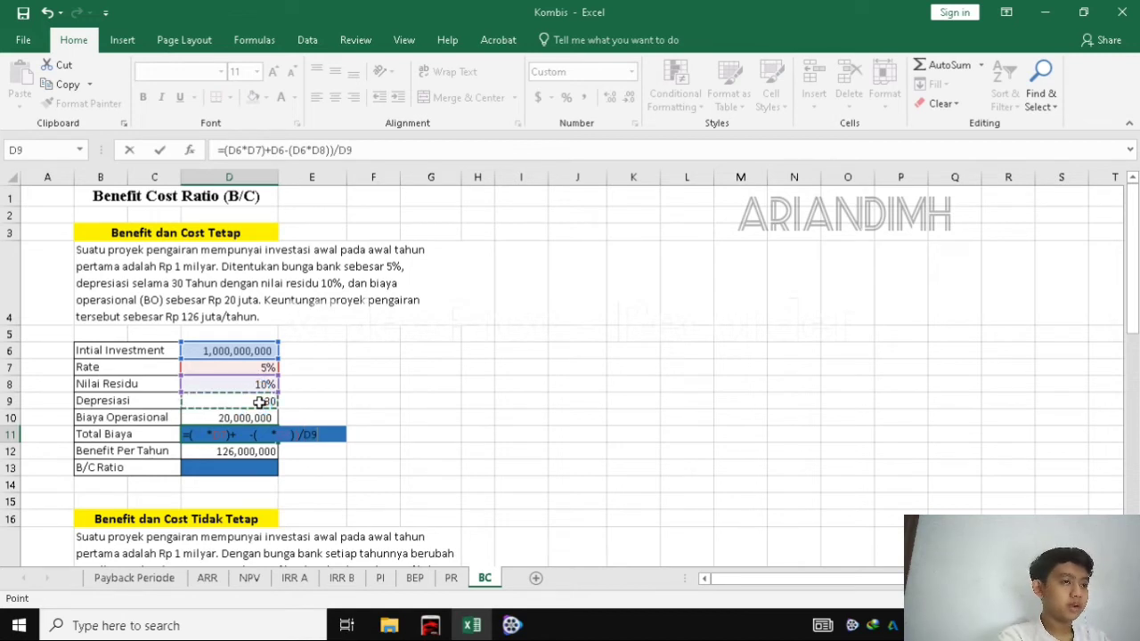
{"action": "type", "text": "+"}
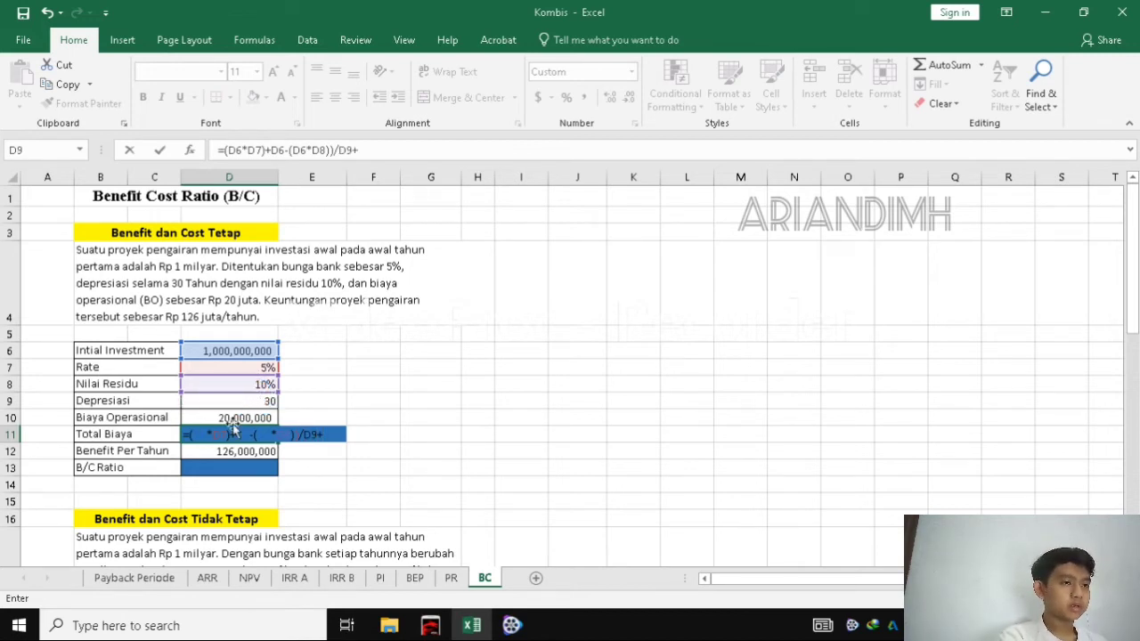
{"action": "left_click", "coordinate": [243, 417]}
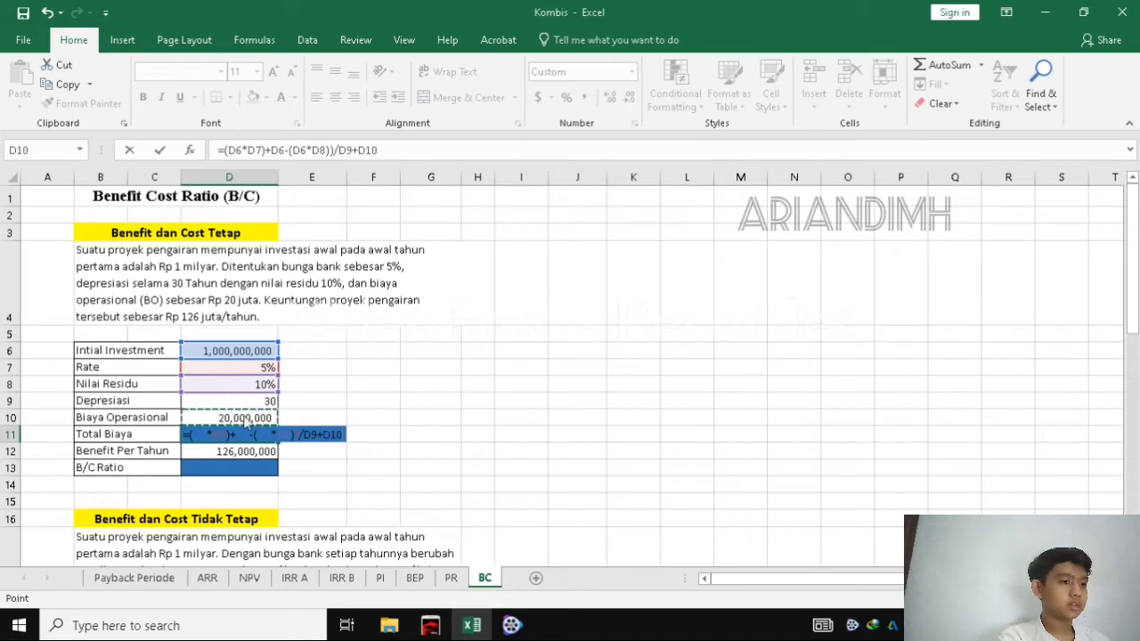
{"action": "key", "text": "Return"}
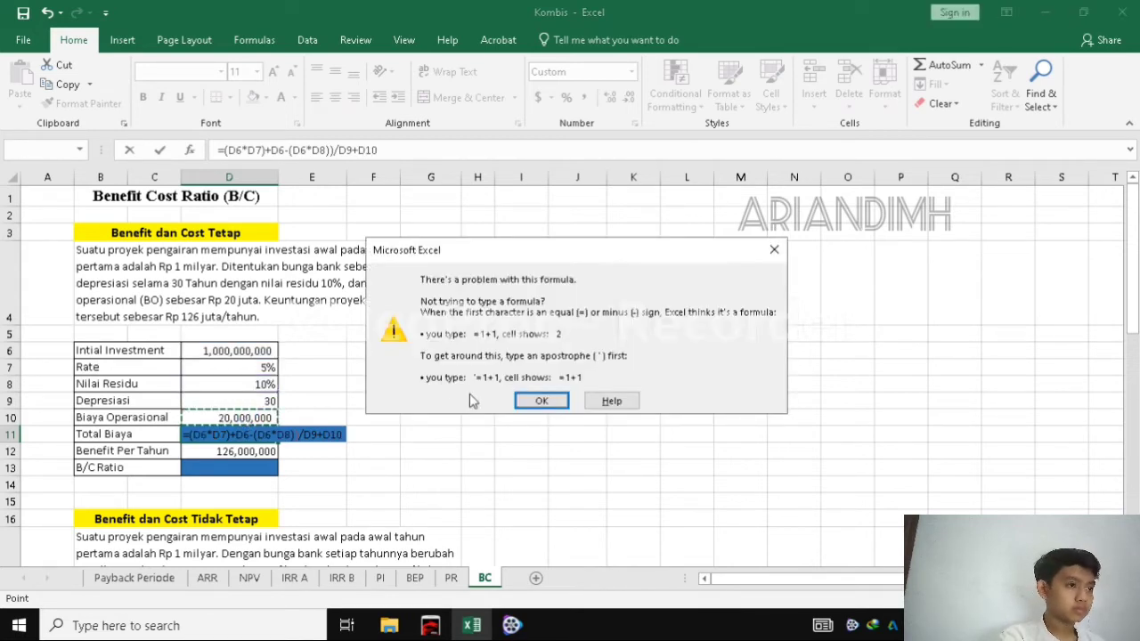
{"action": "left_click", "coordinate": [534, 399]}
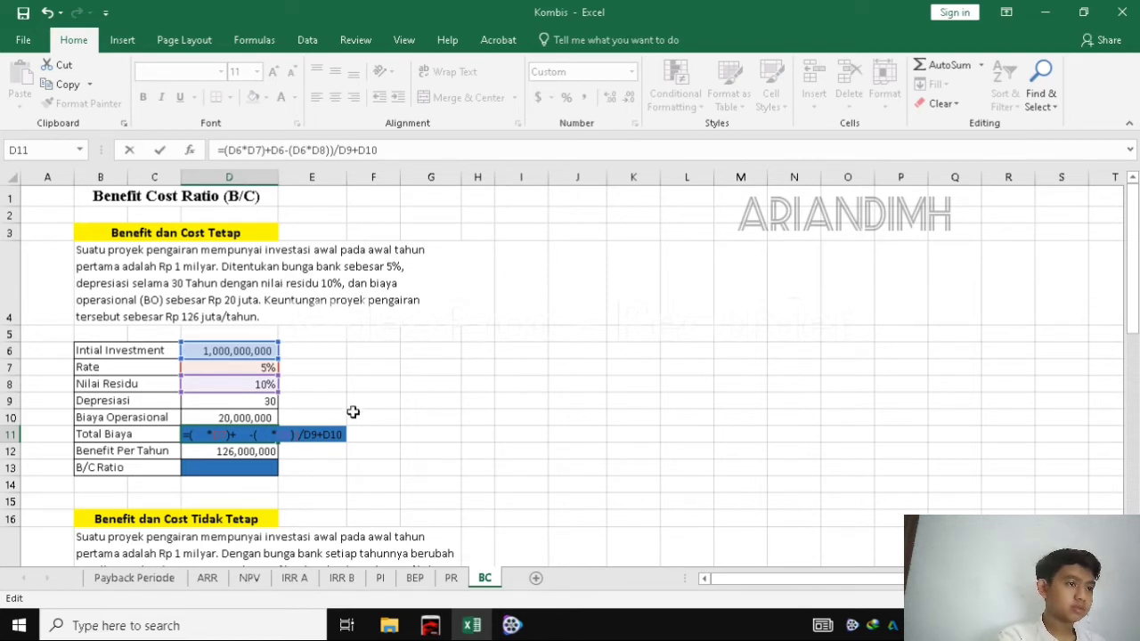
Step: Discard the faulty Total Biaya formula, leaving D11 empty for a new entry
{"action": "type", "text": "d"}
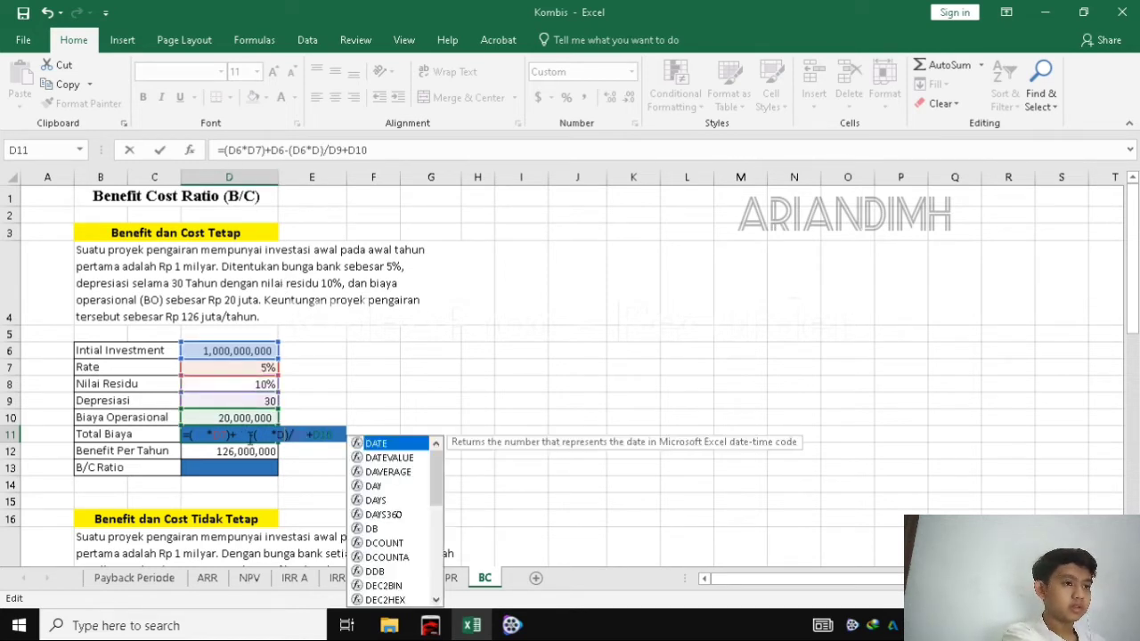
{"action": "left_click", "coordinate": [312, 401]}
{"action": "double_click", "coordinate": [248, 435]}
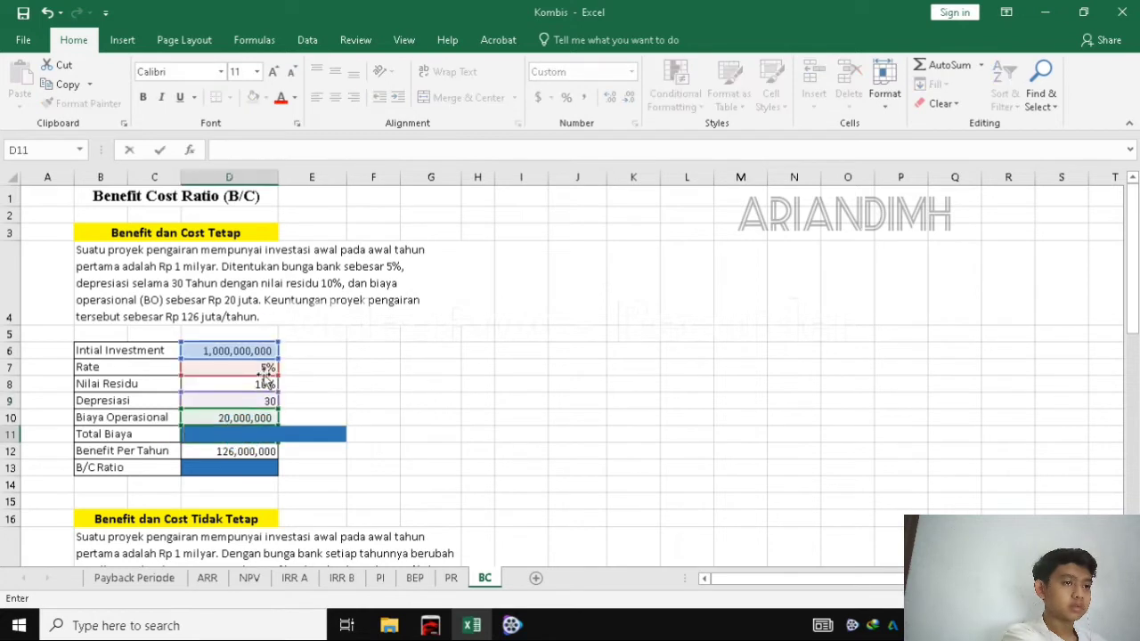
{"action": "left_click", "coordinate": [293, 400]}
{"action": "left_click", "coordinate": [238, 435]}
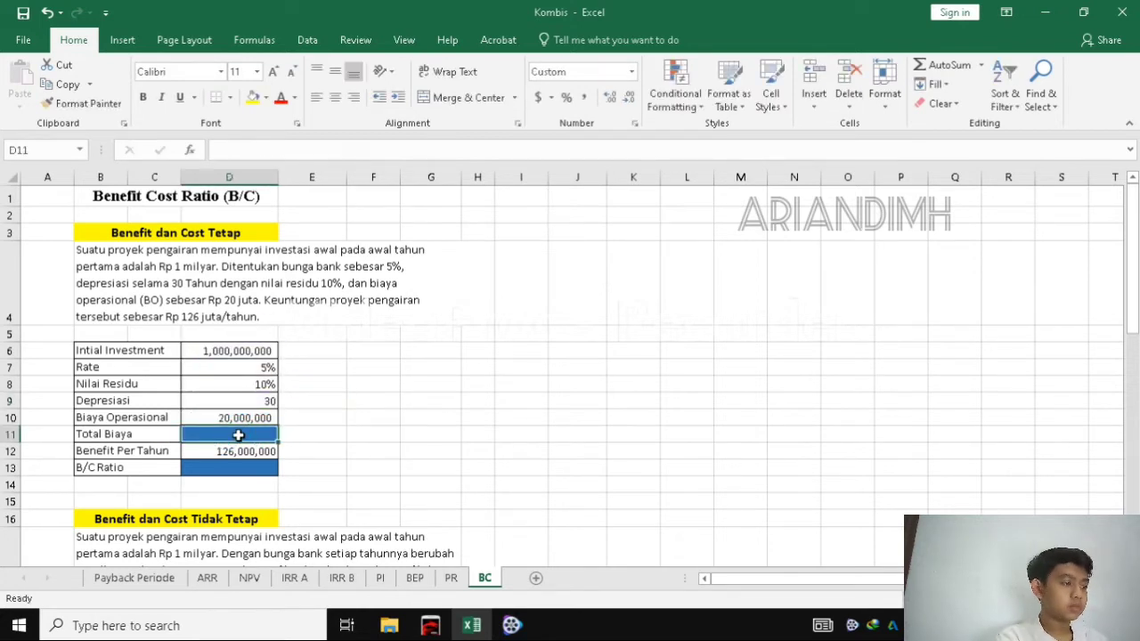
Step: Calculate Total Biaya in D11 of the Benefit dan Cost Tetap table with =(D6*D7)+(D6-(D6*D8))/D9+D10
{"action": "type", "text": "="}
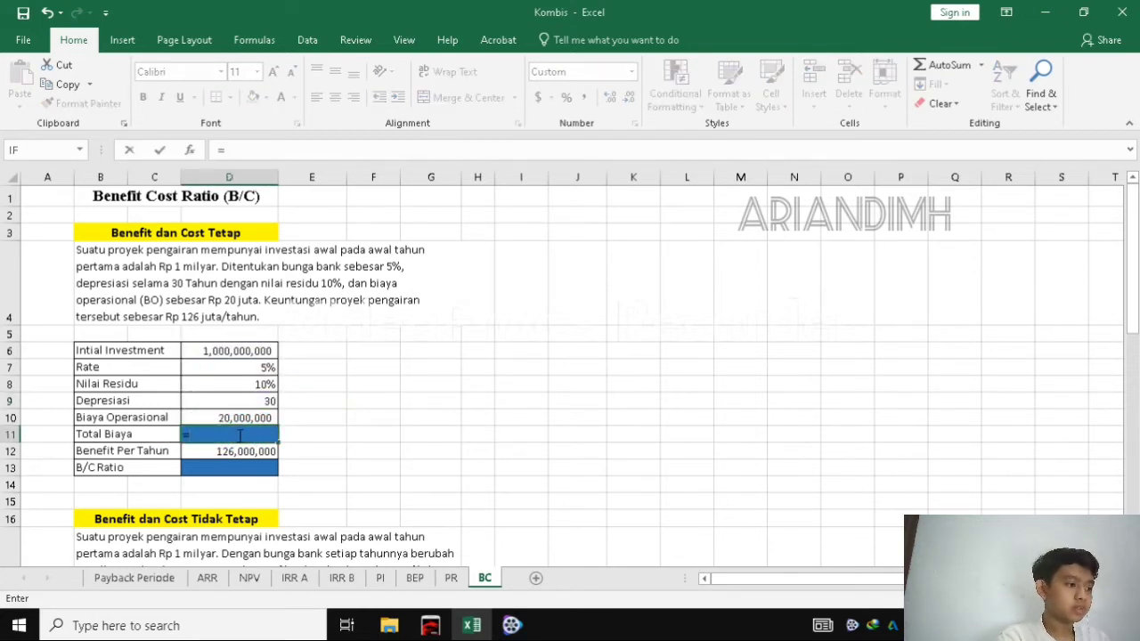
{"action": "type", "text": "("}
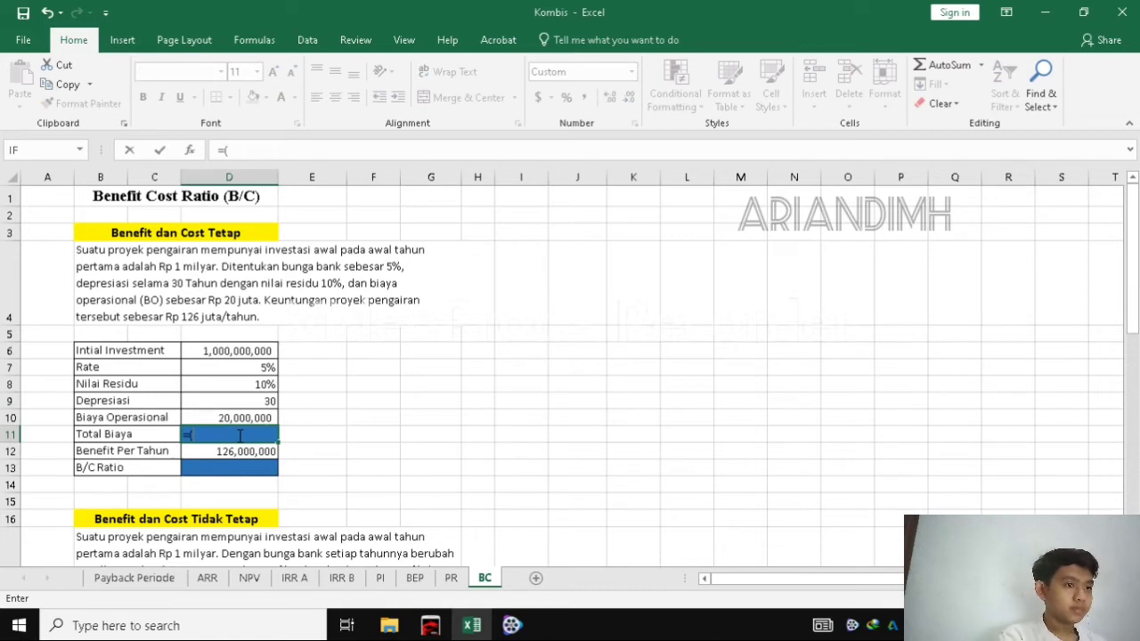
{"action": "left_click", "coordinate": [243, 351]}
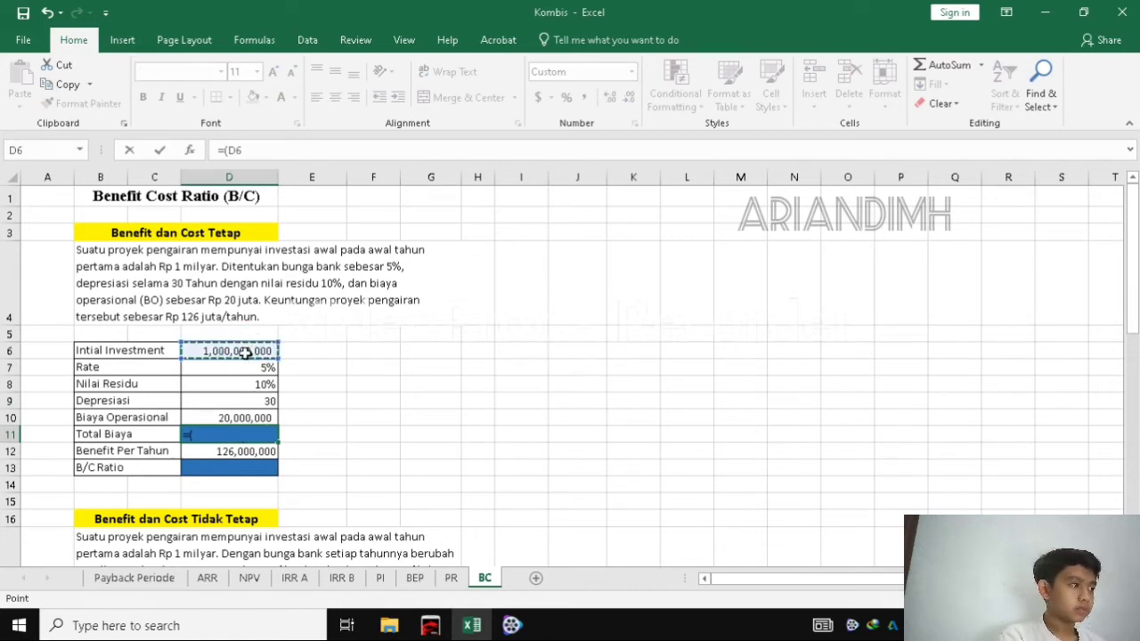
{"action": "type", "text": "*"}
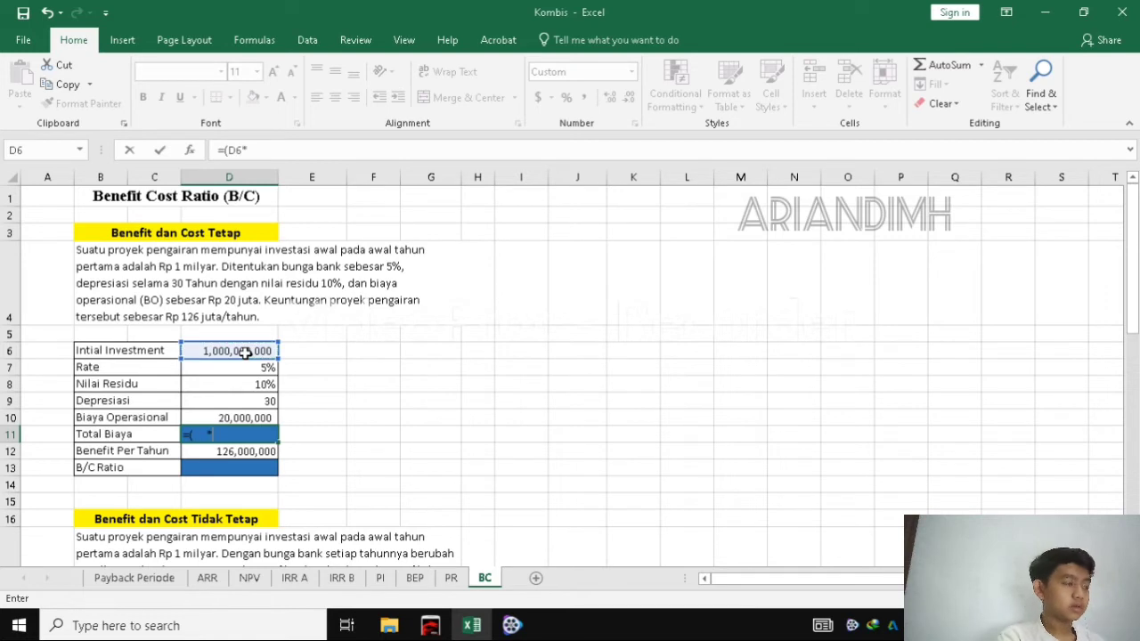
{"action": "left_click", "coordinate": [254, 371]}
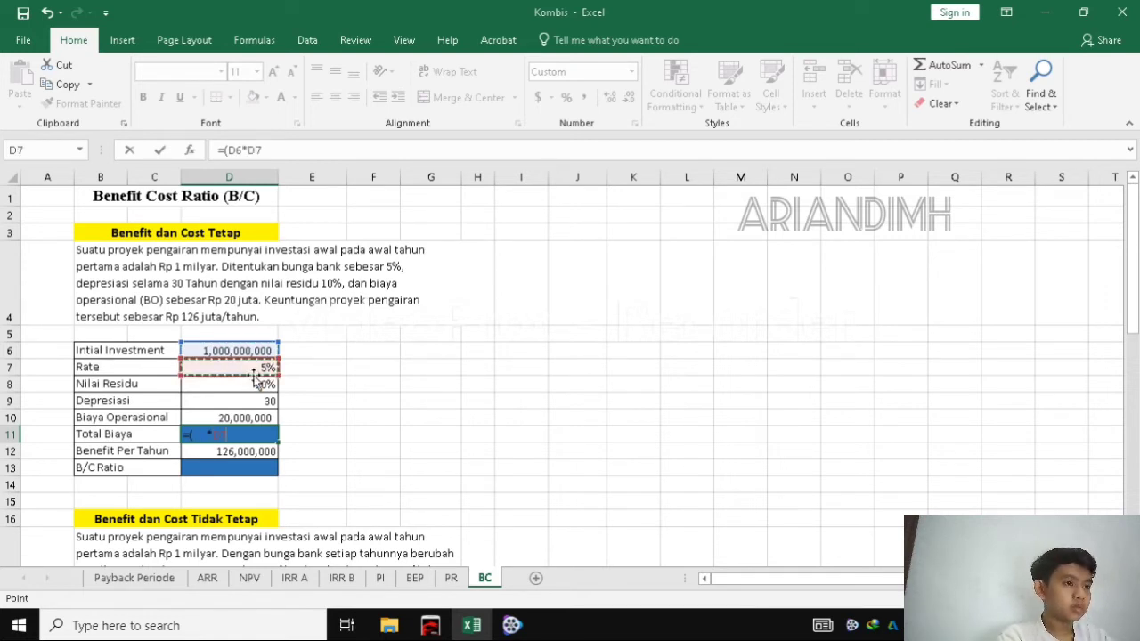
{"action": "type", "text": ")+("}
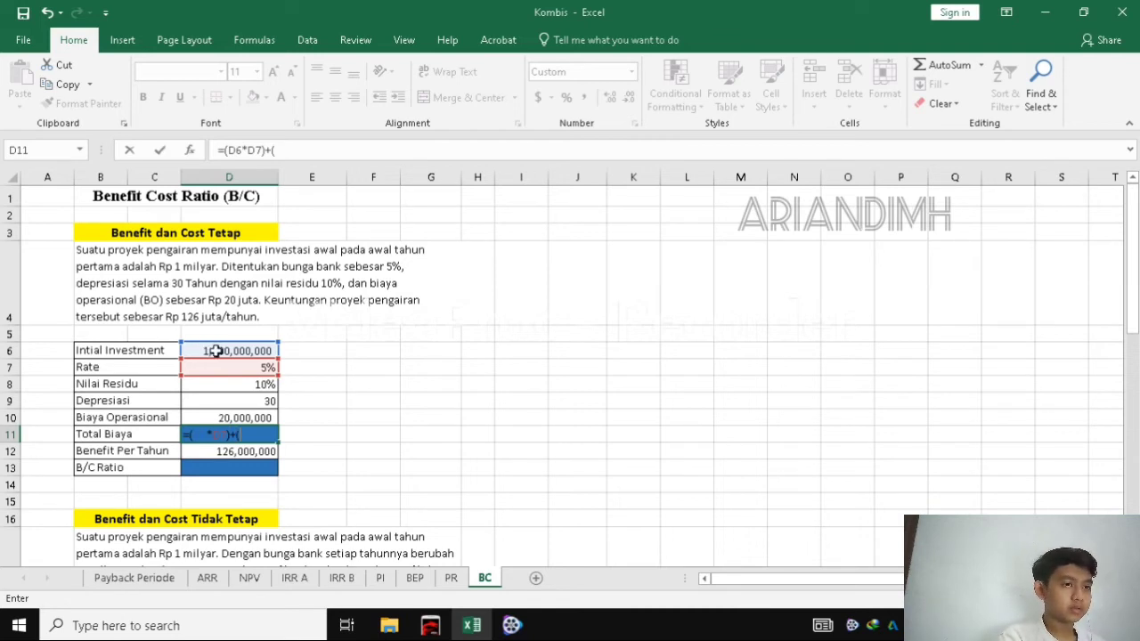
{"action": "left_click", "coordinate": [218, 350]}
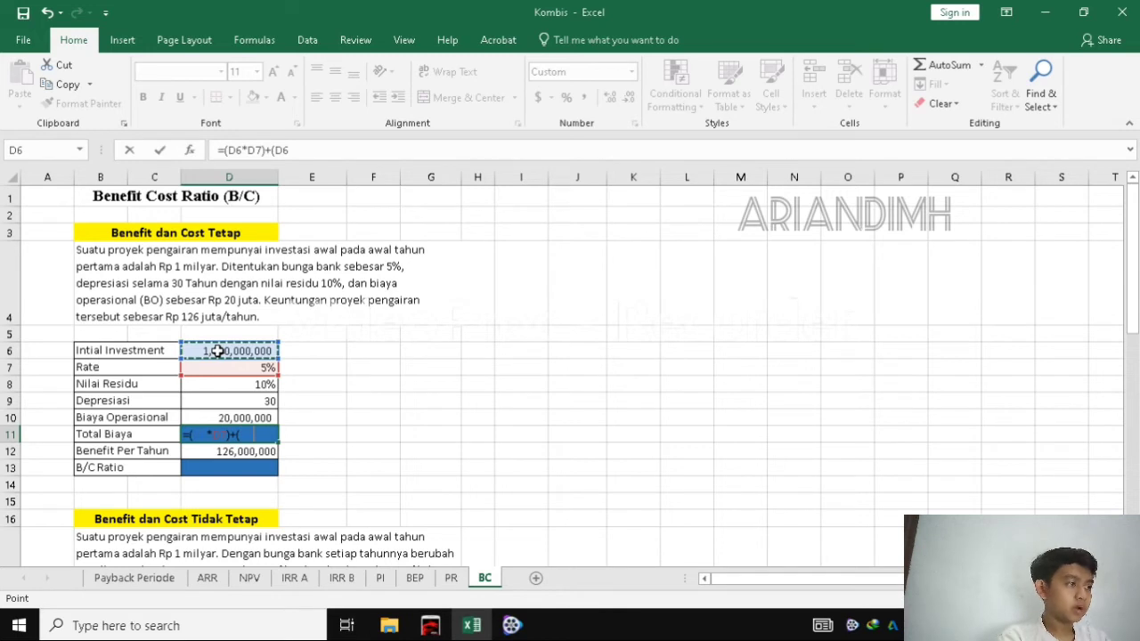
{"action": "type", "text": "-("}
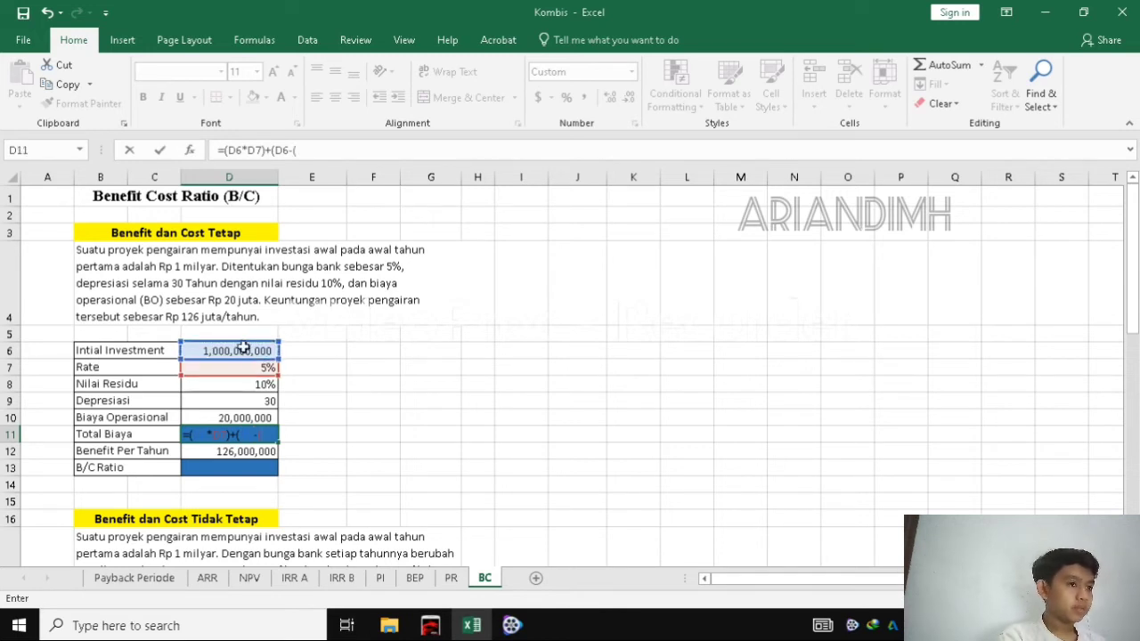
{"action": "left_click", "coordinate": [240, 350]}
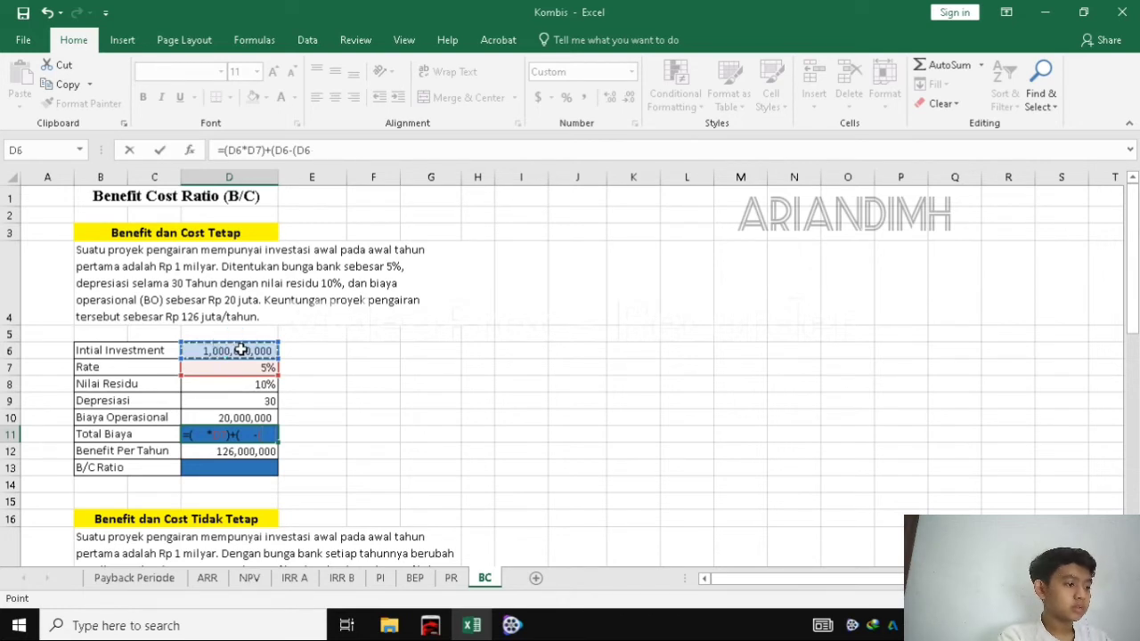
{"action": "type", "text": "*"}
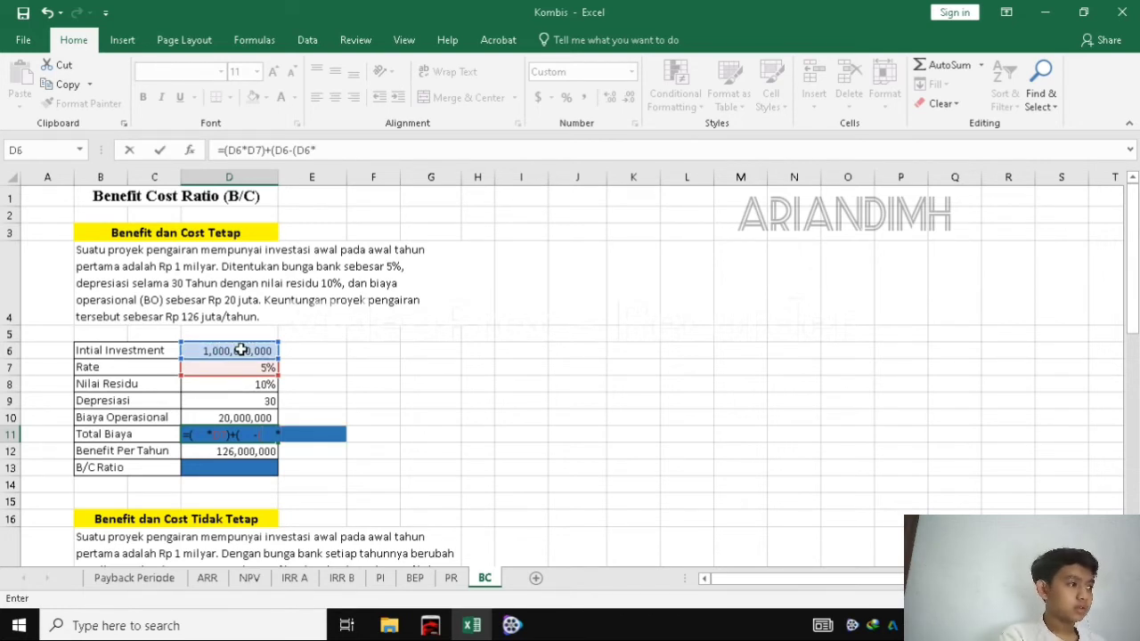
{"action": "left_click", "coordinate": [248, 383]}
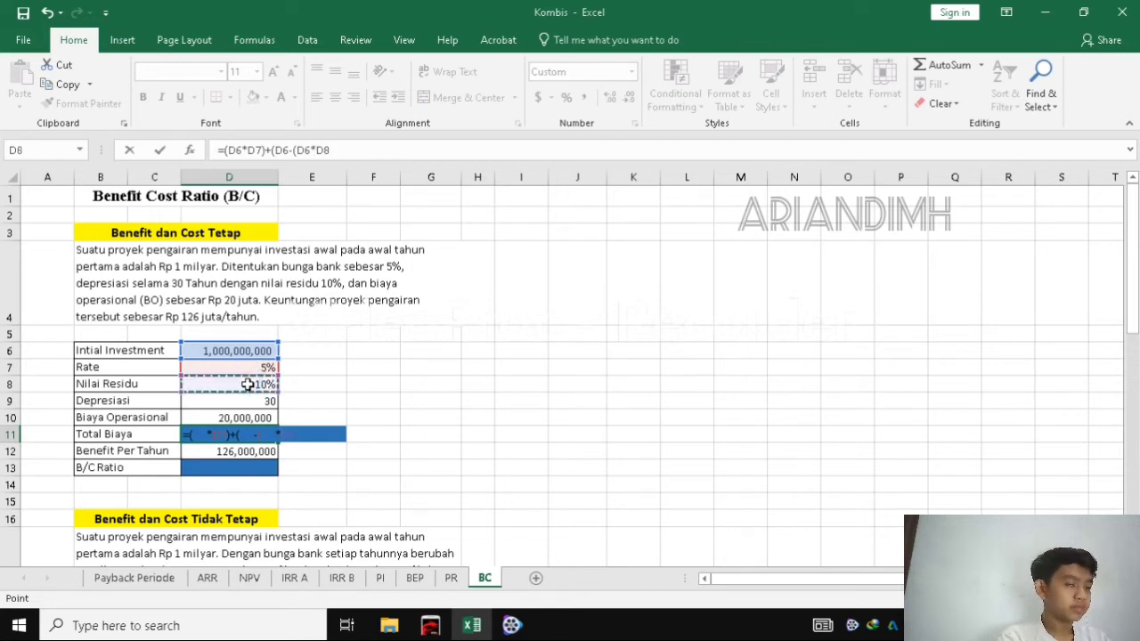
{"action": "type", "text": ")"}
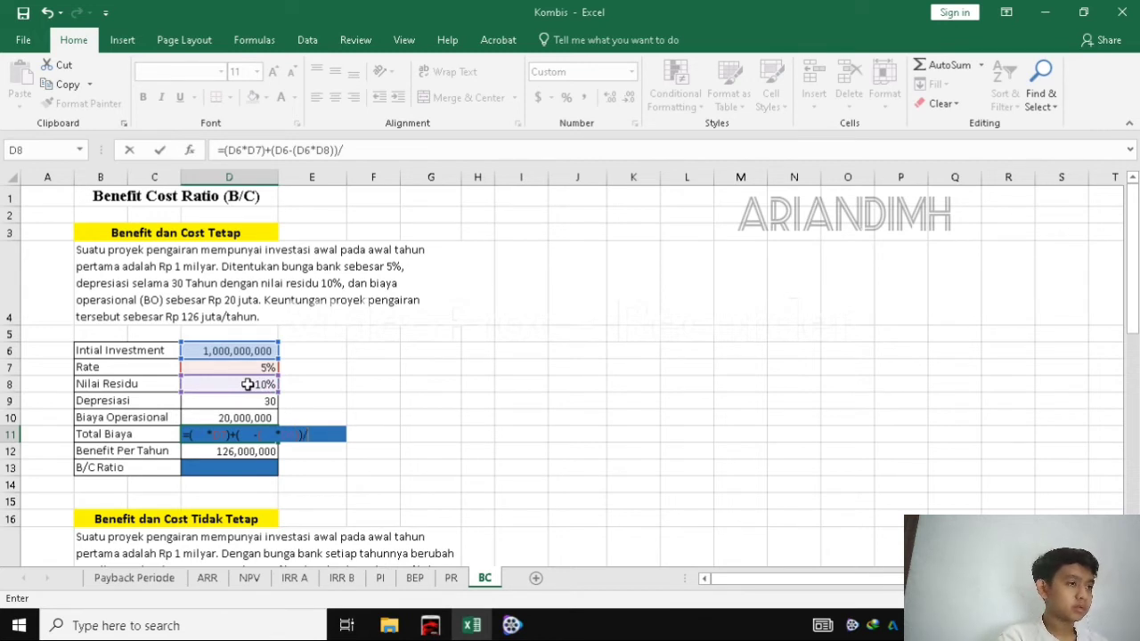
{"action": "type", "text": "/"}
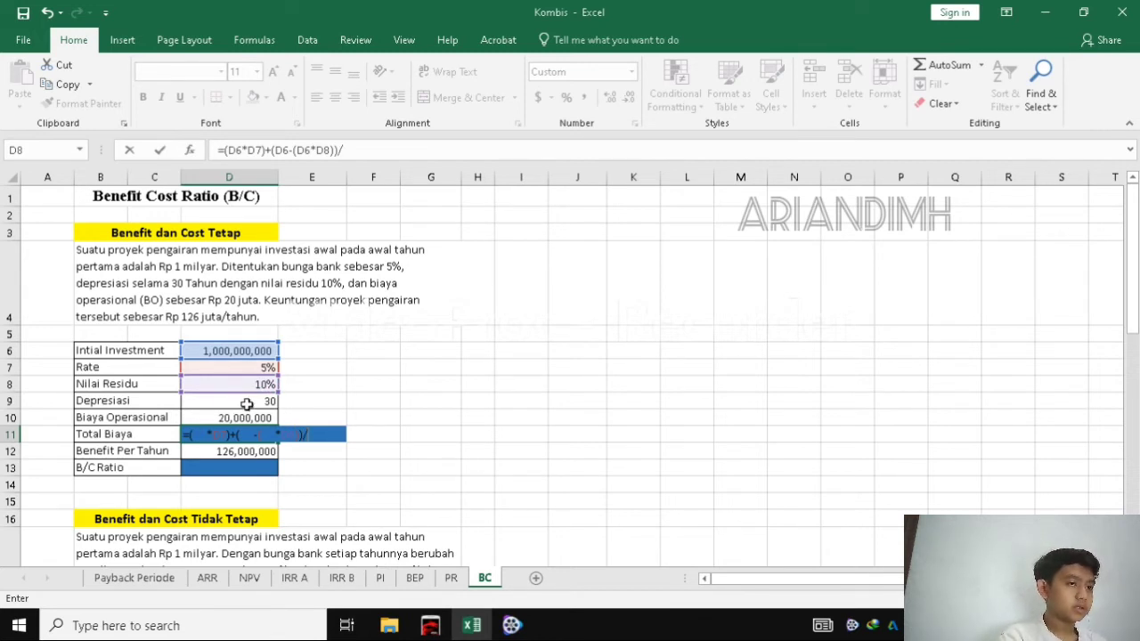
{"action": "left_click", "coordinate": [247, 404]}
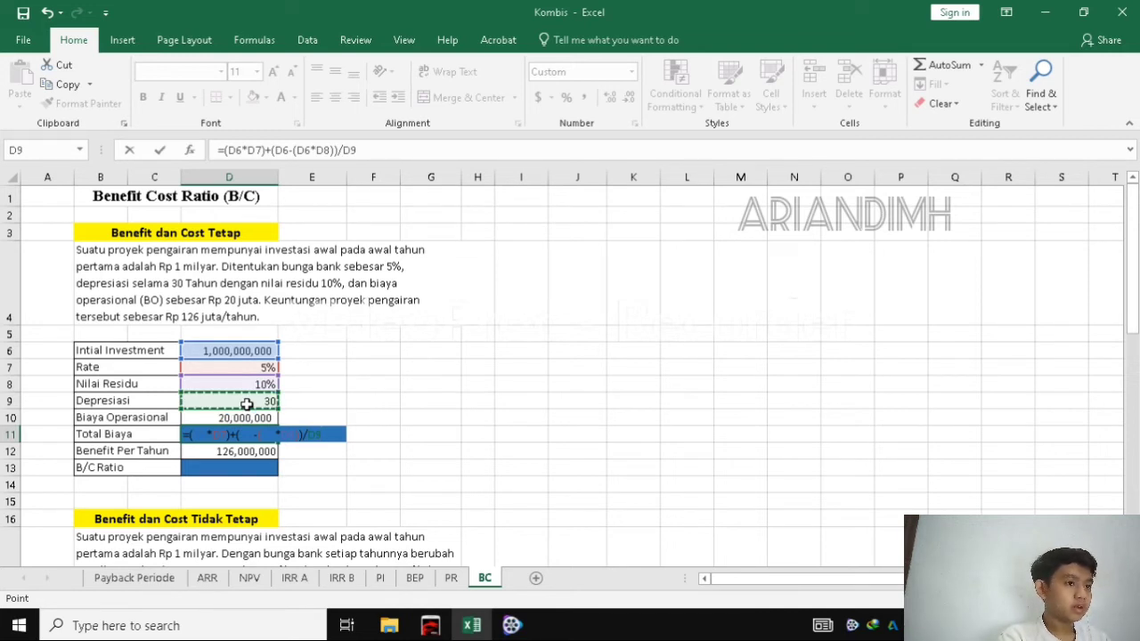
{"action": "type", "text": "+"}
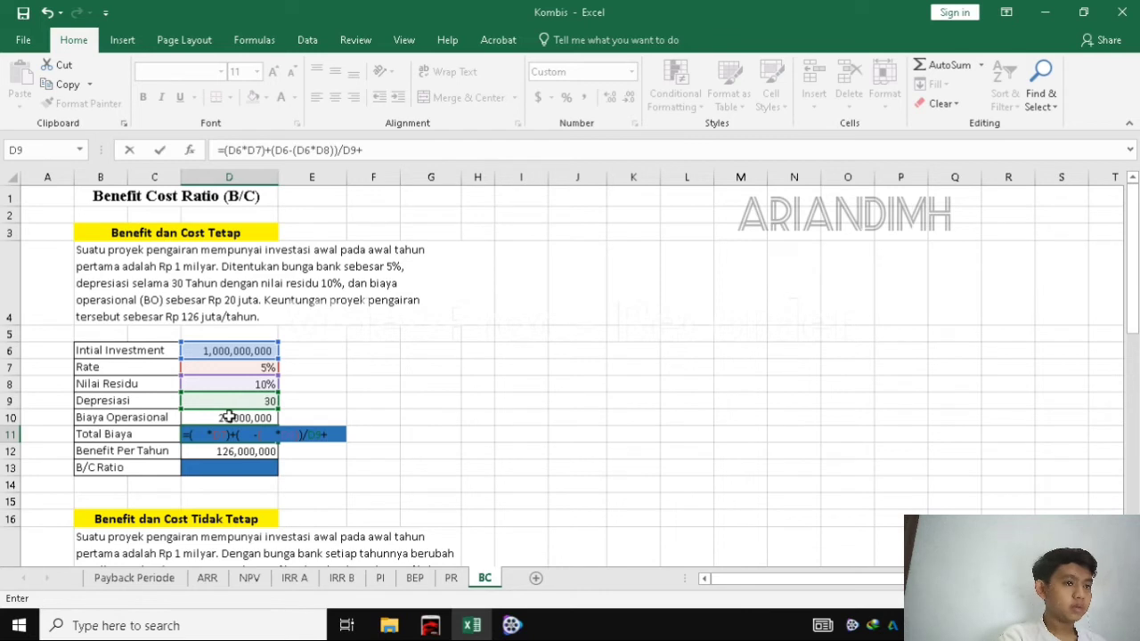
{"action": "left_click", "coordinate": [229, 416]}
{"action": "key", "text": "Return"}
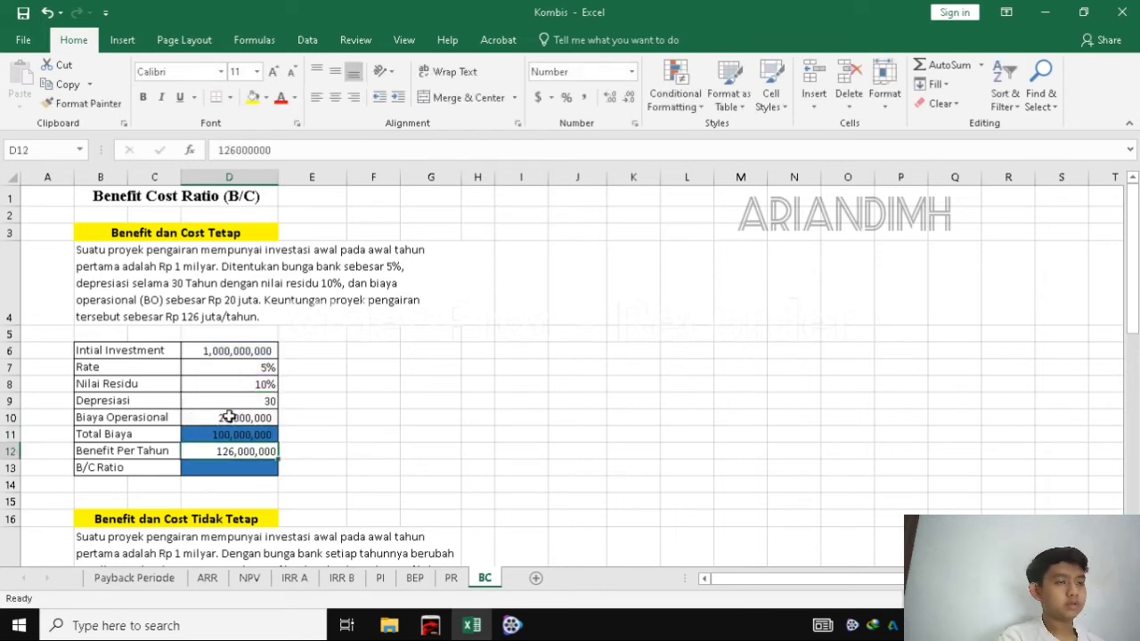
{"action": "left_click", "coordinate": [228, 416]}
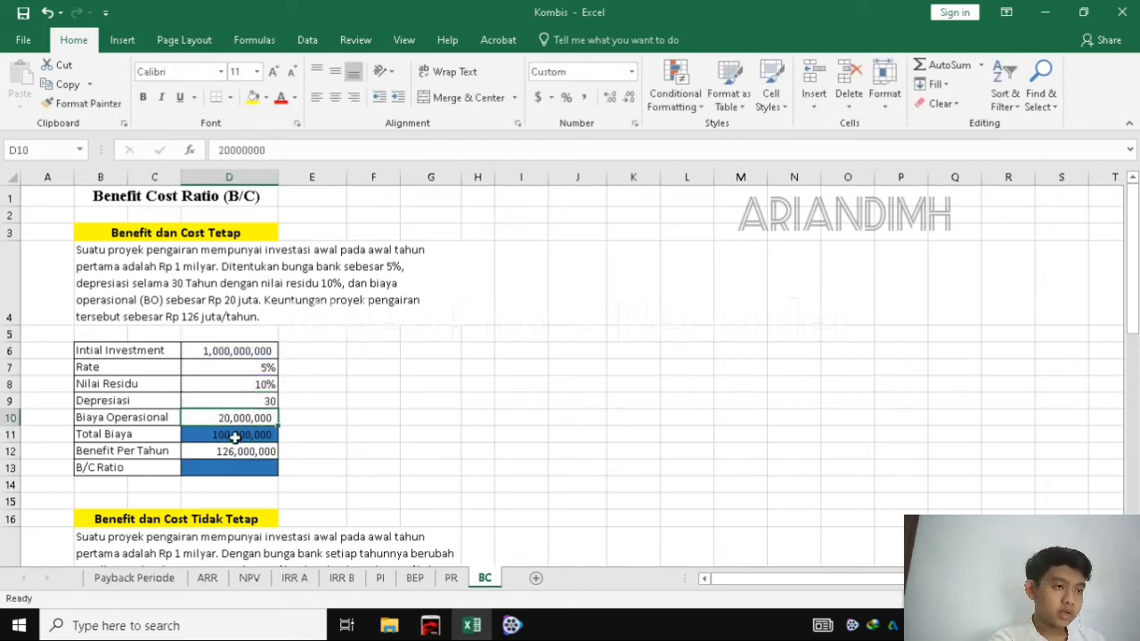
{"action": "left_click", "coordinate": [234, 436]}
{"action": "left_click", "coordinate": [363, 401]}
Step: Calculate the B/C Ratio in D13 by dividing Benefit Per Tahun by Total Biaya with =D12/D11
{"action": "left_click", "coordinate": [206, 472]}
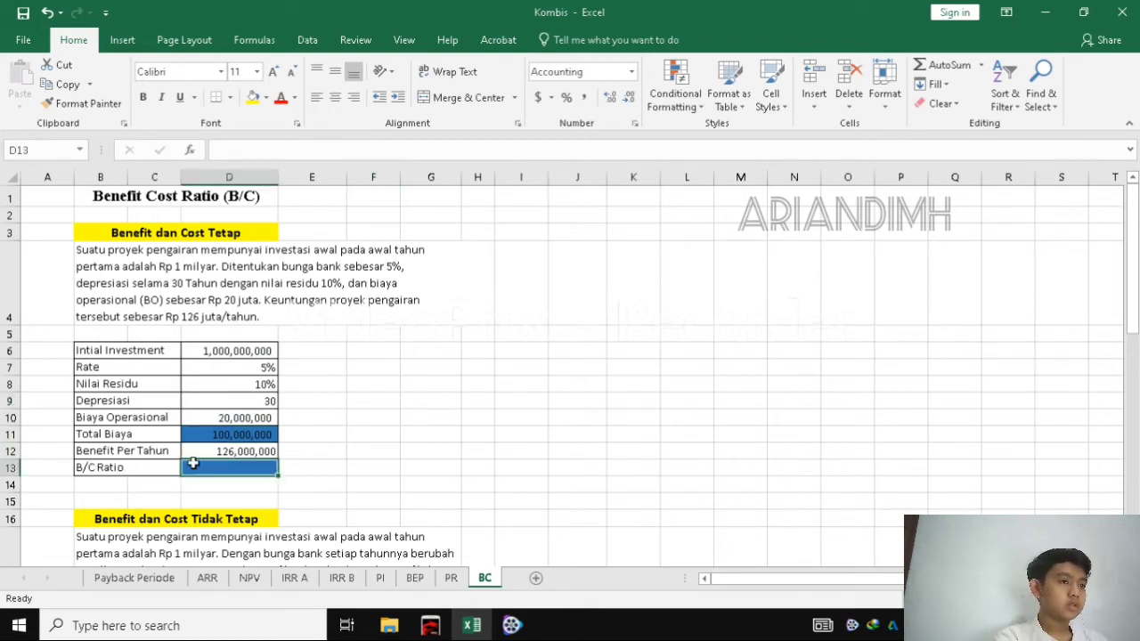
{"action": "type", "text": "="}
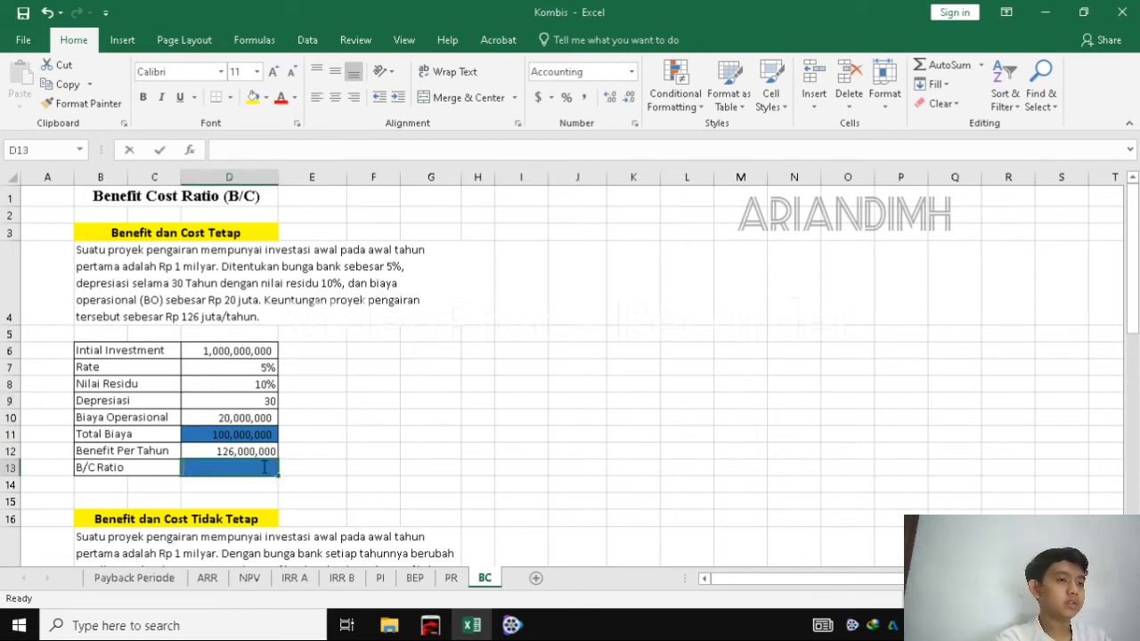
{"action": "left_click", "coordinate": [243, 452]}
{"action": "type", "text": "/"}
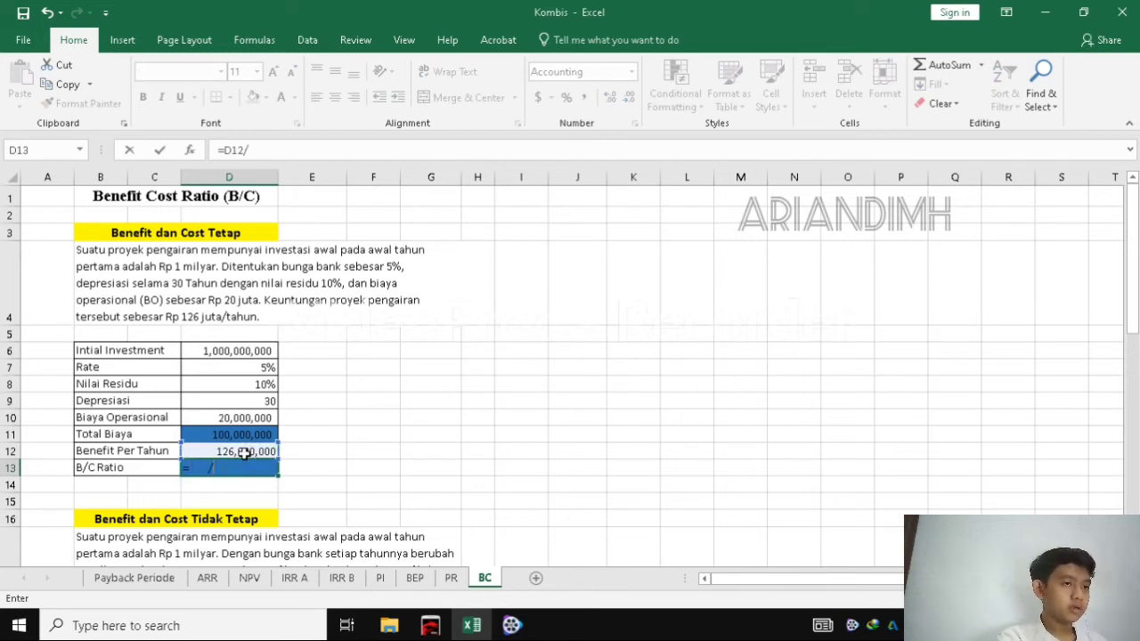
{"action": "left_click", "coordinate": [238, 435]}
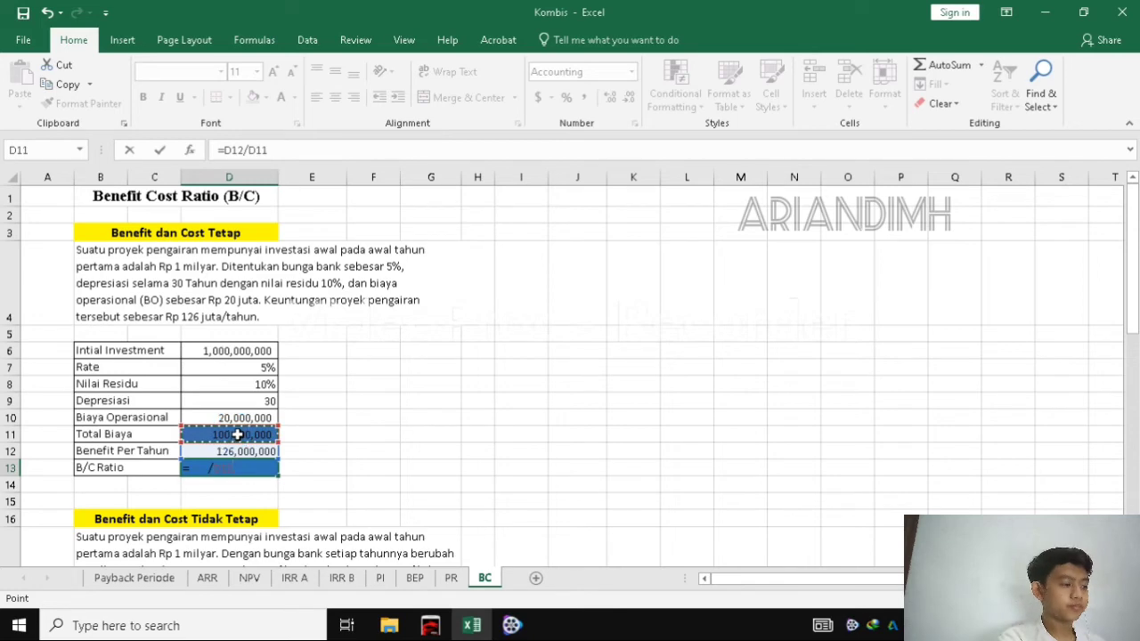
{"action": "key", "text": "Return"}
{"action": "left_click", "coordinate": [360, 434]}
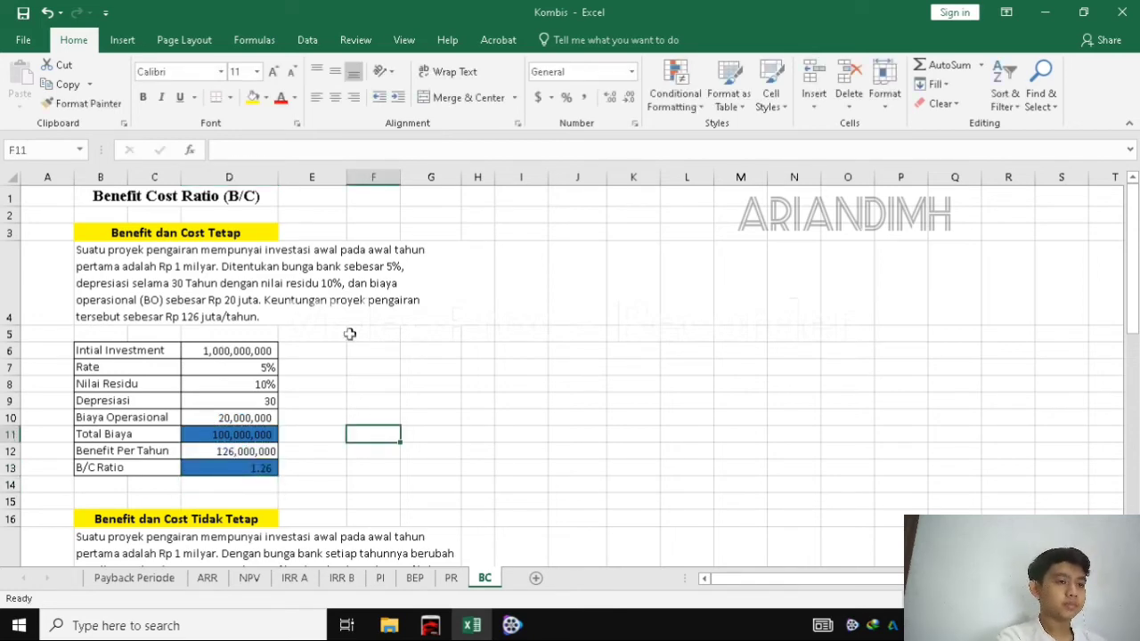
Step: Read the Benefit dan Cost Tidak Tetap problem text and its yearly interest table, comparing them with the fixed case
{"action": "scroll", "coordinate": [349, 333], "scroll_direction": "down", "scroll_amount": 4}
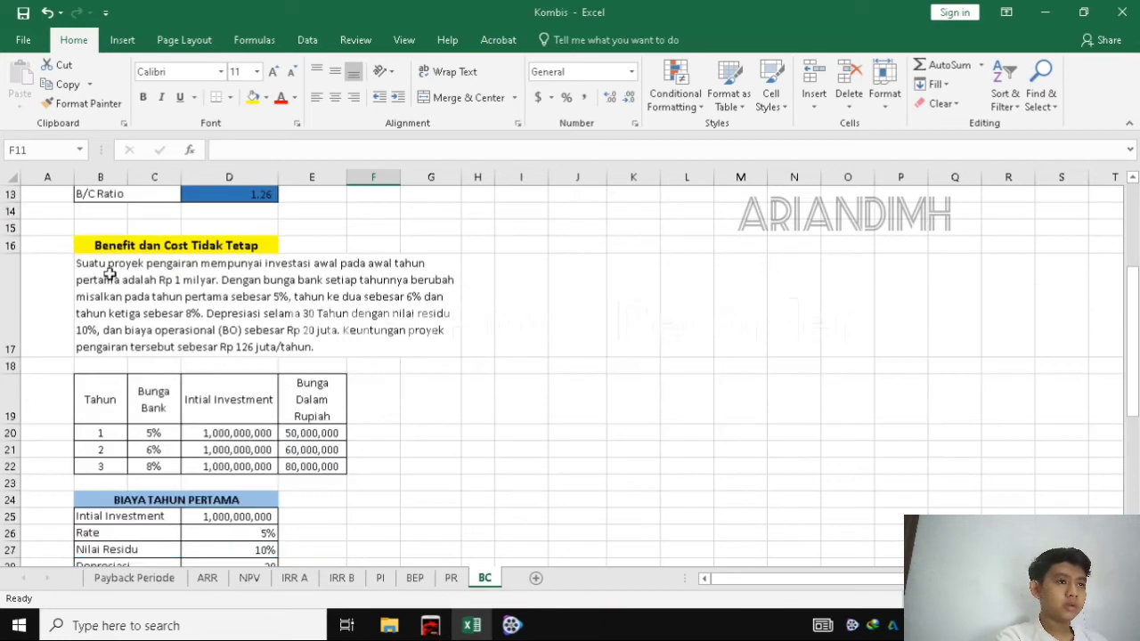
{"action": "scroll", "coordinate": [178, 253], "scroll_direction": "down", "scroll_amount": 1}
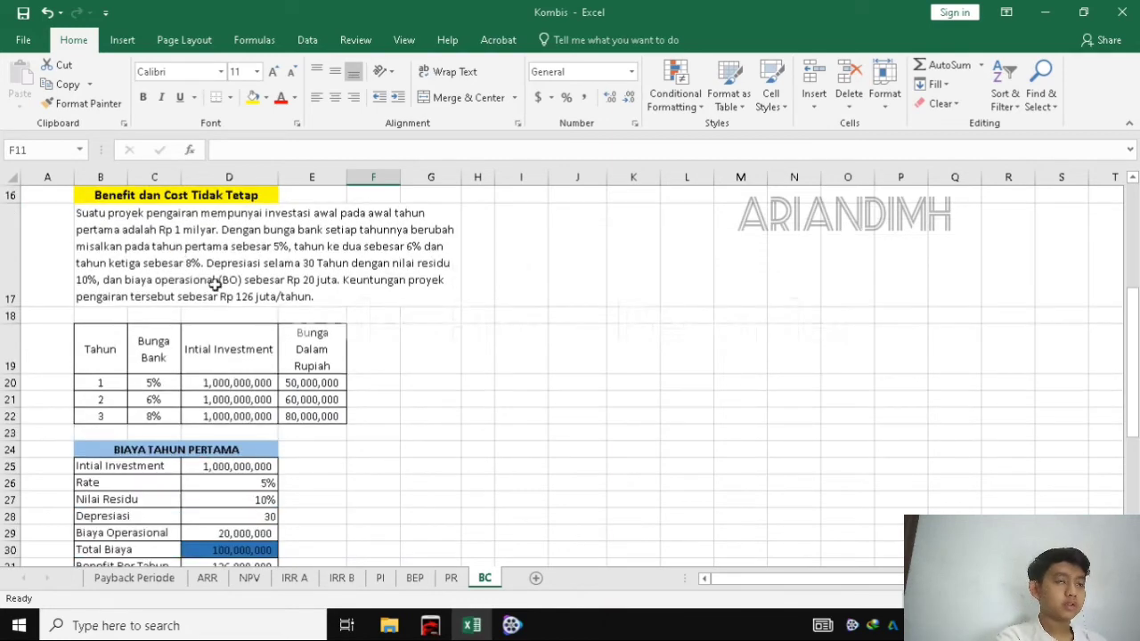
{"action": "scroll", "coordinate": [216, 283], "scroll_direction": "up", "scroll_amount": 5}
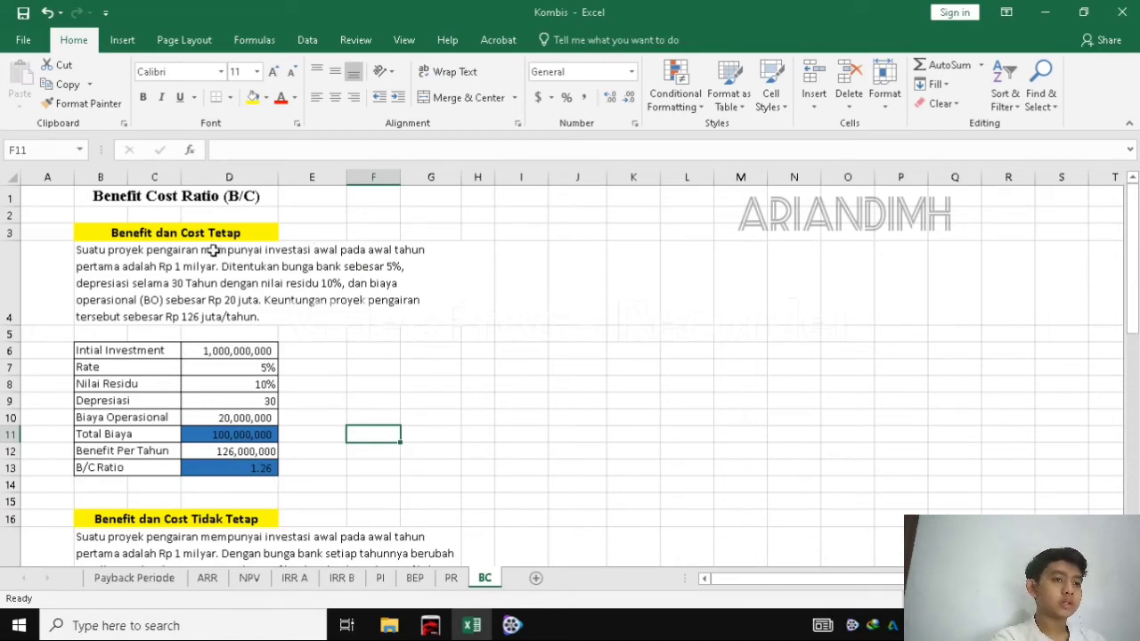
{"action": "scroll", "coordinate": [213, 252], "scroll_direction": "down", "scroll_amount": 2}
{"action": "scroll", "coordinate": [267, 369], "scroll_direction": "down", "scroll_amount": 4}
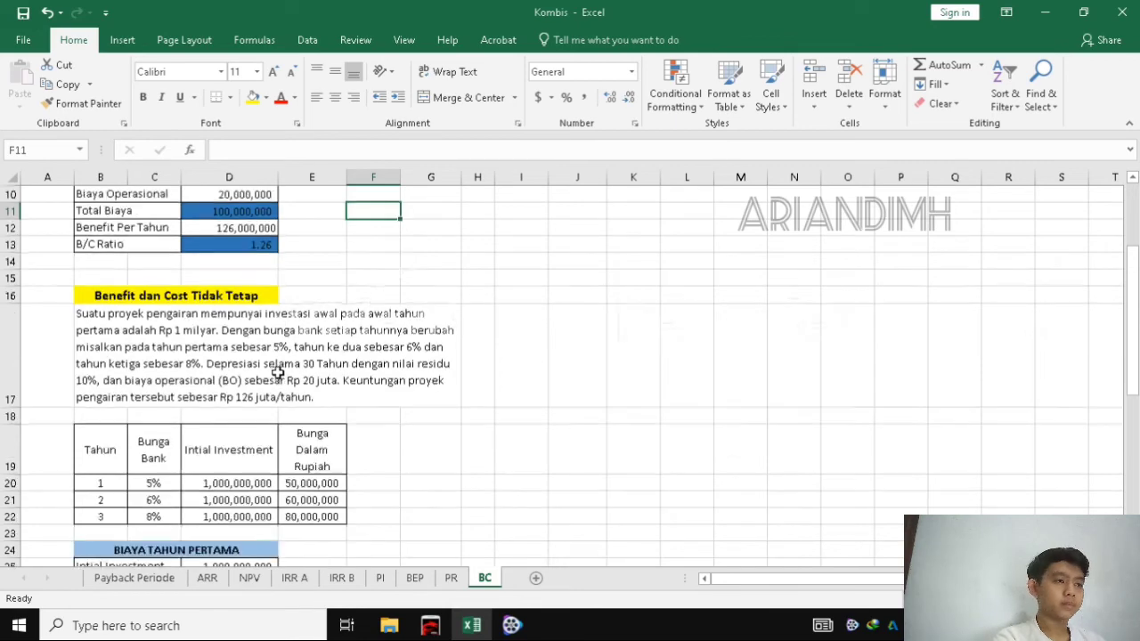
{"action": "scroll", "coordinate": [294, 367], "scroll_direction": "up", "scroll_amount": 3}
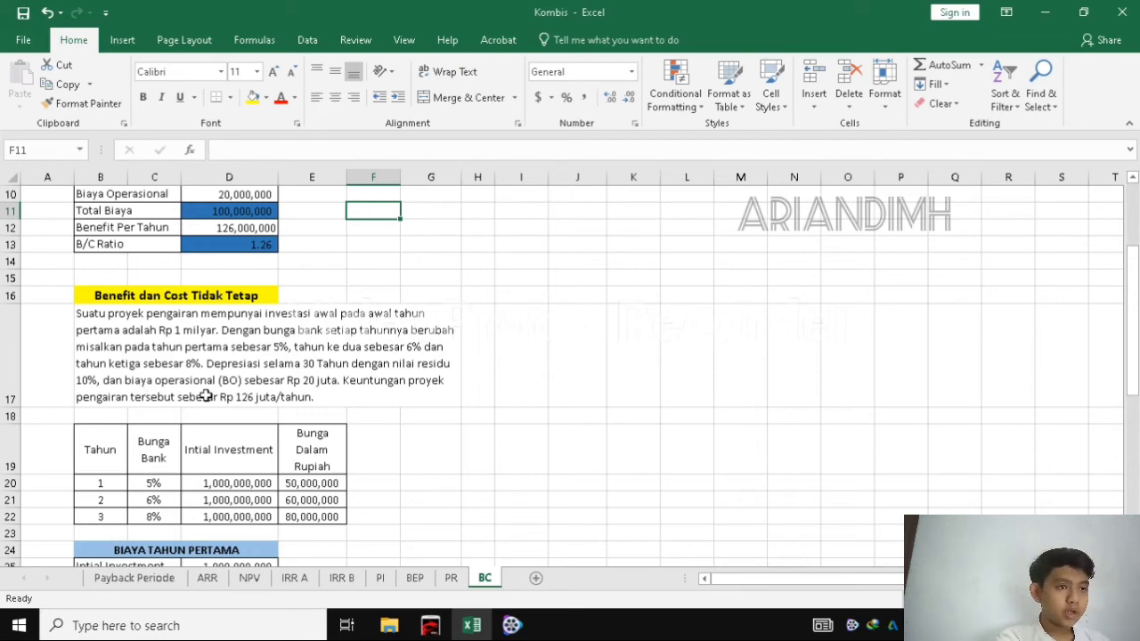
{"action": "scroll", "coordinate": [296, 370], "scroll_direction": "down", "scroll_amount": 4}
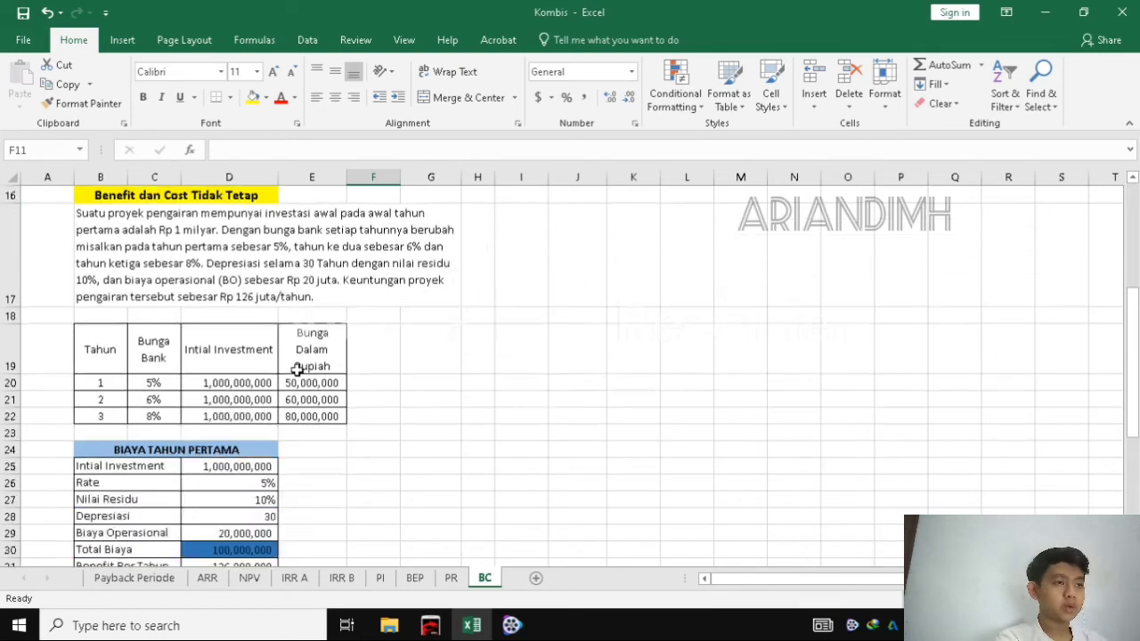
{"action": "scroll", "coordinate": [235, 353], "scroll_direction": "up", "scroll_amount": 2}
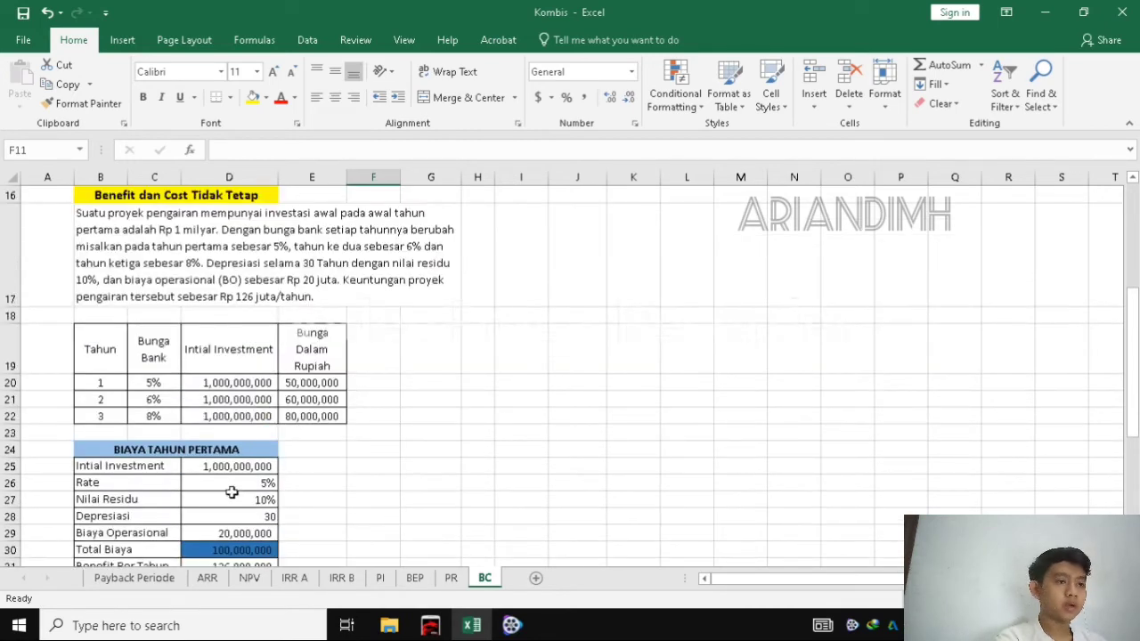
Step: Compare the fixed-case table with the Biaya Tahun Pertama and Biaya Tahun Kedua tables, inspecting the first year's Rate and Total Biaya formula
{"action": "scroll", "coordinate": [192, 446], "scroll_direction": "down", "scroll_amount": 1}
{"action": "left_click", "coordinate": [176, 422]}
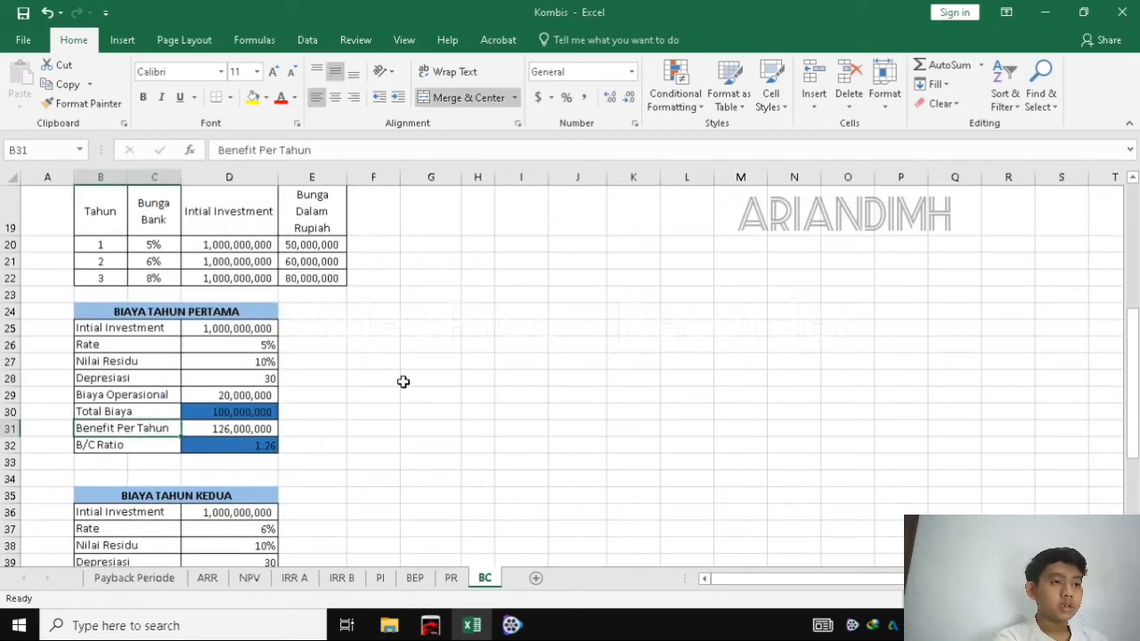
{"action": "left_click", "coordinate": [374, 377]}
{"action": "scroll", "coordinate": [299, 401], "scroll_direction": "up", "scroll_amount": 4}
{"action": "scroll", "coordinate": [287, 400], "scroll_direction": "up", "scroll_amount": 2}
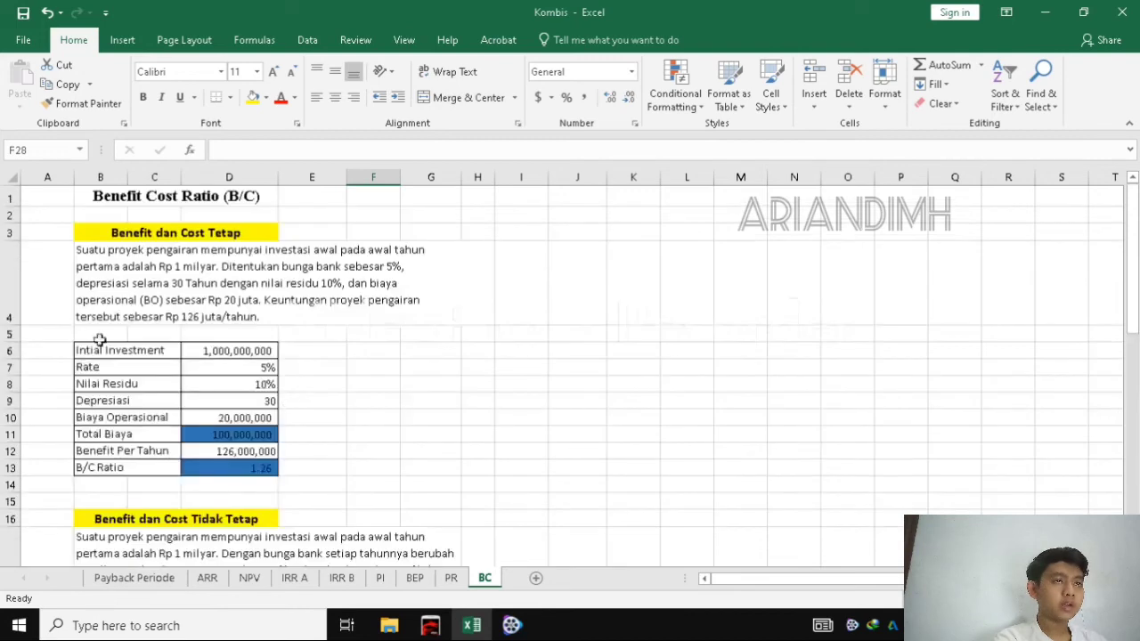
{"action": "scroll", "coordinate": [178, 352], "scroll_direction": "down", "scroll_amount": 1}
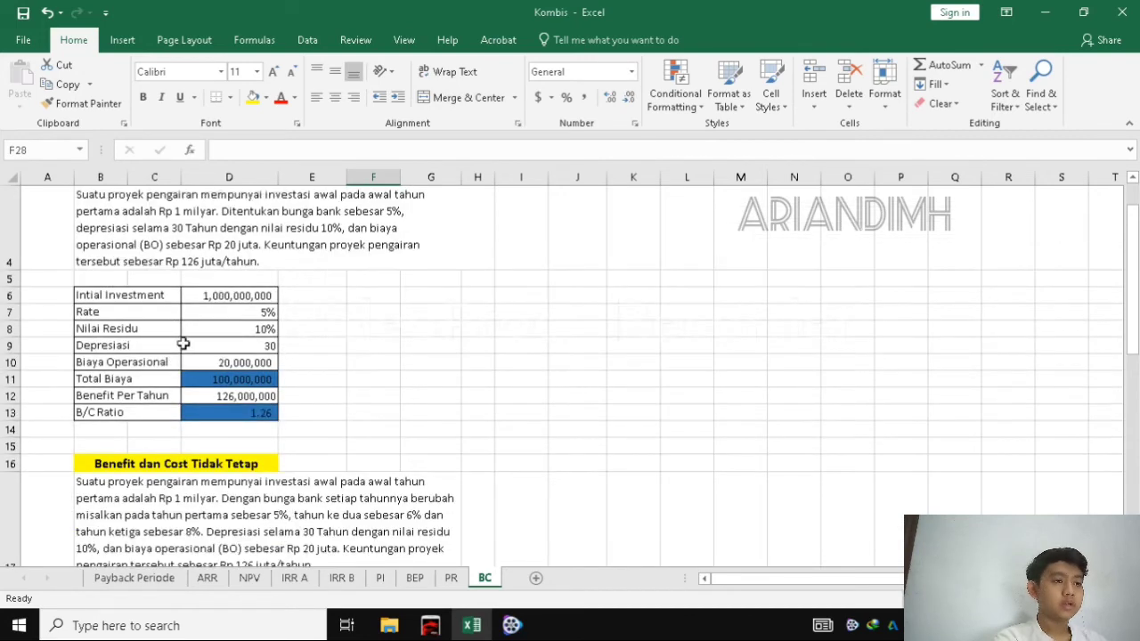
{"action": "scroll", "coordinate": [178, 371], "scroll_direction": "up", "scroll_amount": 1}
{"action": "scroll", "coordinate": [181, 374], "scroll_direction": "down", "scroll_amount": 4}
{"action": "scroll", "coordinate": [180, 377], "scroll_direction": "down", "scroll_amount": 3}
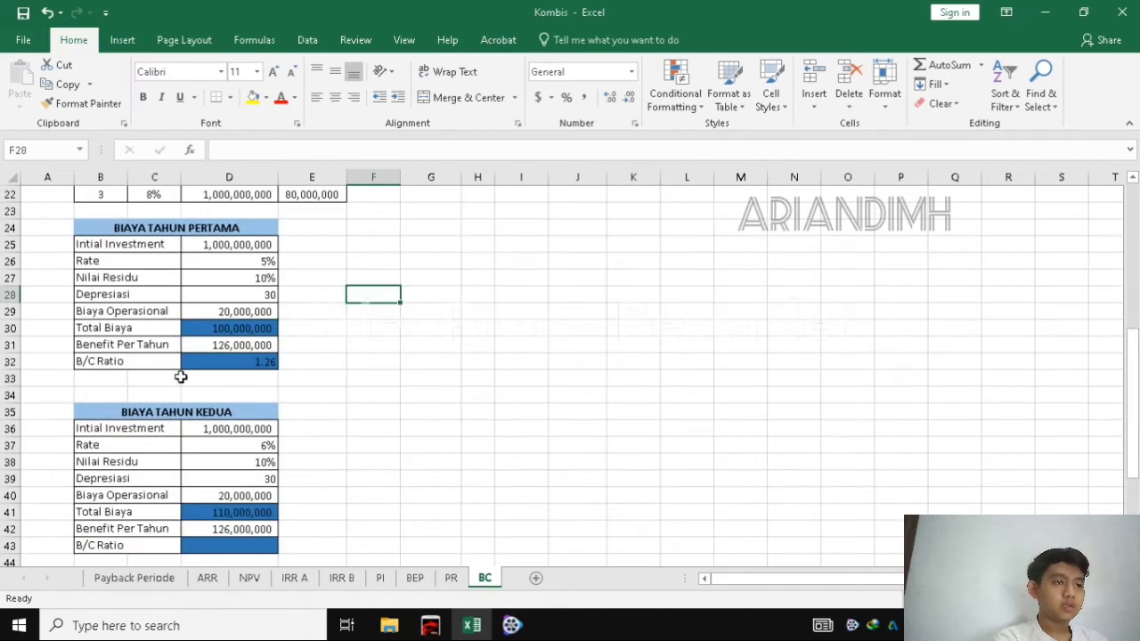
{"action": "scroll", "coordinate": [183, 375], "scroll_direction": "up", "scroll_amount": 2}
{"action": "left_click", "coordinate": [208, 479]}
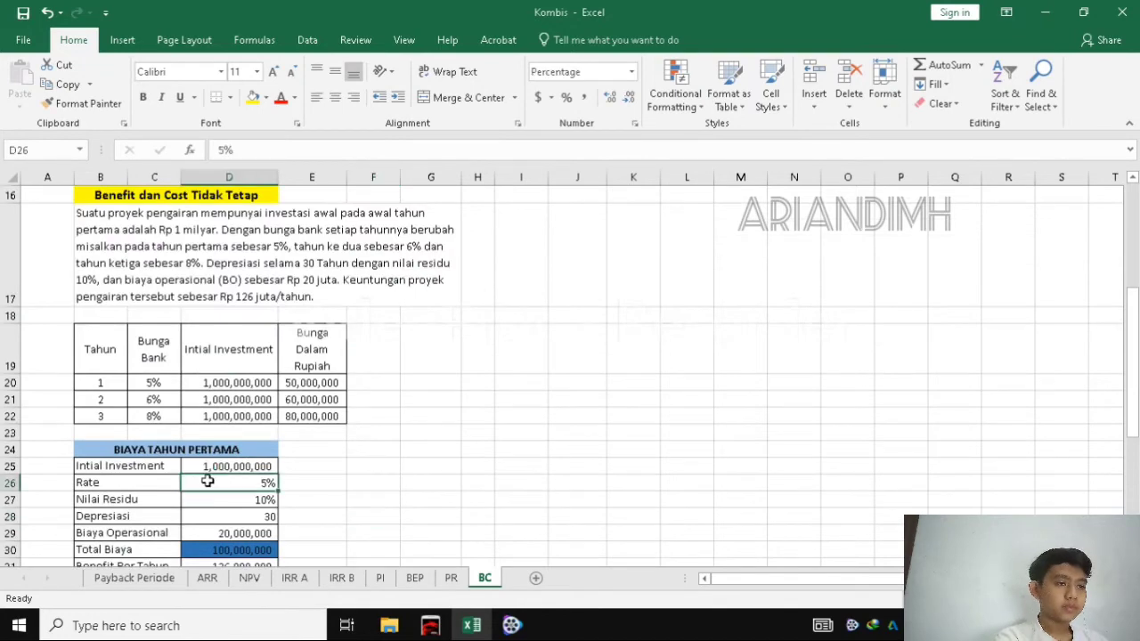
{"action": "scroll", "coordinate": [218, 446], "scroll_direction": "down", "scroll_amount": 1}
{"action": "left_click", "coordinate": [230, 411]}
{"action": "scroll", "coordinate": [285, 437], "scroll_direction": "down", "scroll_amount": 3}
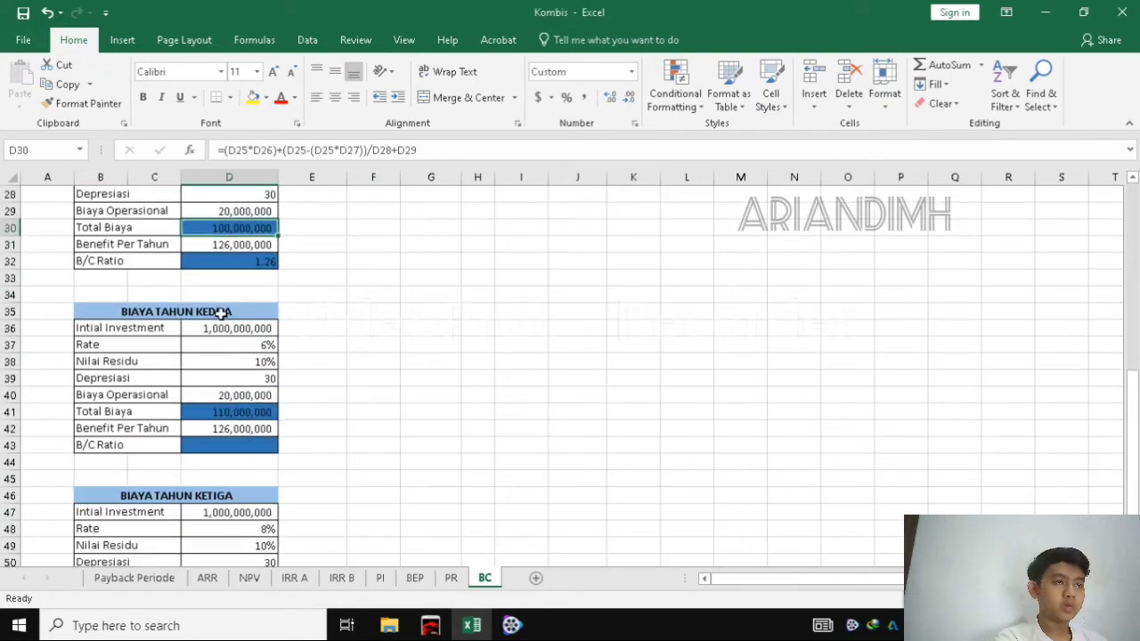
Step: Compare the Rate and Total Biaya formula of the Biaya Tahun Kedua table with those of Biaya Tahun Pertama
{"action": "left_click", "coordinate": [336, 383]}
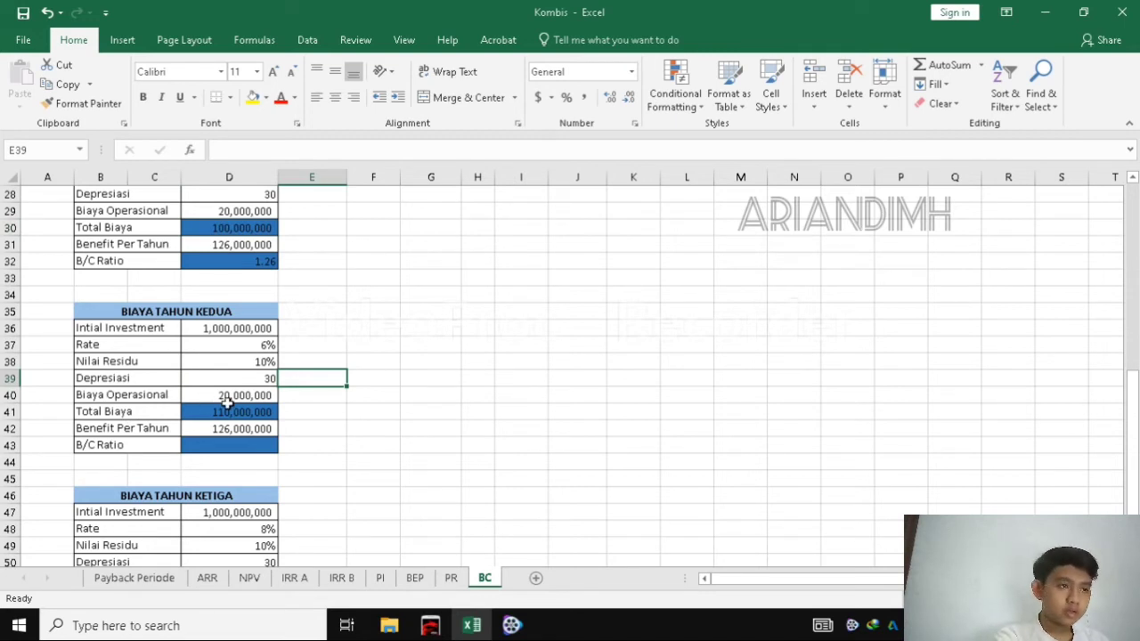
{"action": "left_click", "coordinate": [231, 409]}
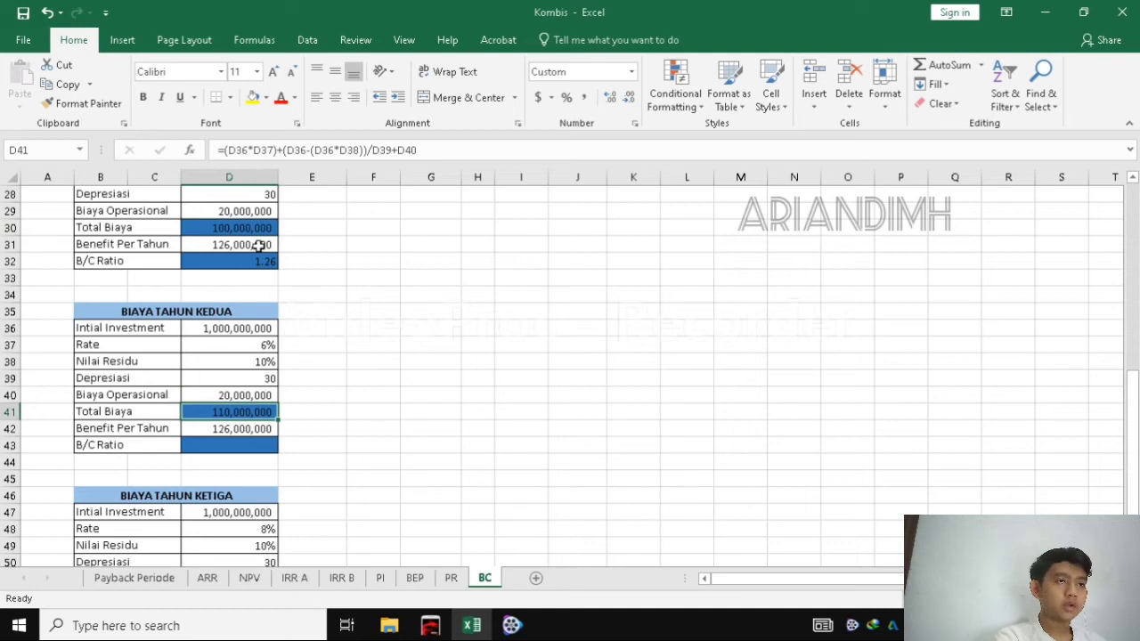
{"action": "left_click", "coordinate": [223, 227]}
{"action": "scroll", "coordinate": [333, 290], "scroll_direction": "up", "scroll_amount": 2}
{"action": "scroll", "coordinate": [334, 309], "scroll_direction": "down", "scroll_amount": 1}
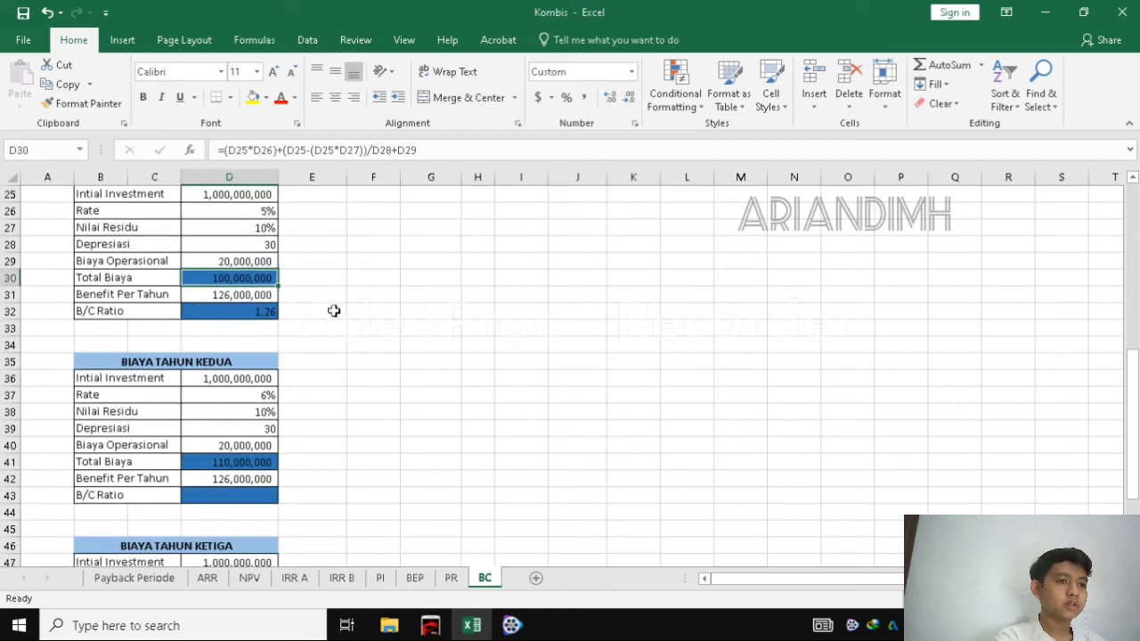
{"action": "left_click", "coordinate": [268, 458]}
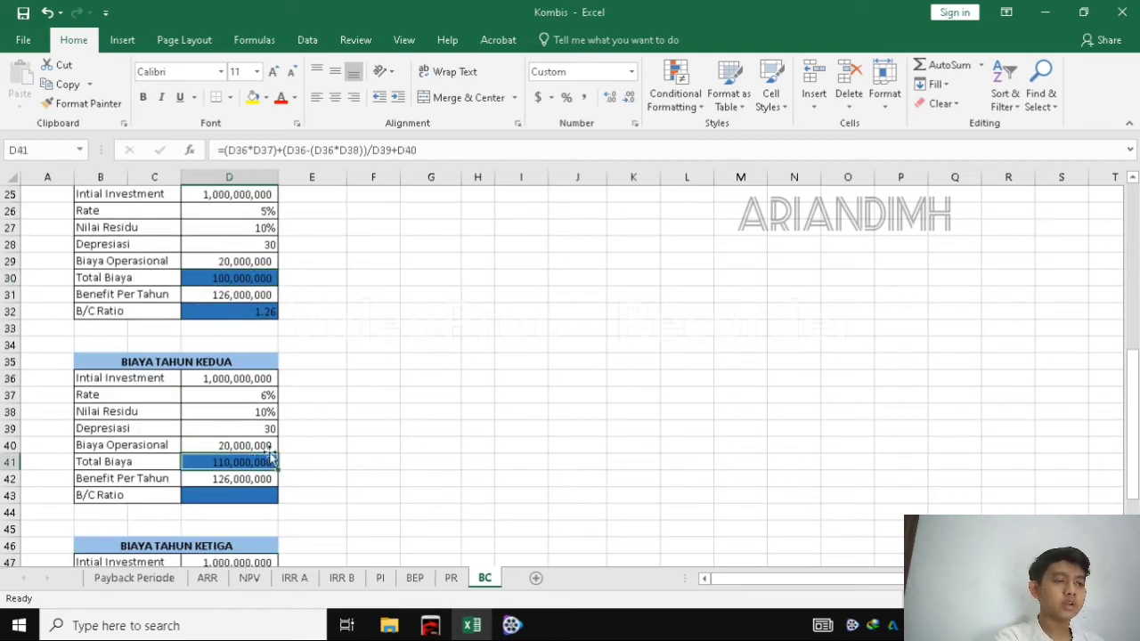
{"action": "left_click", "coordinate": [234, 396]}
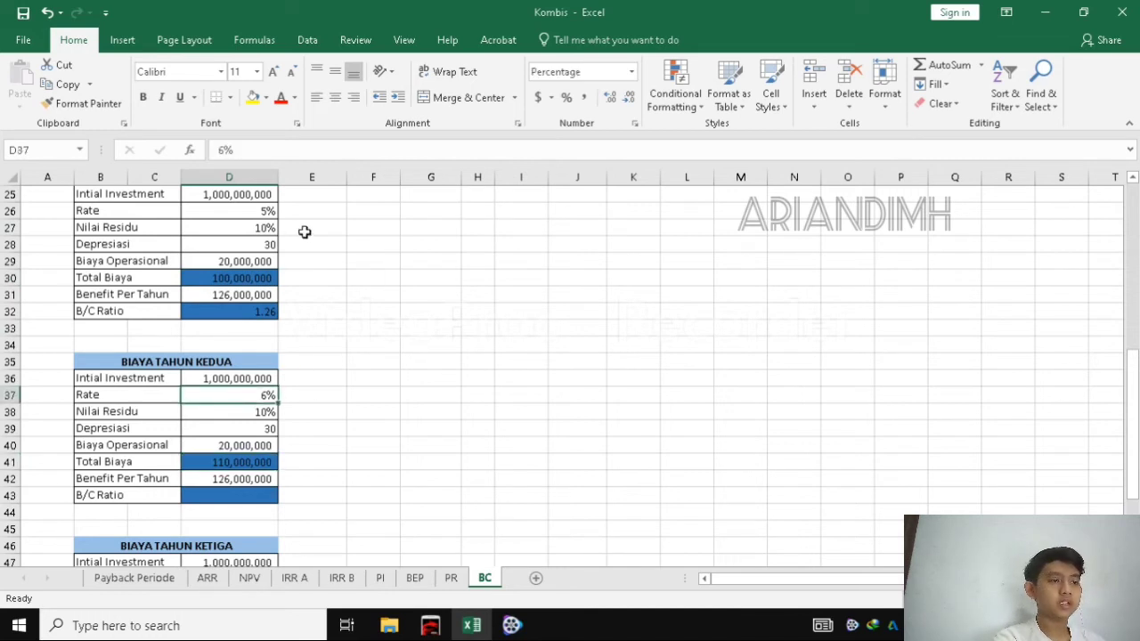
{"action": "left_click", "coordinate": [272, 463]}
{"action": "left_click", "coordinate": [262, 381]}
{"action": "left_click", "coordinate": [259, 396]}
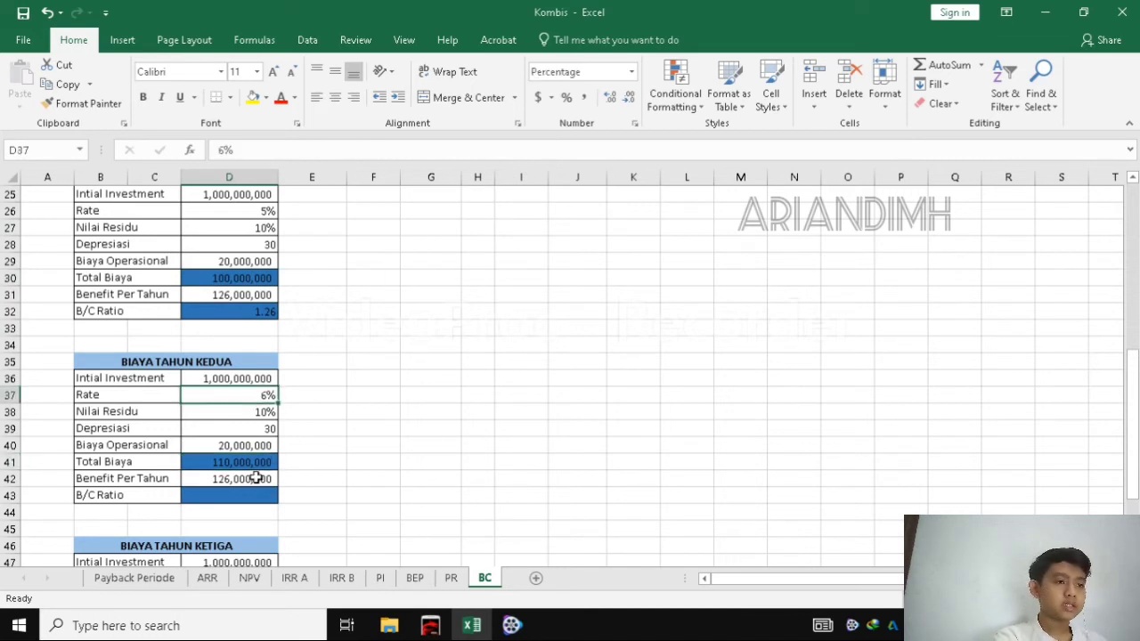
{"action": "left_click", "coordinate": [234, 462]}
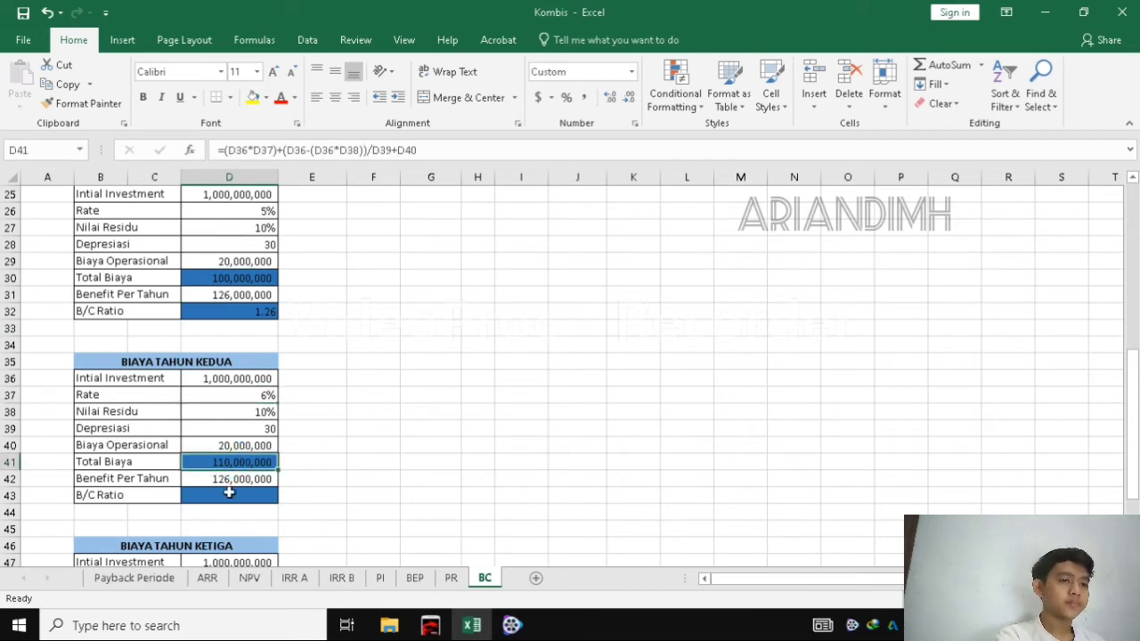
Step: Calculate the second year's B/C Ratio in D43 by dividing Benefit Per Tahun by Total Biaya with =D42/D41
{"action": "key", "text": "Down"}
{"action": "key", "text": "Down"}
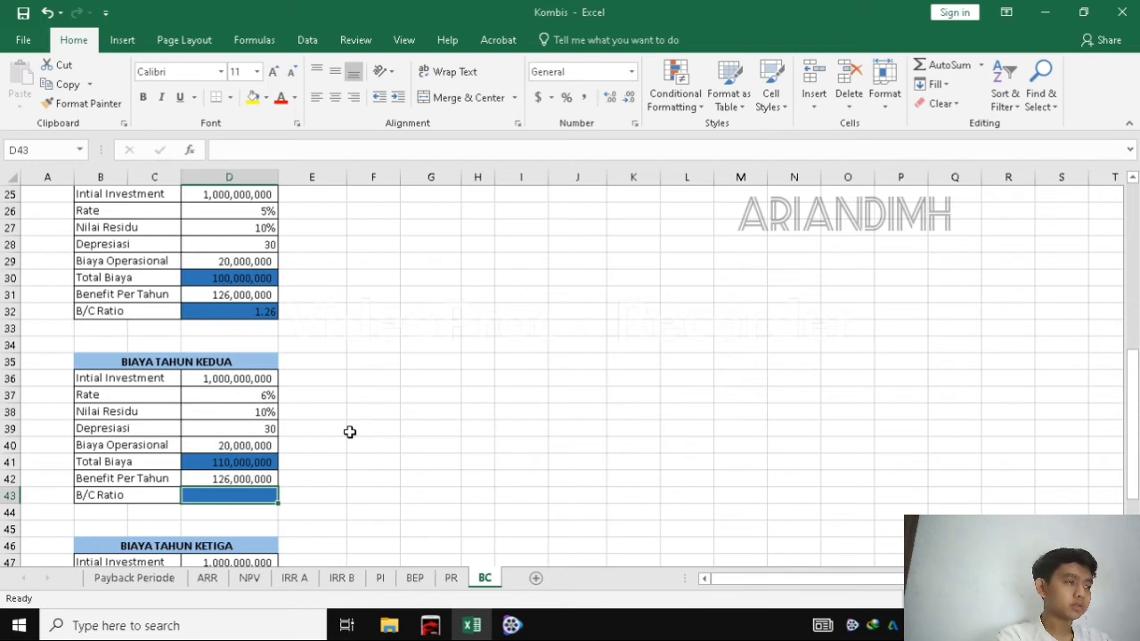
{"action": "type", "text": "="}
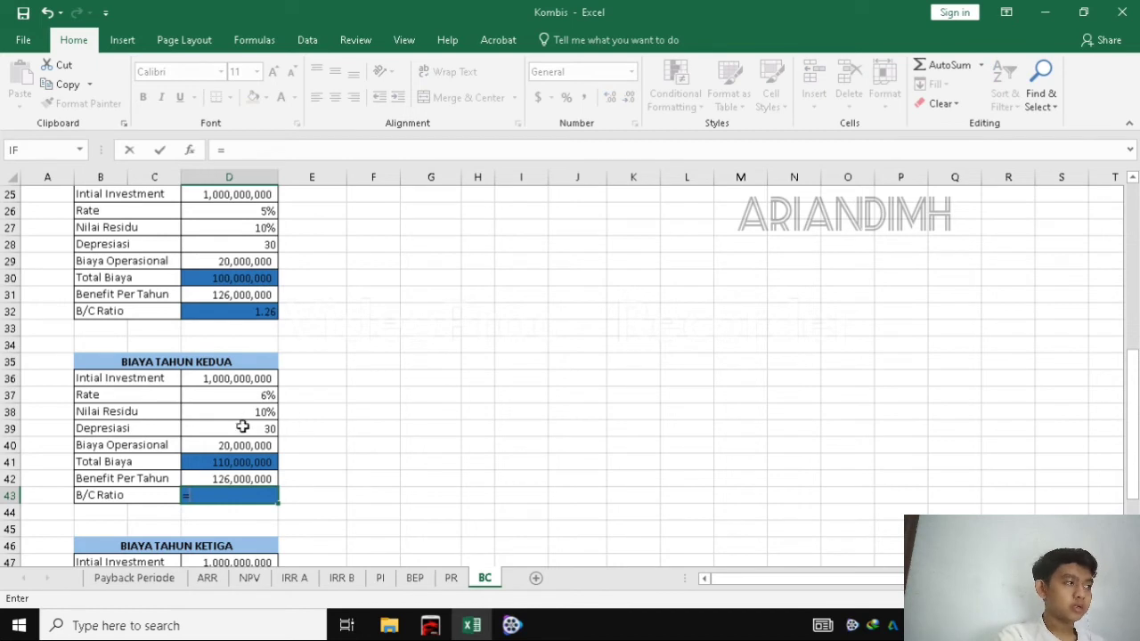
{"action": "left_click", "coordinate": [235, 481]}
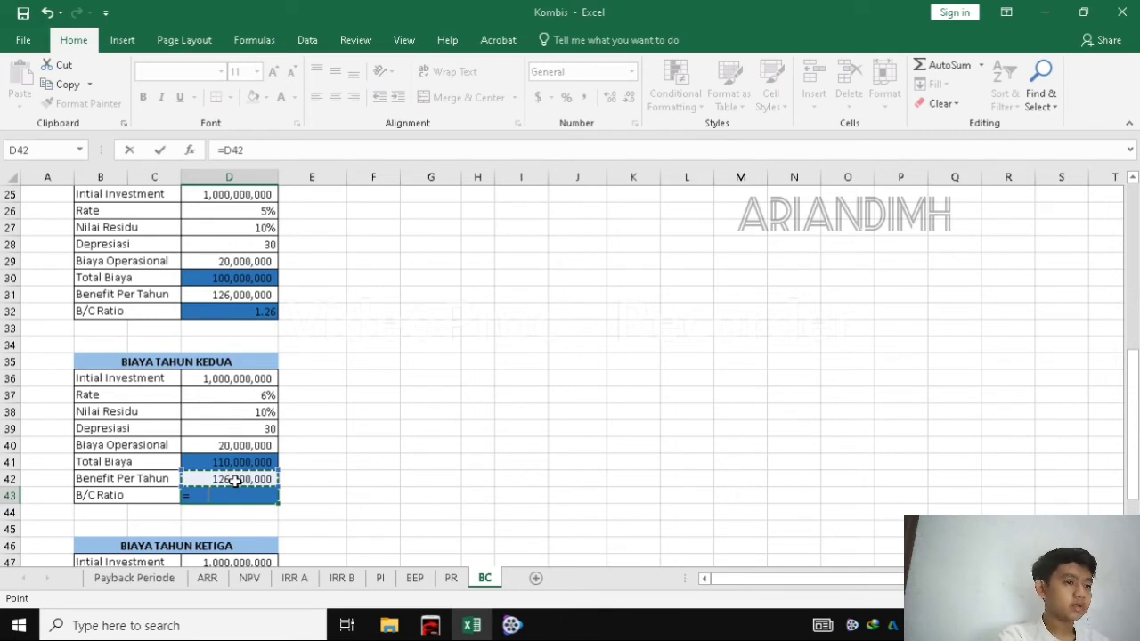
{"action": "type", "text": "/"}
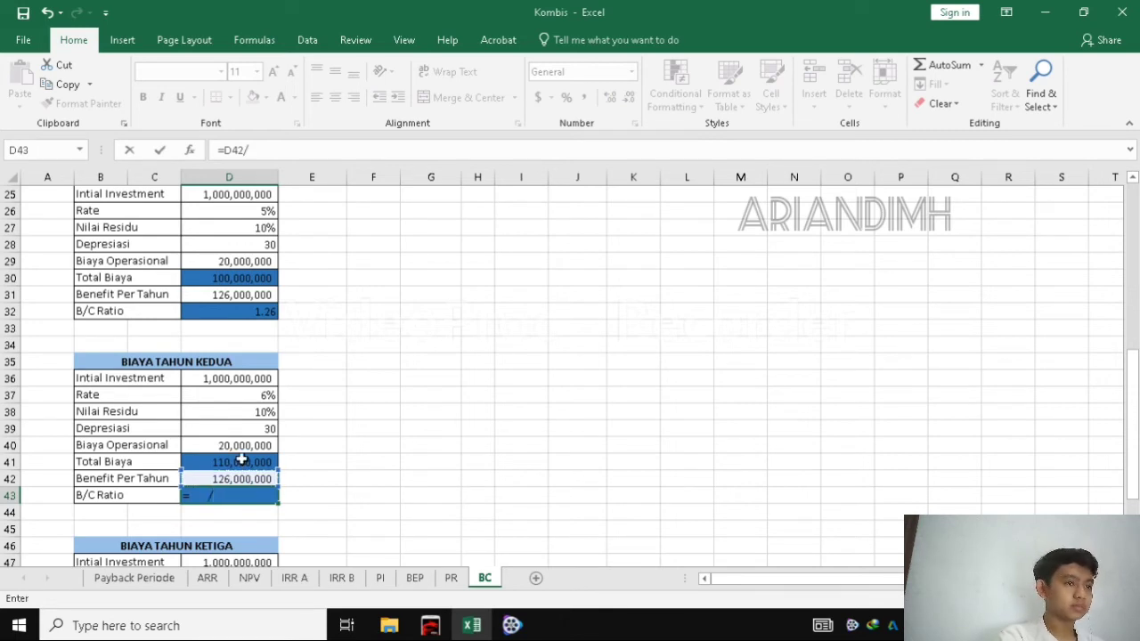
{"action": "left_click", "coordinate": [241, 459]}
{"action": "key", "text": "Return"}
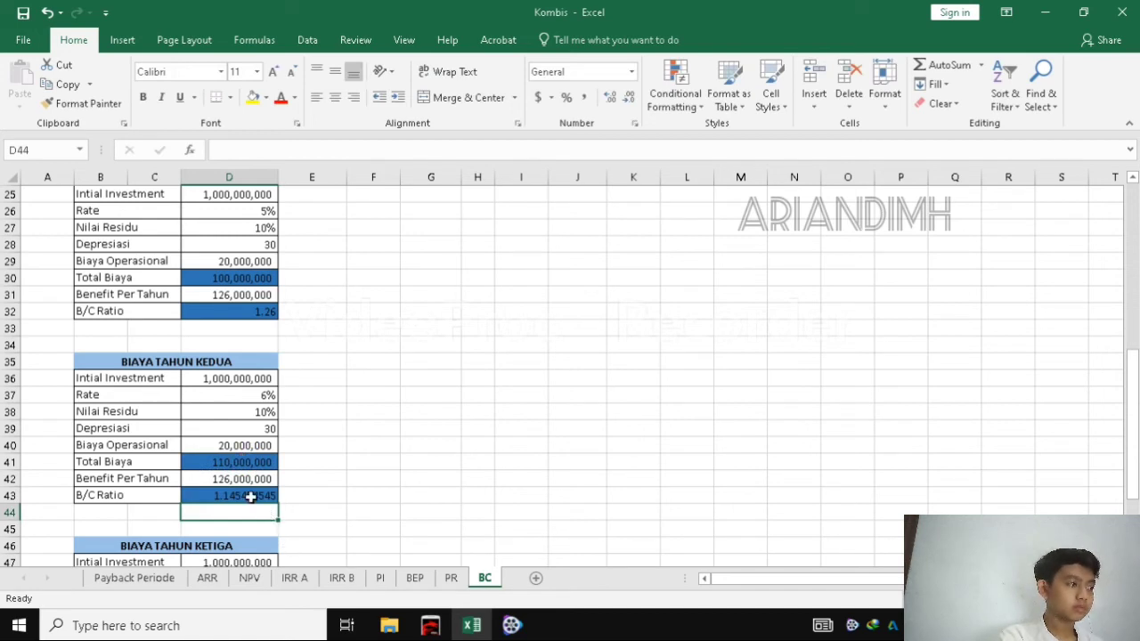
Step: Apply the comma number style to the second year's B/C Ratio in D43 so it shows two decimals
{"action": "left_click", "coordinate": [250, 497]}
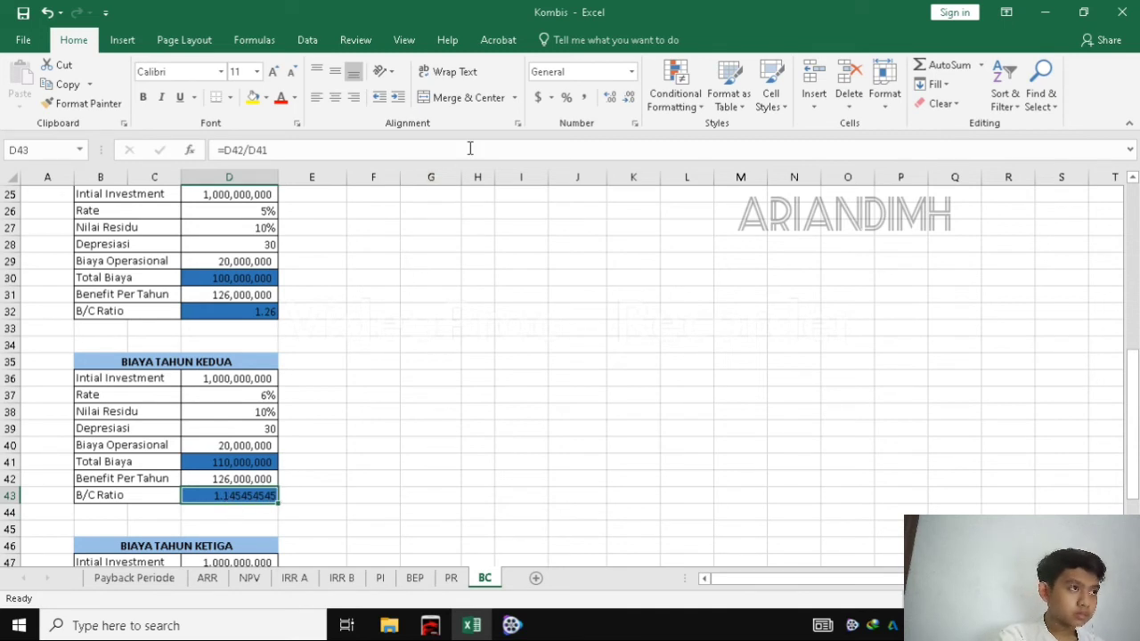
{"action": "left_click", "coordinate": [583, 97]}
{"action": "left_click", "coordinate": [514, 278]}
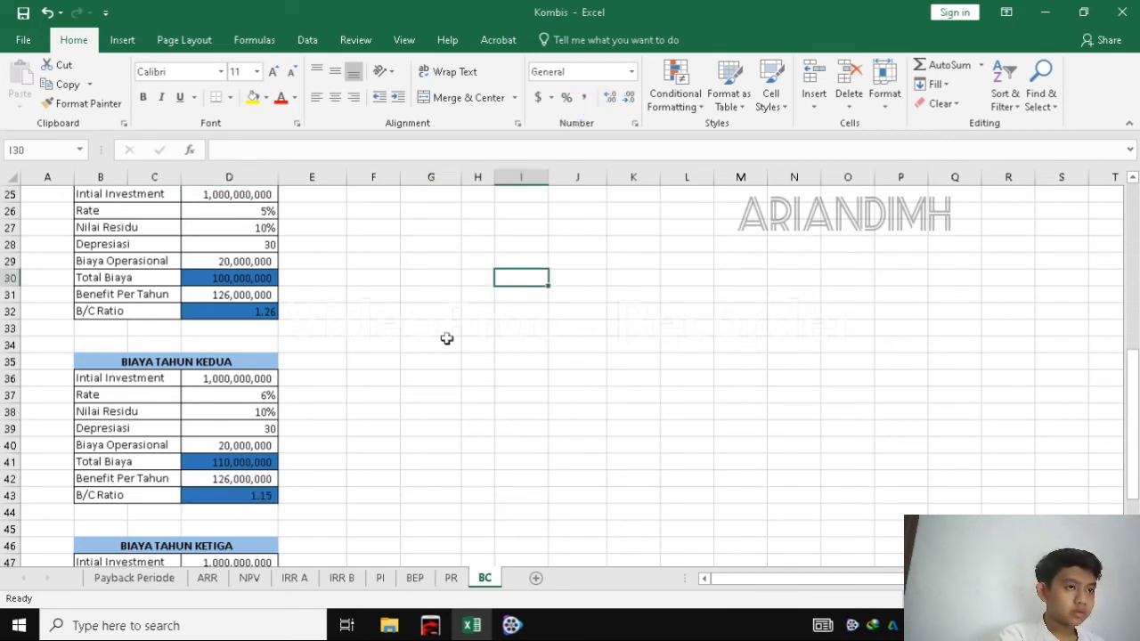
{"action": "left_click", "coordinate": [390, 398]}
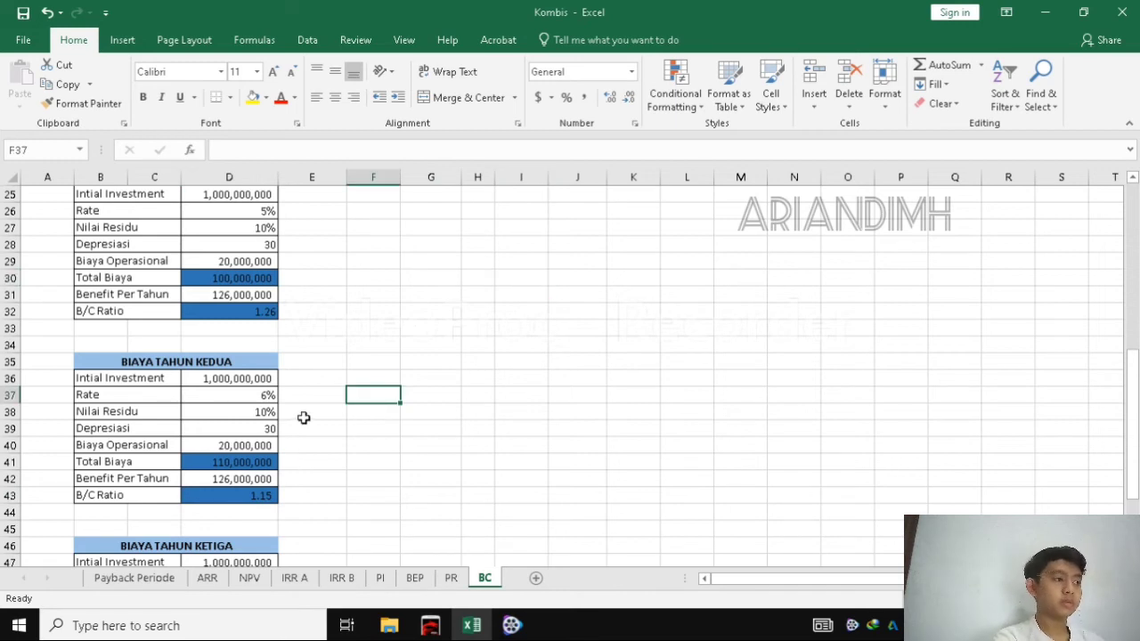
Step: Examine the Total Biaya formula and Rate in the Biaya Tahun Ketiga table, comparing them with the fixed case and the second year
{"action": "scroll", "coordinate": [309, 412], "scroll_direction": "down", "scroll_amount": 3}
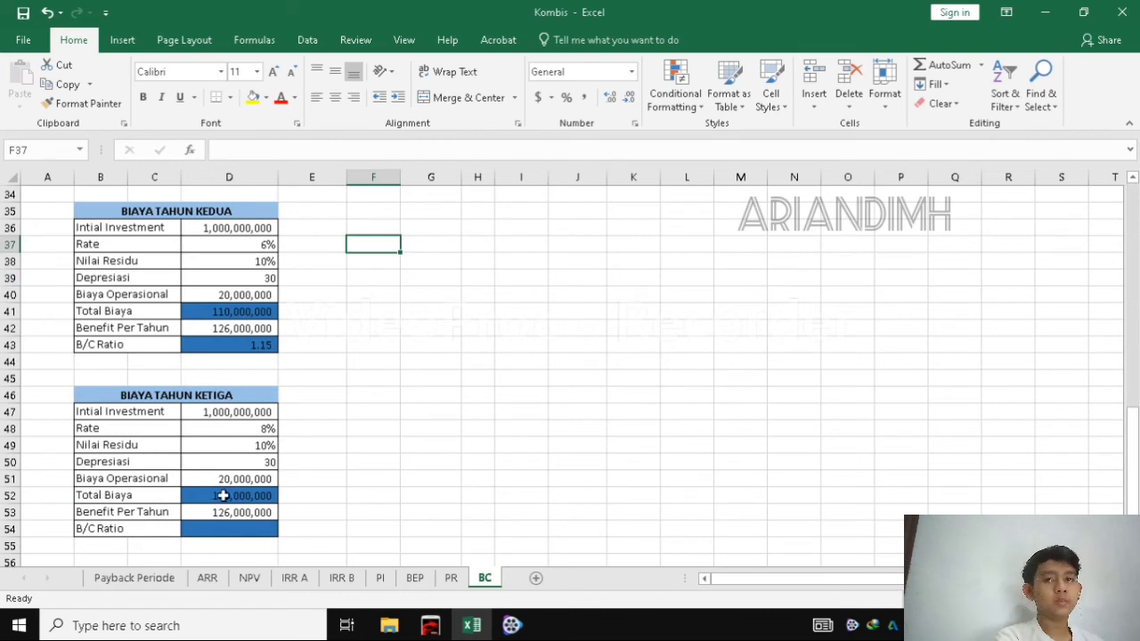
{"action": "left_click", "coordinate": [243, 499]}
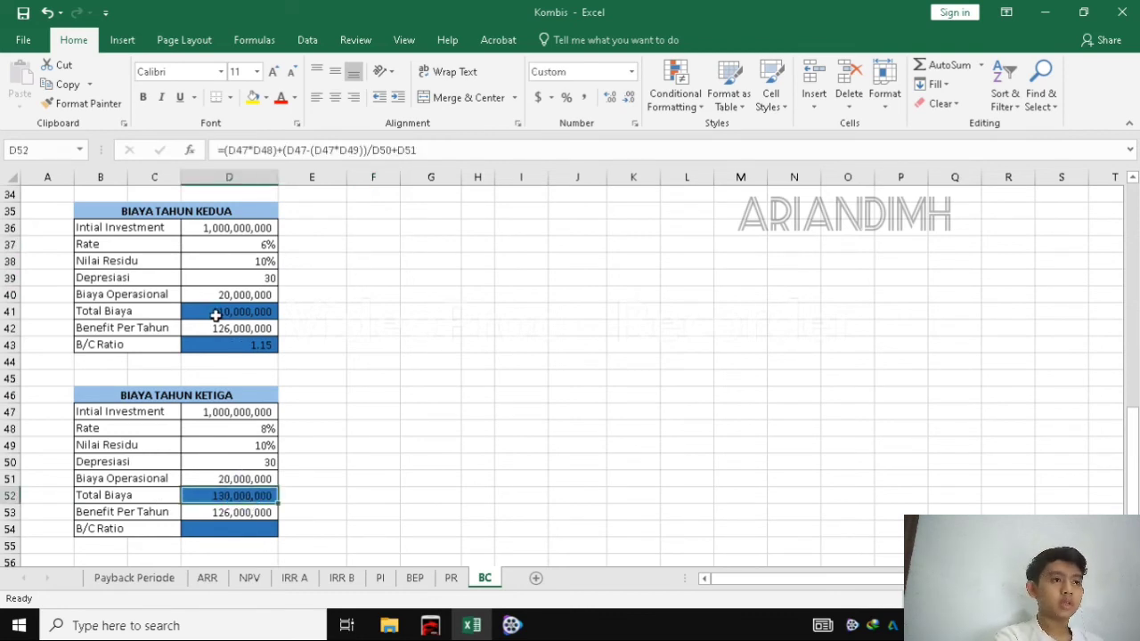
{"action": "scroll", "coordinate": [223, 338], "scroll_direction": "up", "scroll_amount": 9}
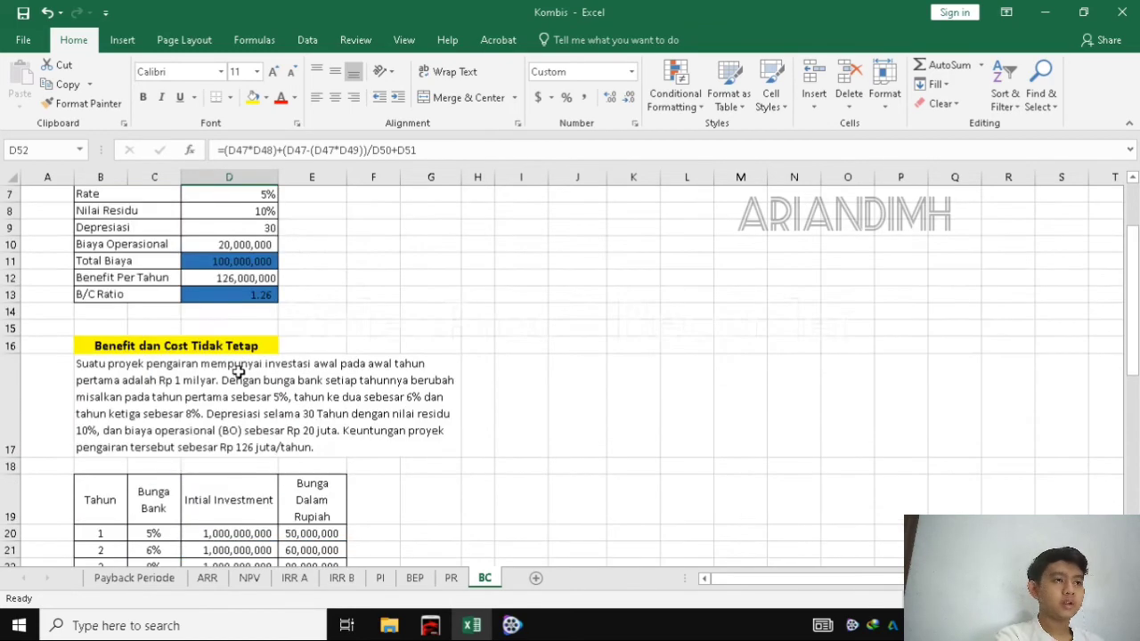
{"action": "scroll", "coordinate": [238, 372], "scroll_direction": "down", "scroll_amount": 4}
{"action": "scroll", "coordinate": [236, 370], "scroll_direction": "up", "scroll_amount": 6}
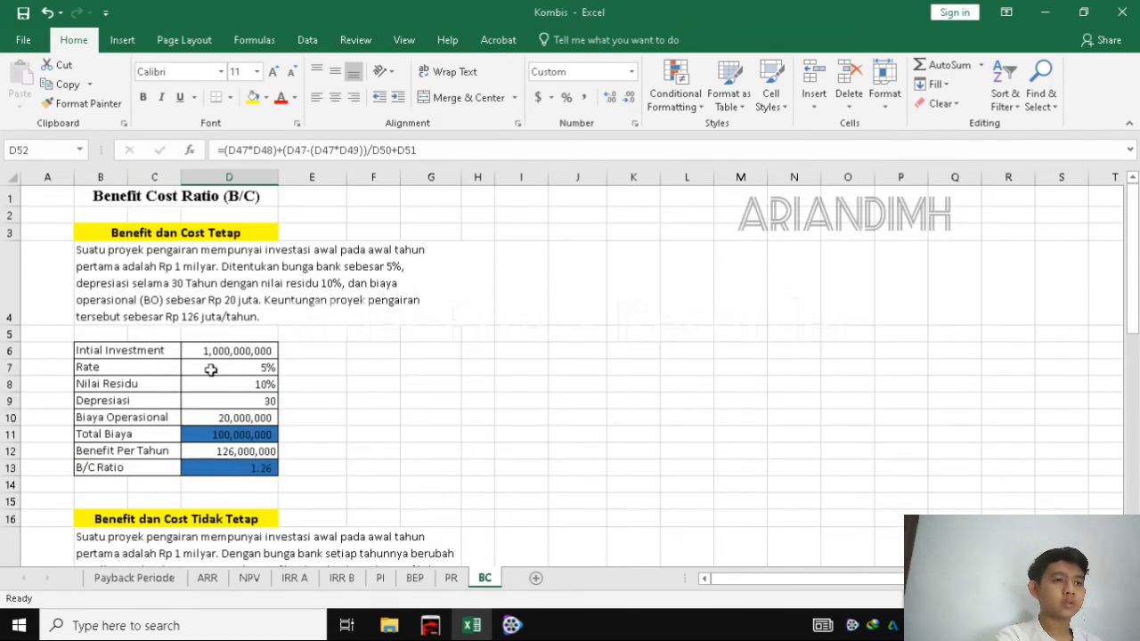
{"action": "scroll", "coordinate": [211, 445], "scroll_direction": "down", "scroll_amount": 12}
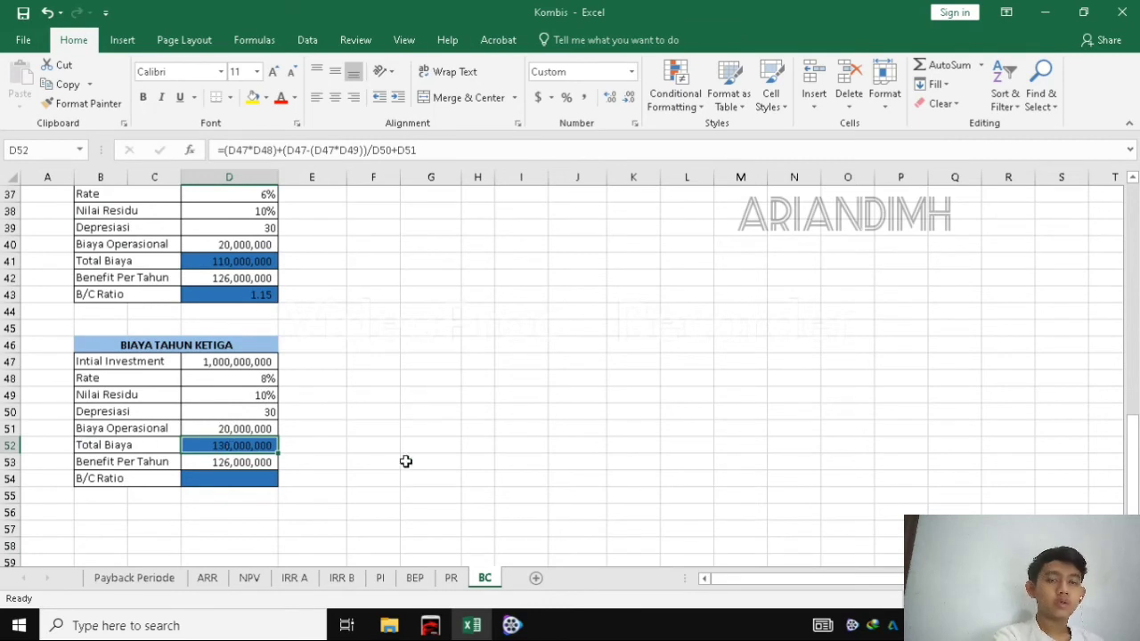
{"action": "left_click", "coordinate": [308, 445]}
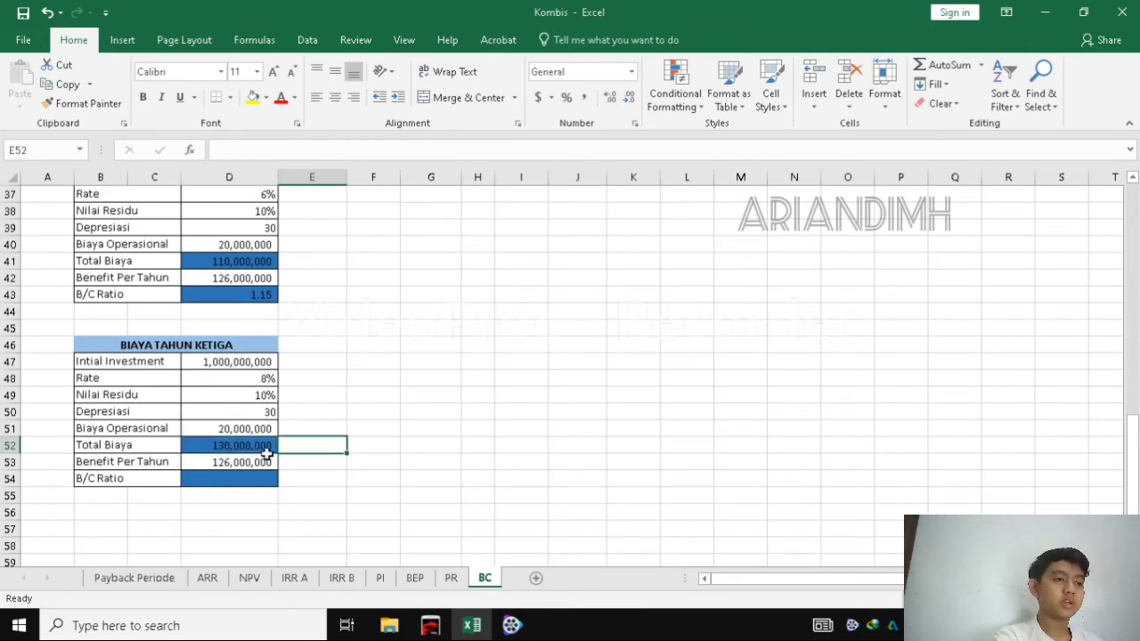
{"action": "left_click", "coordinate": [246, 445]}
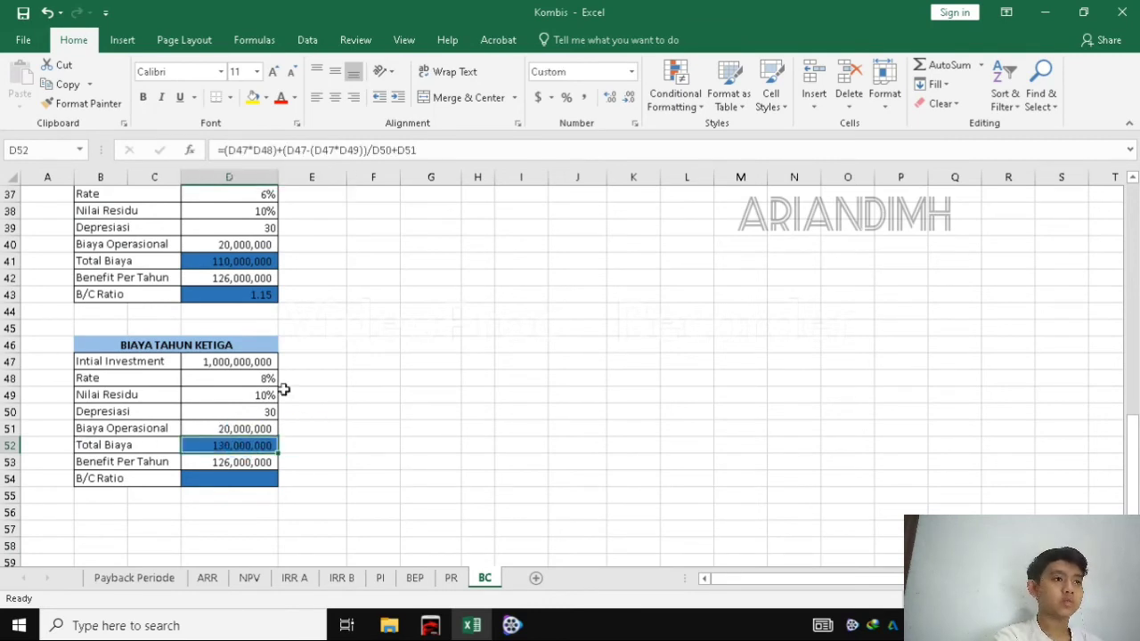
{"action": "left_click", "coordinate": [224, 478]}
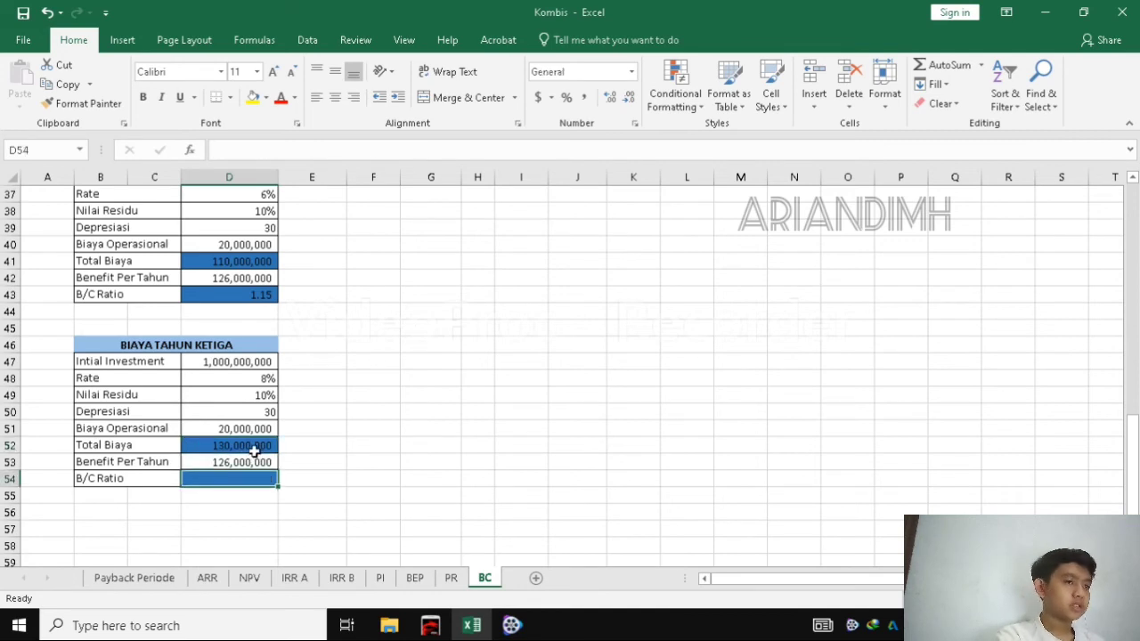
{"action": "left_click", "coordinate": [255, 452]}
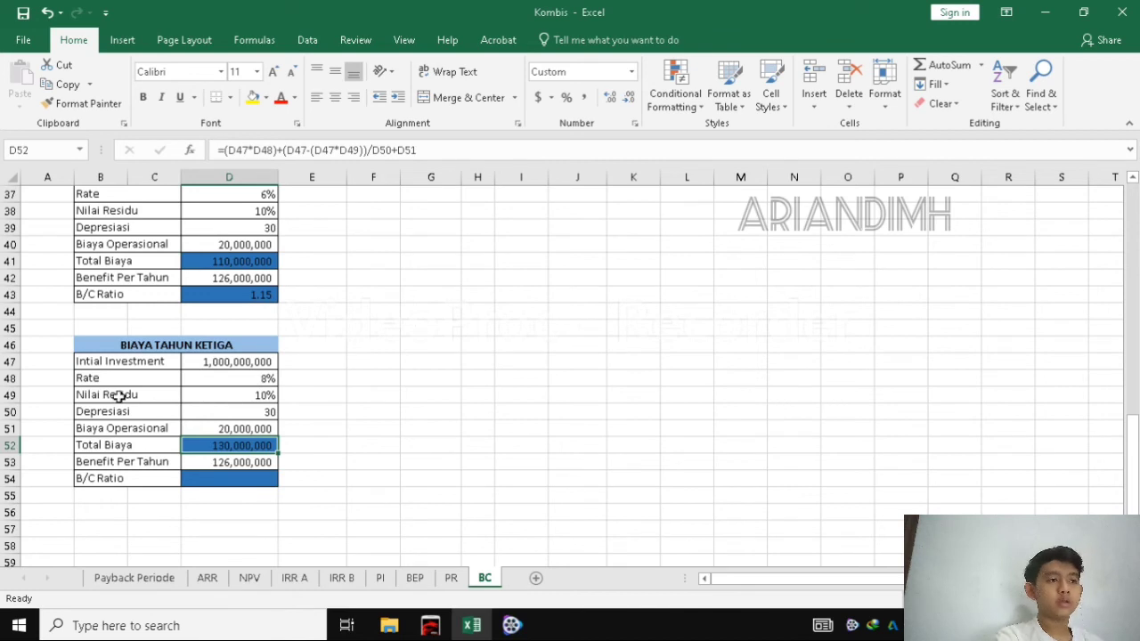
{"action": "left_click", "coordinate": [248, 381]}
{"action": "scroll", "coordinate": [277, 338], "scroll_direction": "up", "scroll_amount": 1}
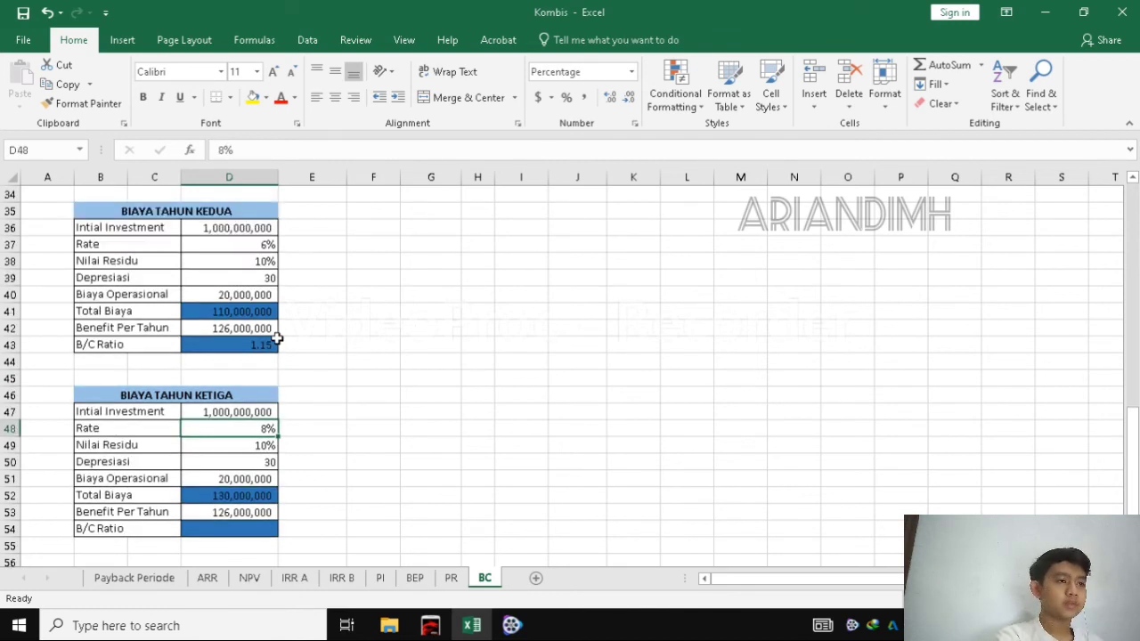
Step: Calculate the third year's B/C Ratio in D54 by dividing Benefit Per Tahun by Total Biaya with =D53/D52
{"action": "scroll", "coordinate": [263, 356], "scroll_direction": "down", "scroll_amount": 2}
{"action": "left_click", "coordinate": [234, 429]}
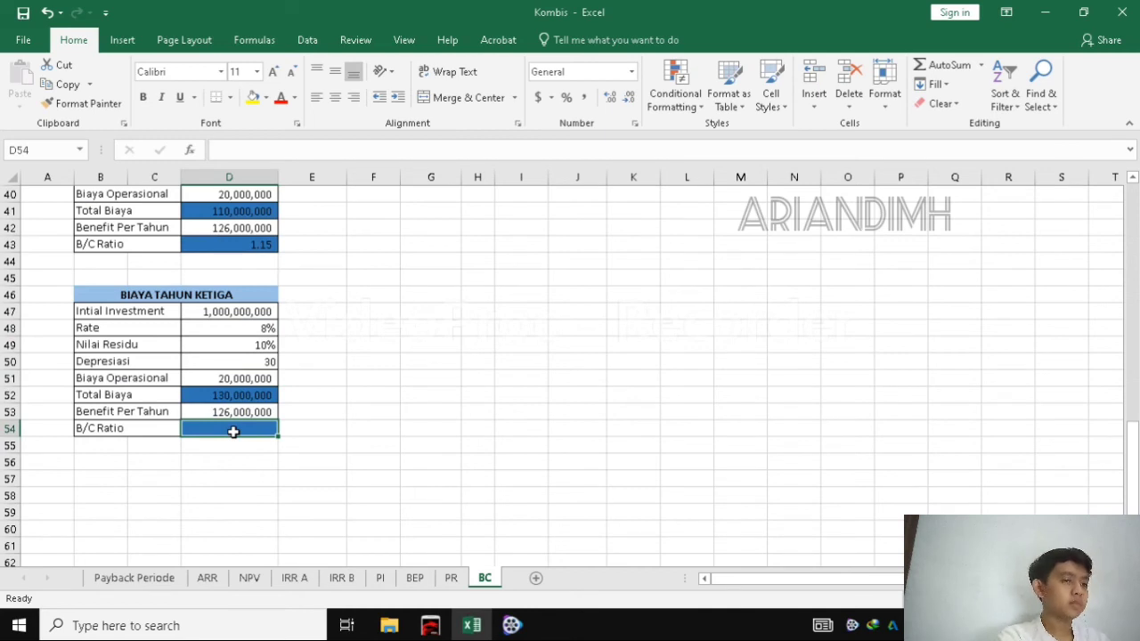
{"action": "type", "text": "="}
{"action": "left_click", "coordinate": [239, 411]}
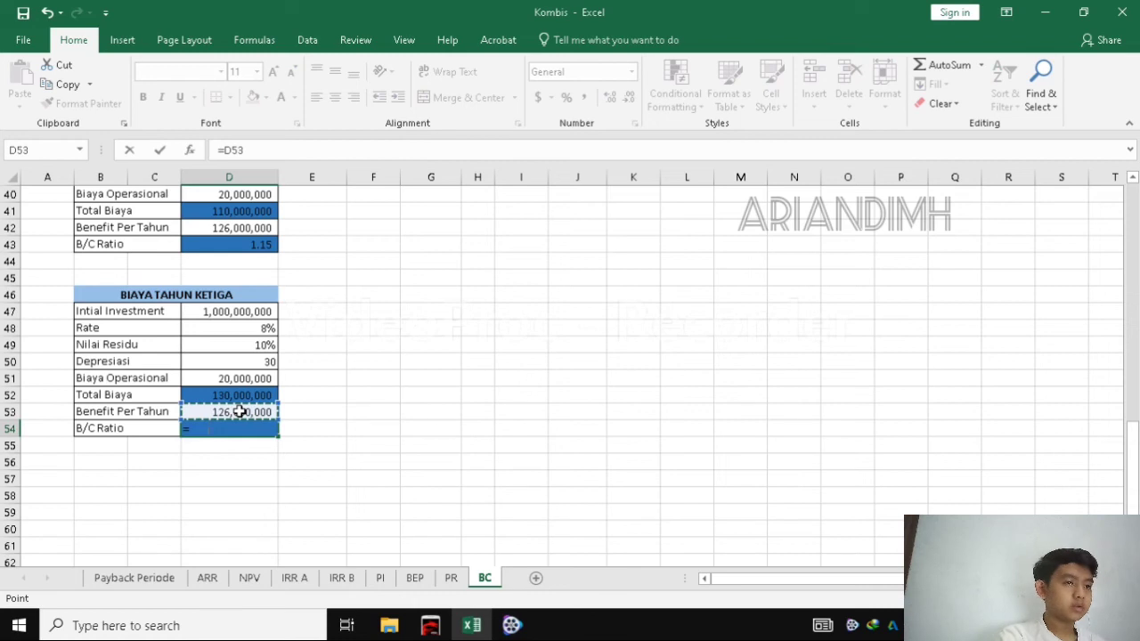
{"action": "type", "text": "/"}
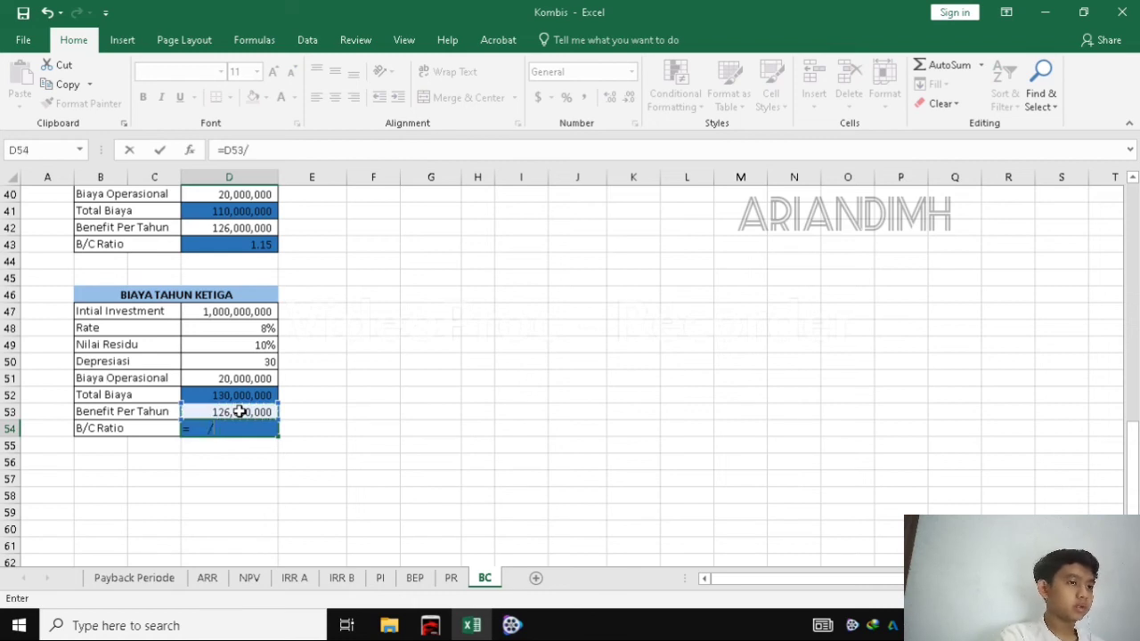
{"action": "left_click", "coordinate": [229, 398]}
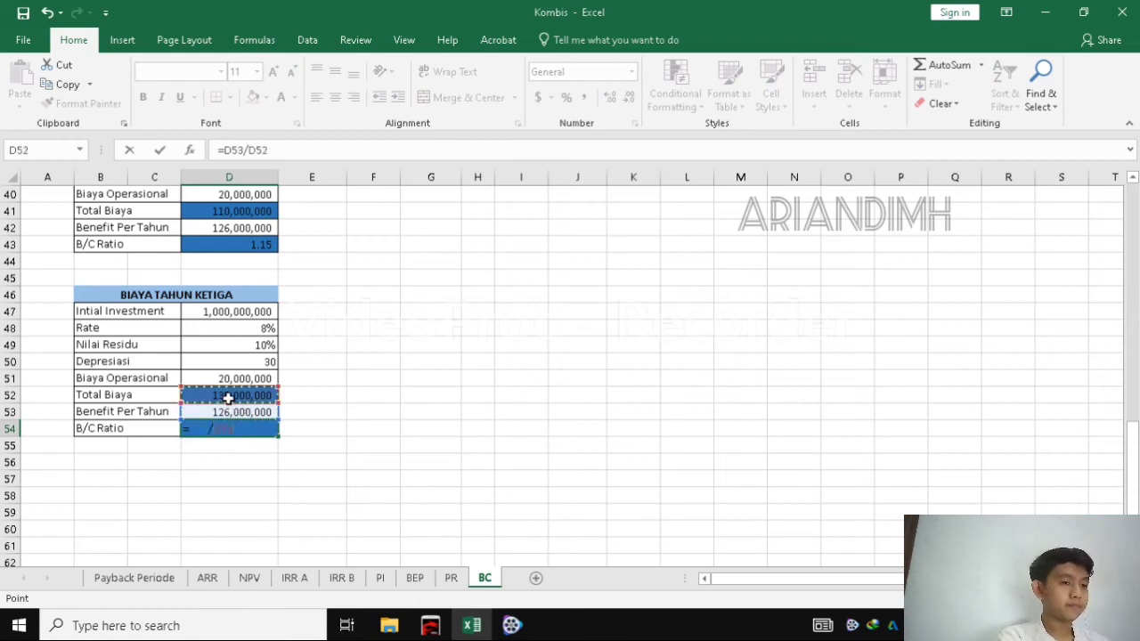
{"action": "key", "text": "Return"}
Step: Apply the comma number style to the third year's B/C Ratio in D54 so it shows two decimals
{"action": "left_click", "coordinate": [236, 428]}
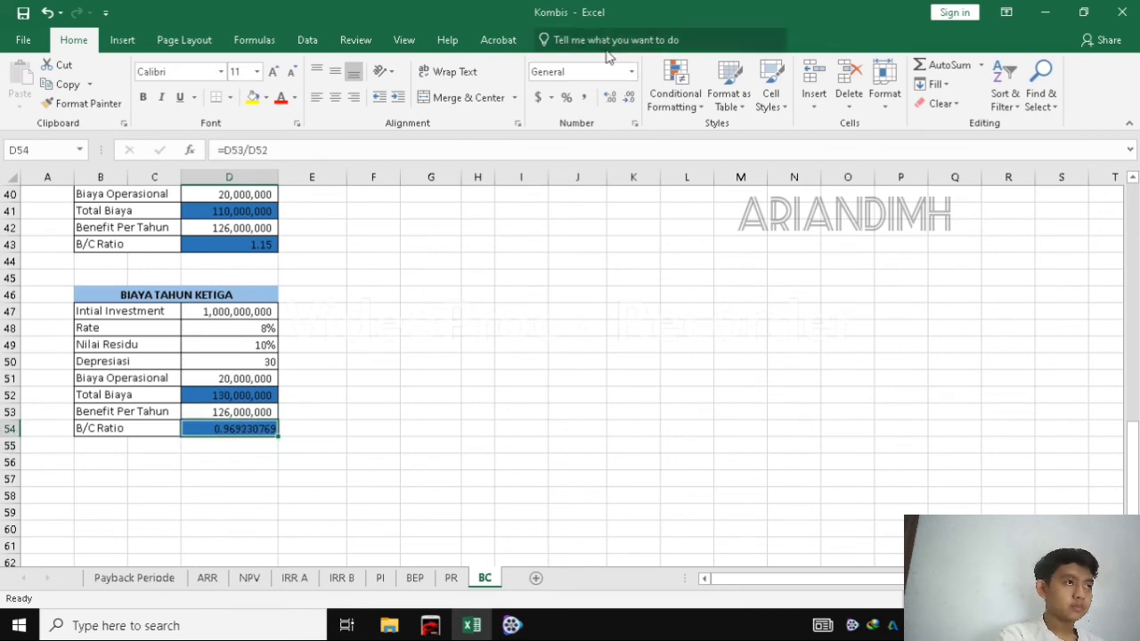
{"action": "left_click", "coordinate": [583, 97]}
{"action": "left_click", "coordinate": [571, 225]}
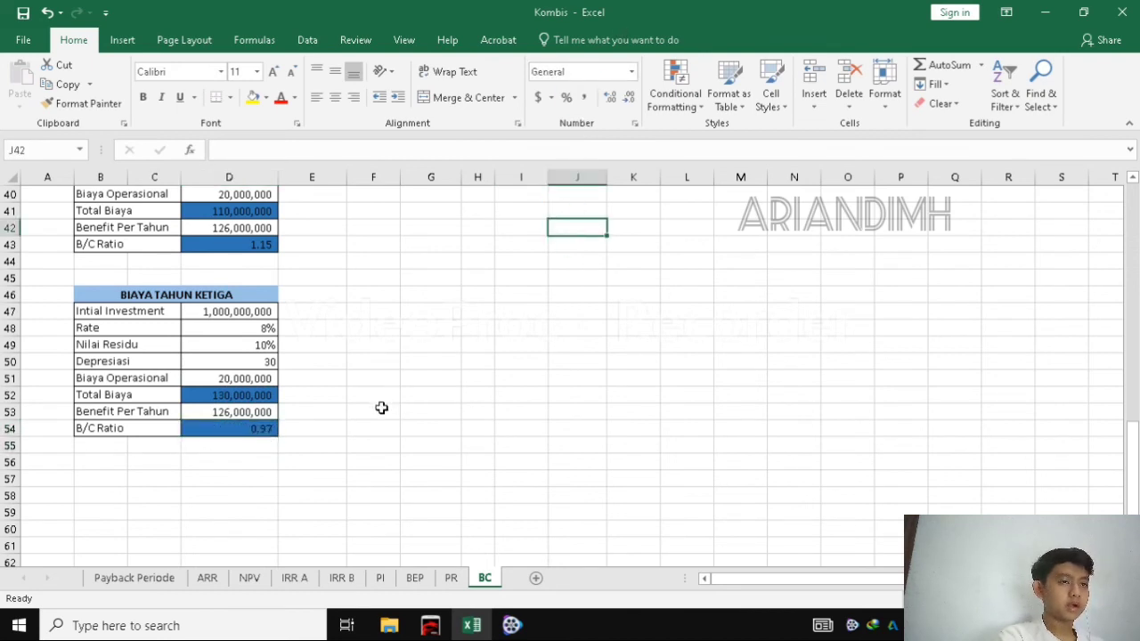
Step: Review the three yearly cost tables and B/C Ratios against the Benefit dan Cost Tidak Tetap problem text and interest table
{"action": "scroll", "coordinate": [381, 408], "scroll_direction": "up", "scroll_amount": 2}
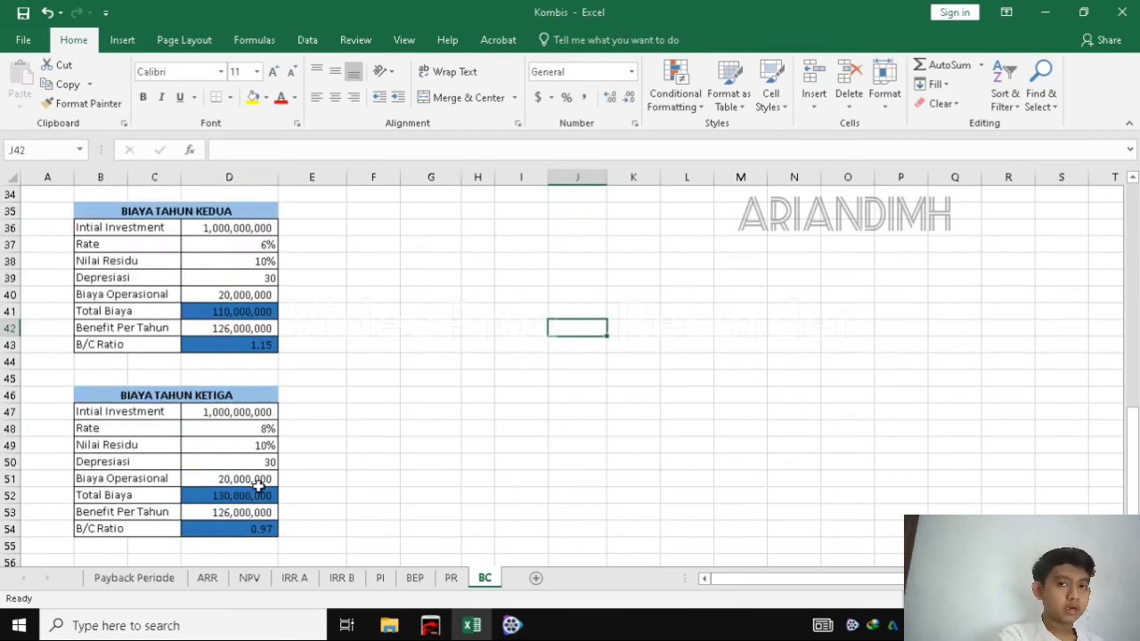
{"action": "scroll", "coordinate": [308, 492], "scroll_direction": "up", "scroll_amount": 3}
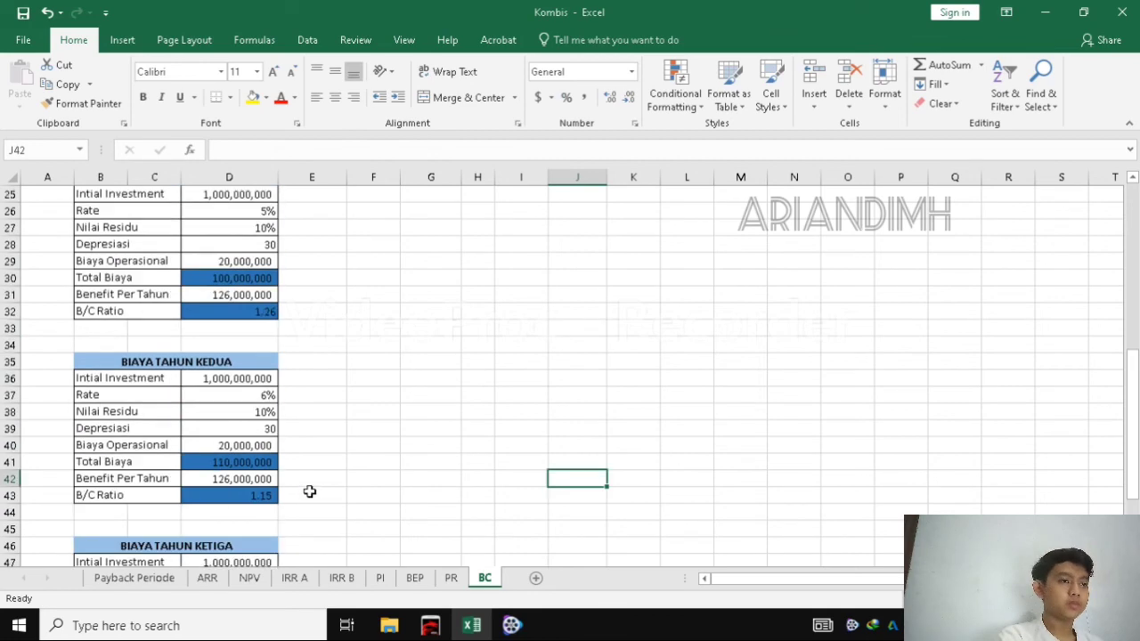
{"action": "scroll", "coordinate": [309, 491], "scroll_direction": "up", "scroll_amount": 8}
{"action": "scroll", "coordinate": [313, 493], "scroll_direction": "down", "scroll_amount": 5}
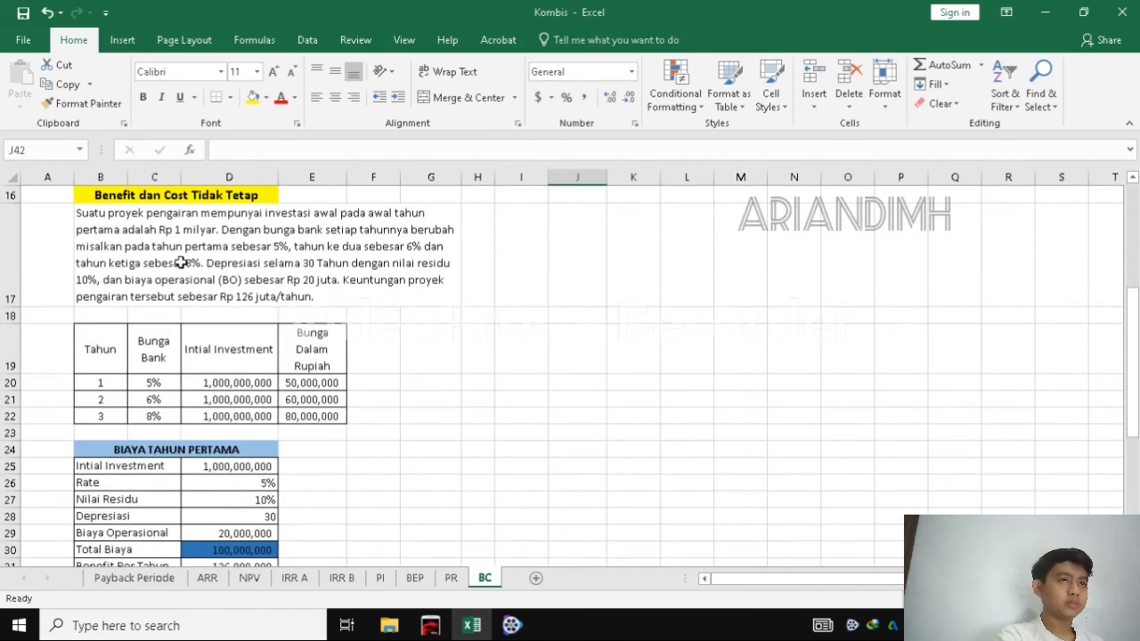
{"action": "scroll", "coordinate": [190, 308], "scroll_direction": "down", "scroll_amount": 8}
{"action": "scroll", "coordinate": [208, 349], "scroll_direction": "up", "scroll_amount": 9}
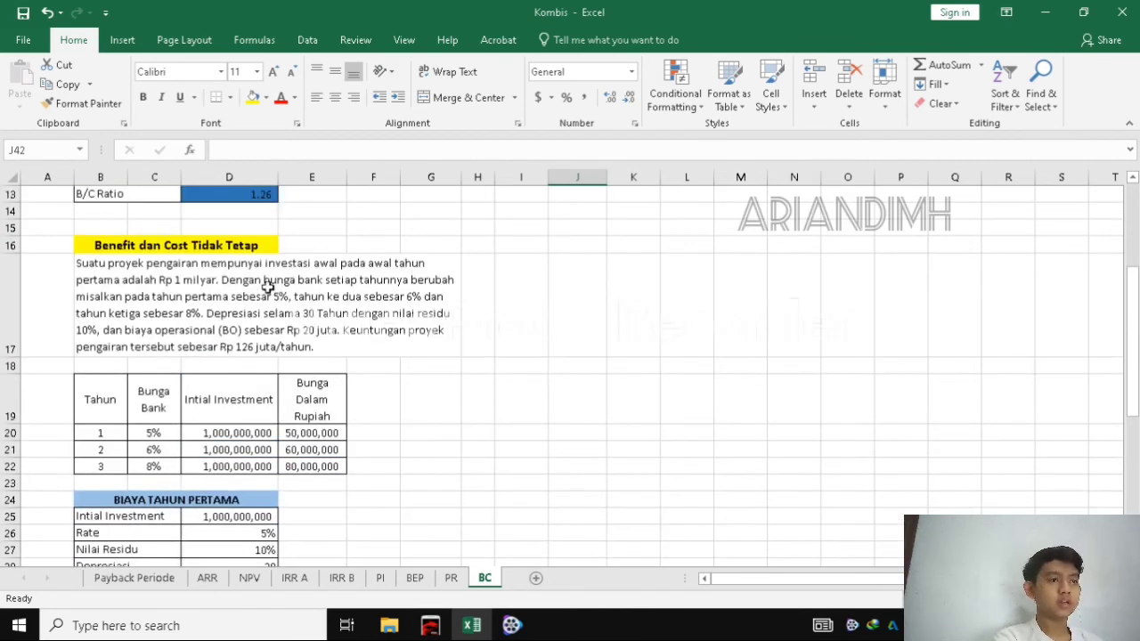
Step: Compare the B/C Ratios of the first, second and third year tables on the BC sheet with the fixed benefit and cost case
{"action": "scroll", "coordinate": [228, 313], "scroll_direction": "down", "scroll_amount": 4}
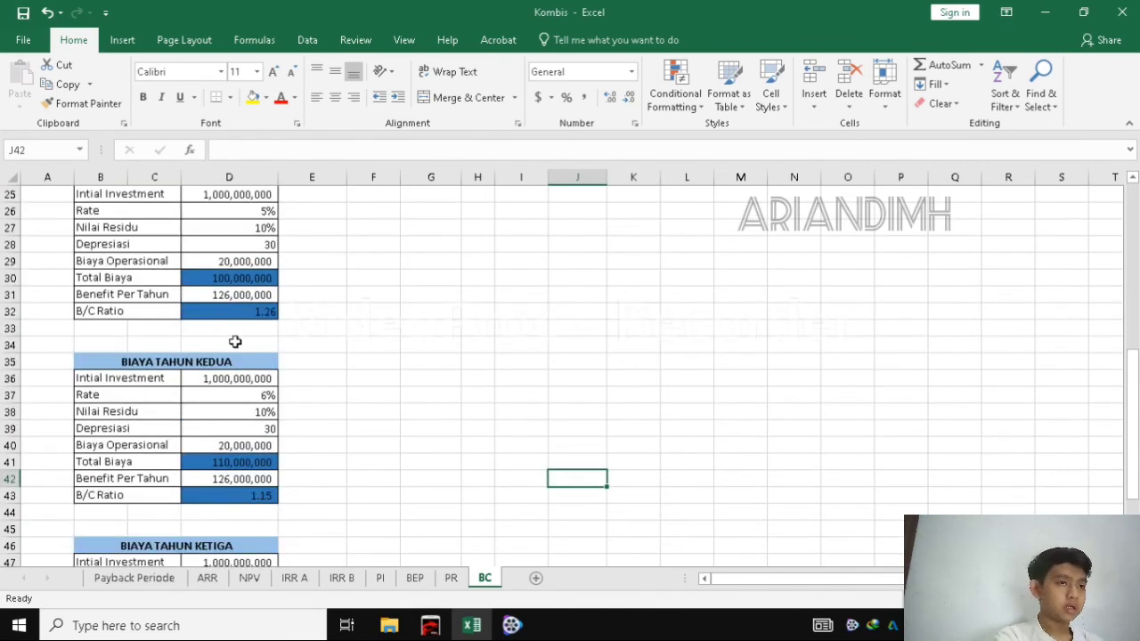
{"action": "scroll", "coordinate": [332, 402], "scroll_direction": "down", "scroll_amount": 5}
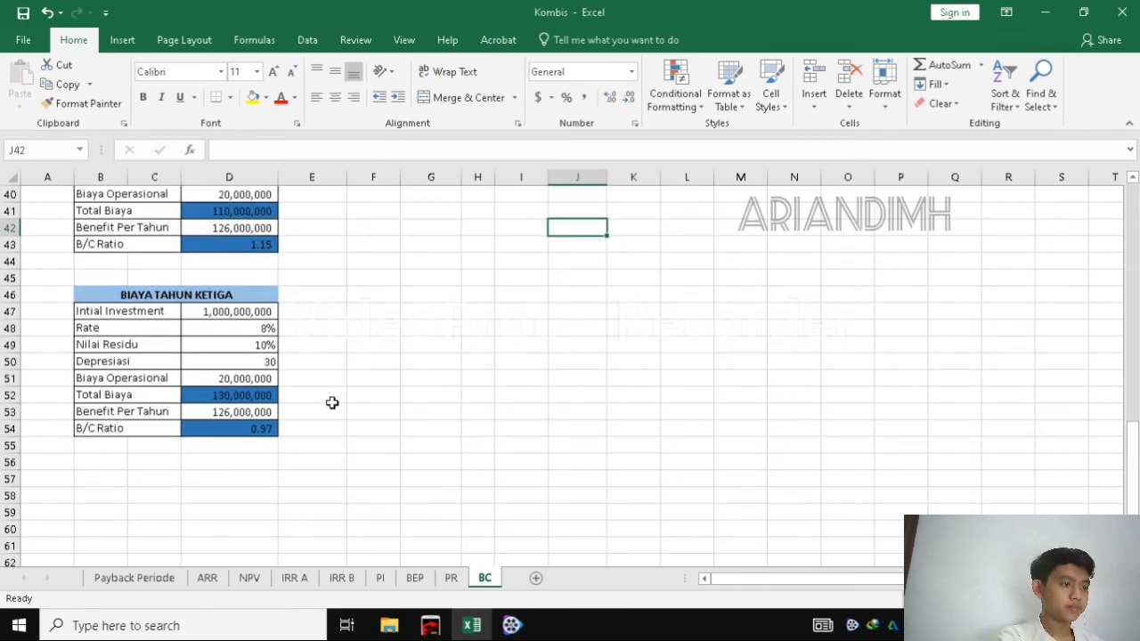
{"action": "scroll", "coordinate": [331, 402], "scroll_direction": "up", "scroll_amount": 9}
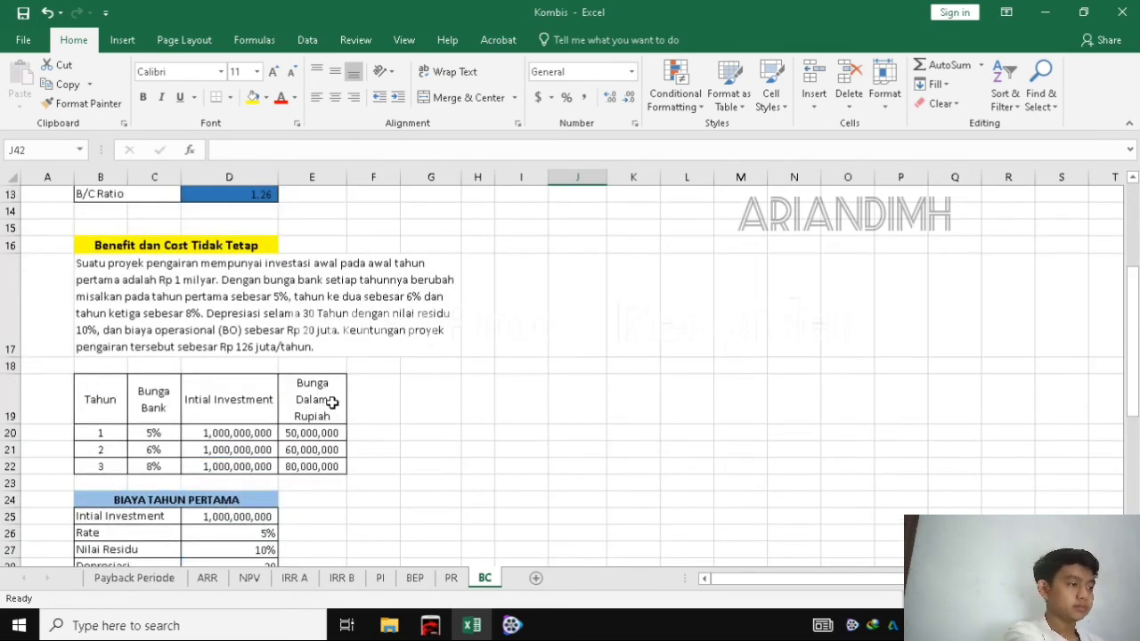
{"action": "scroll", "coordinate": [331, 402], "scroll_direction": "up", "scroll_amount": 4}
{"action": "scroll", "coordinate": [331, 402], "scroll_direction": "down", "scroll_amount": 9}
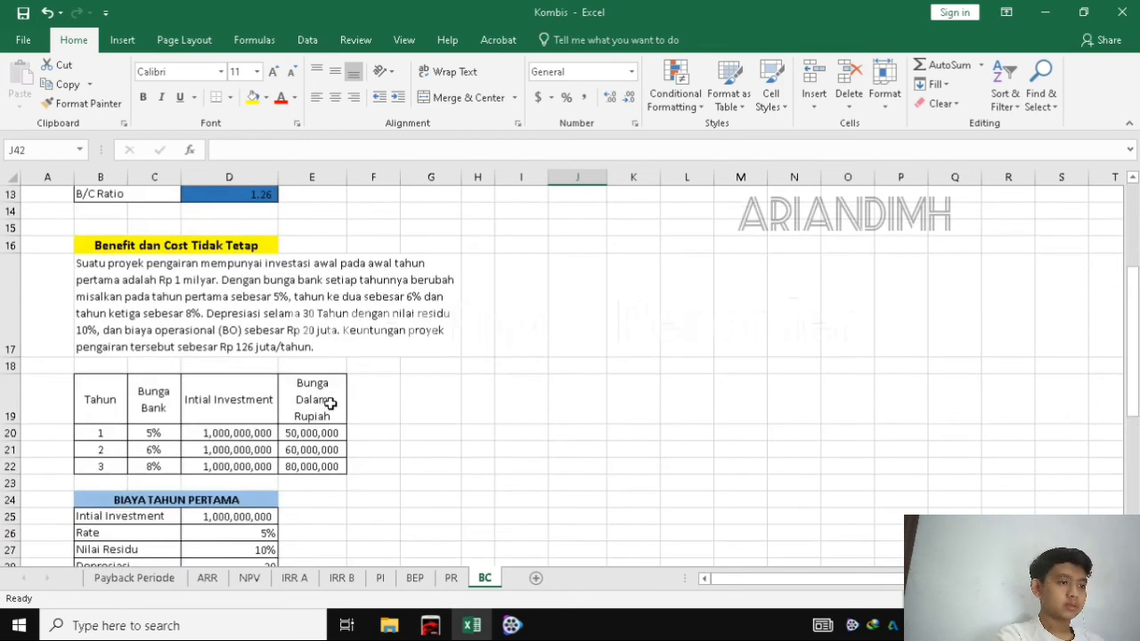
{"action": "scroll", "coordinate": [330, 403], "scroll_direction": "down", "scroll_amount": 3}
{"action": "scroll", "coordinate": [331, 404], "scroll_direction": "up", "scroll_amount": 5}
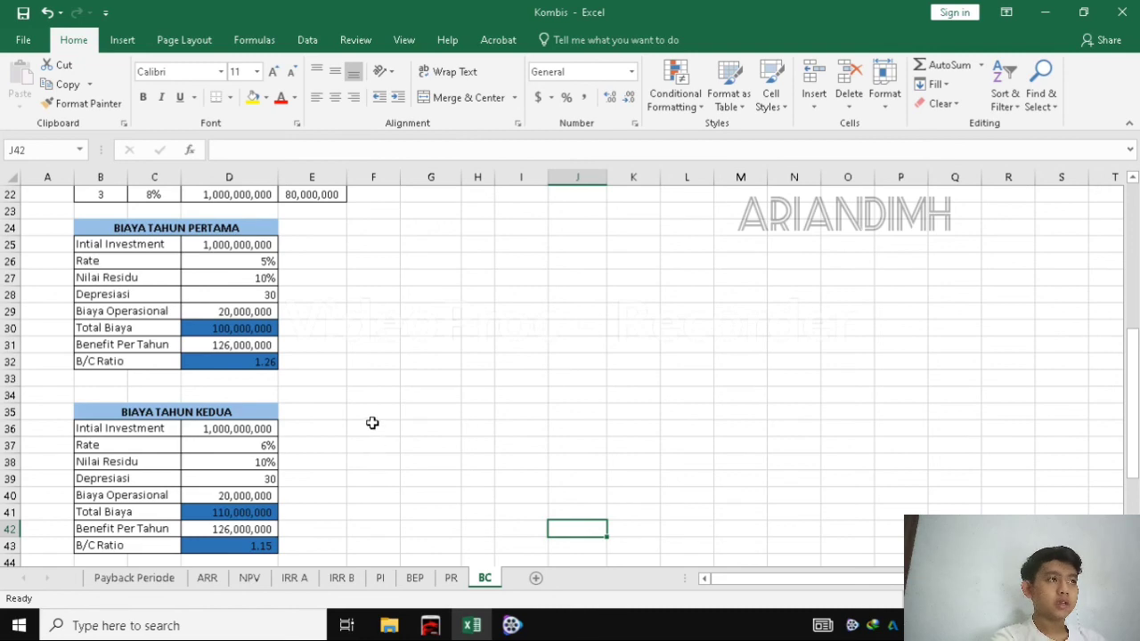
Step: Look over the PI, BEP and PR sheets, and return to the Benefit dan Cost Tetap section of the BC sheet
{"action": "left_click", "coordinate": [379, 577]}
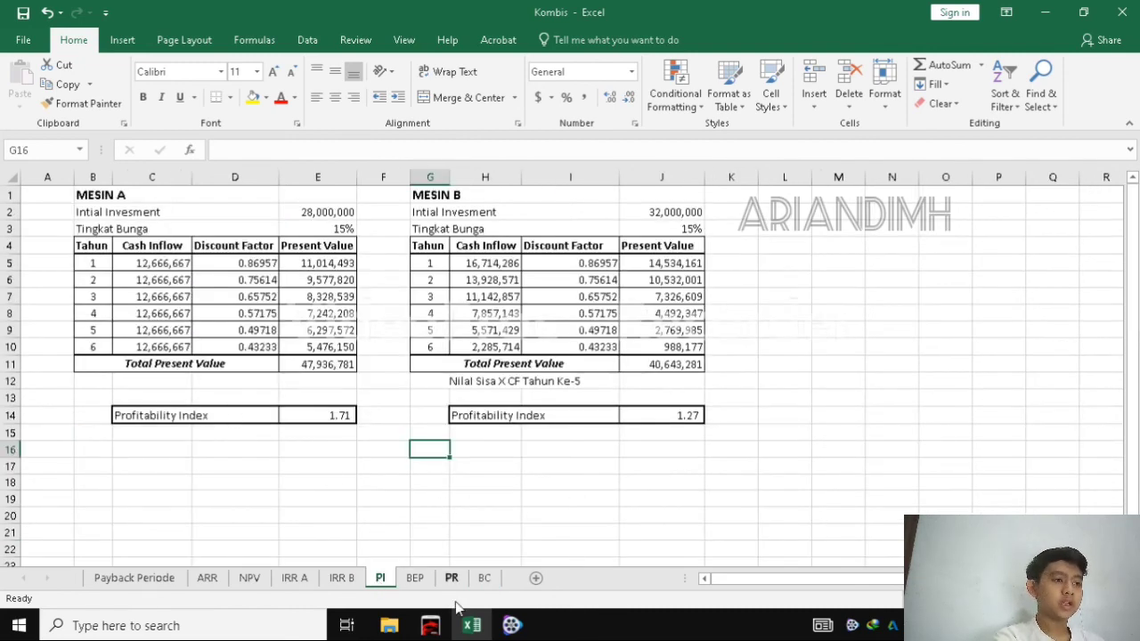
{"action": "left_click", "coordinate": [420, 584]}
{"action": "left_click", "coordinate": [451, 580]}
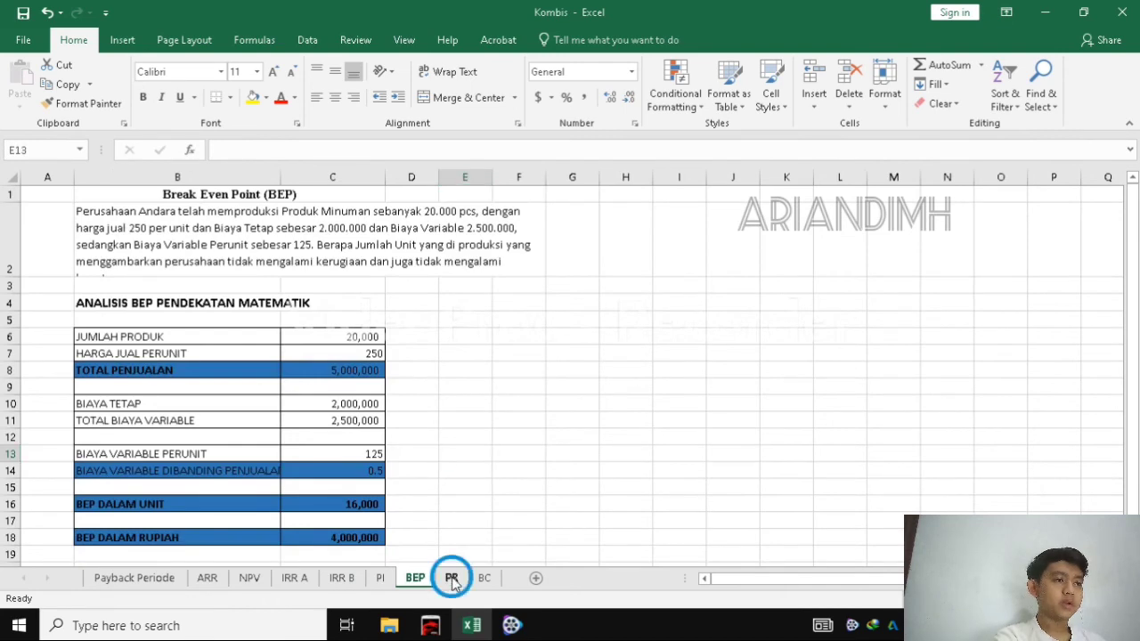
{"action": "left_click", "coordinate": [488, 578]}
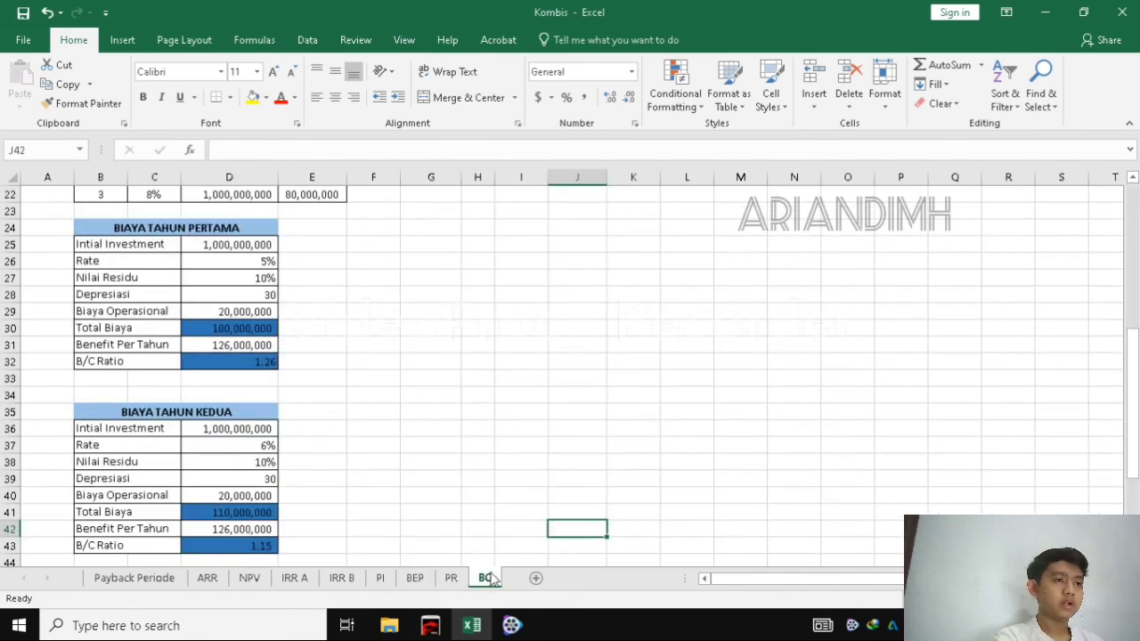
{"action": "scroll", "coordinate": [265, 426], "scroll_direction": "up", "scroll_amount": 7}
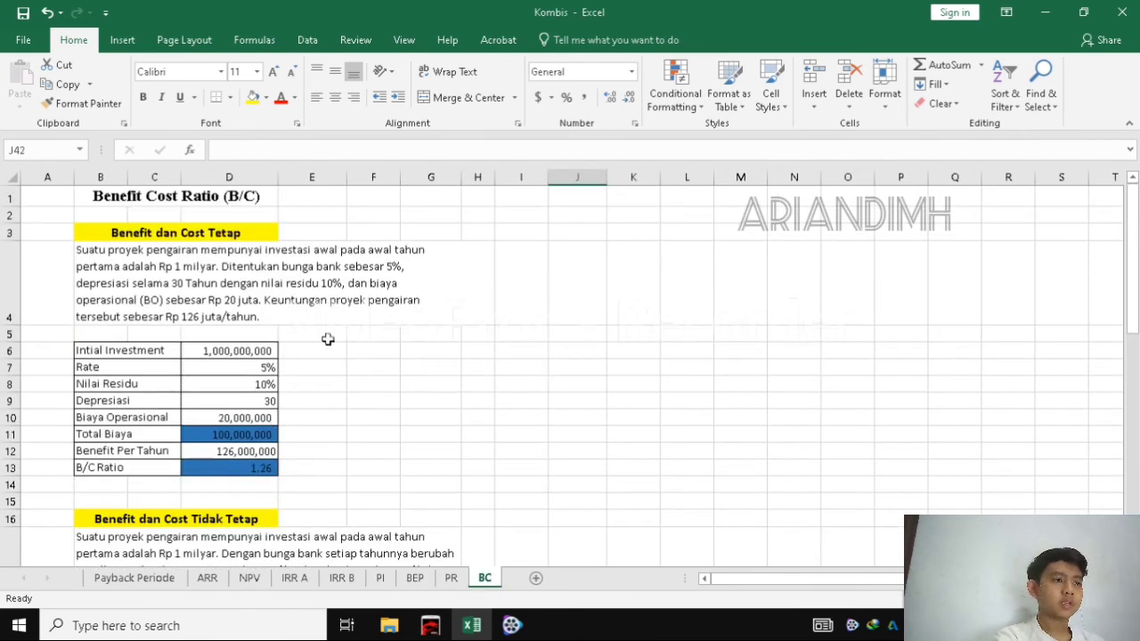